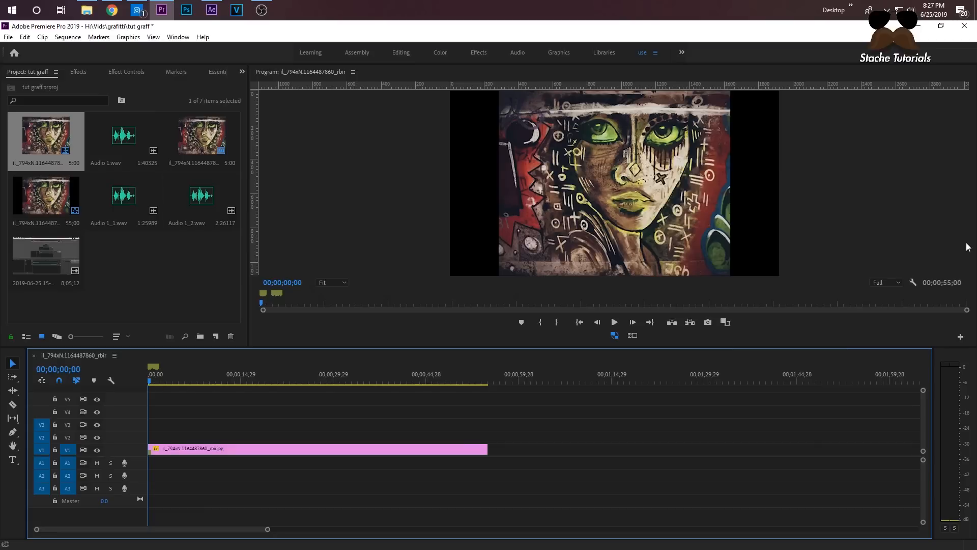
# Add a free-draw bezier mask to the opacity of the image clip on V1.
pyautogui.click(291, 449)
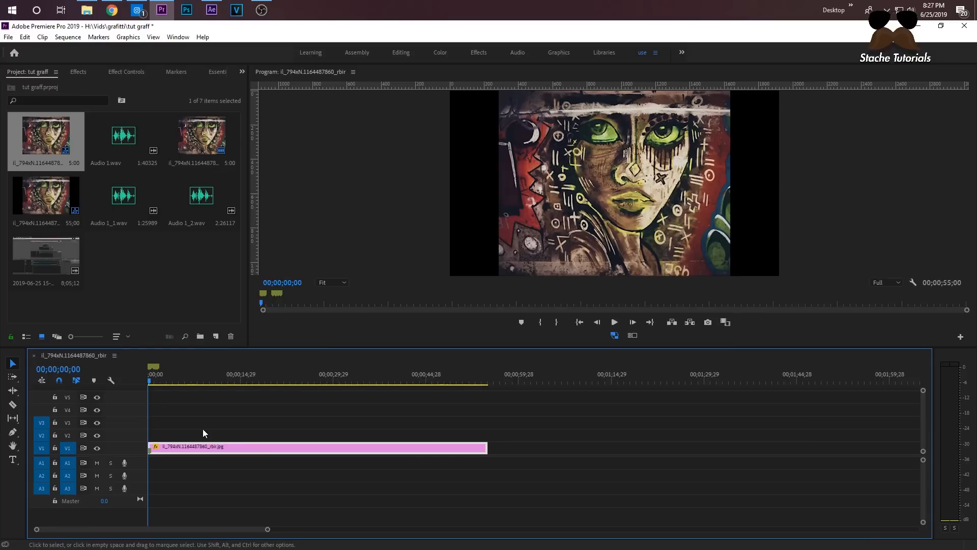
pyautogui.click(125, 72)
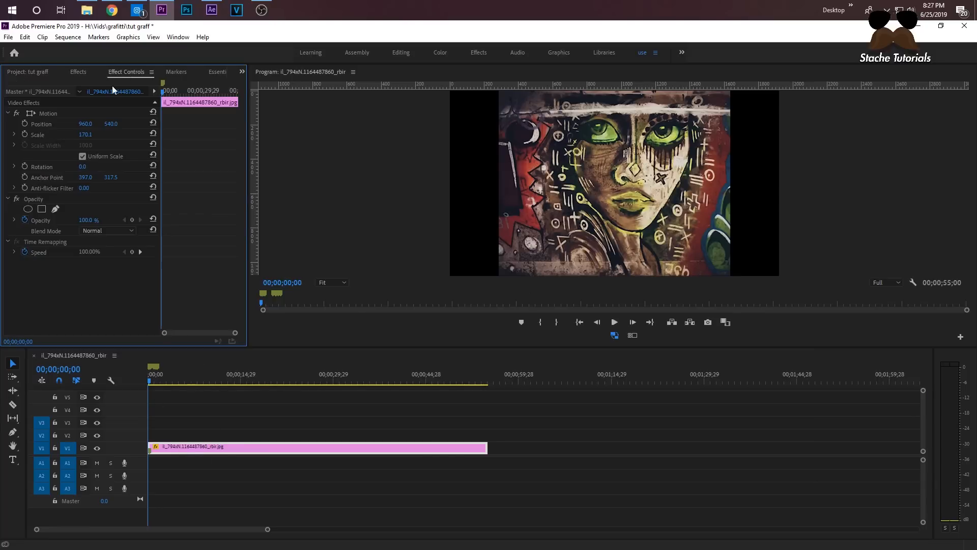
pyautogui.moveTo(248, 143); pyautogui.dragTo(355, 143)
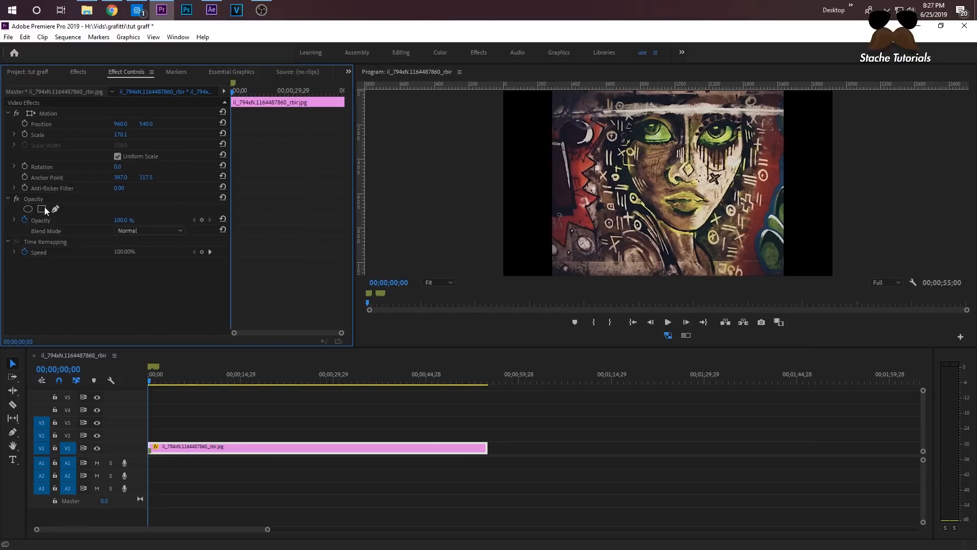
pyautogui.click(30, 200)
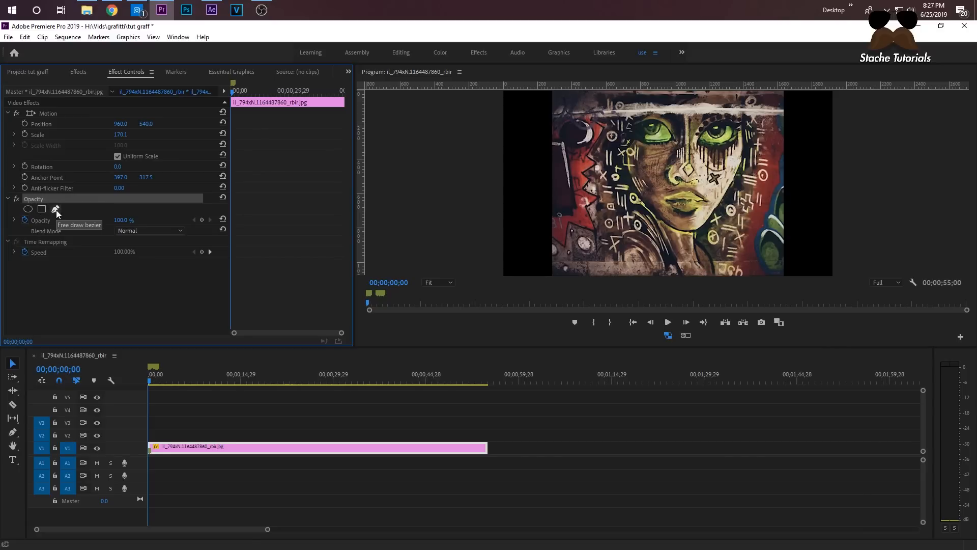
pyautogui.click(56, 210)
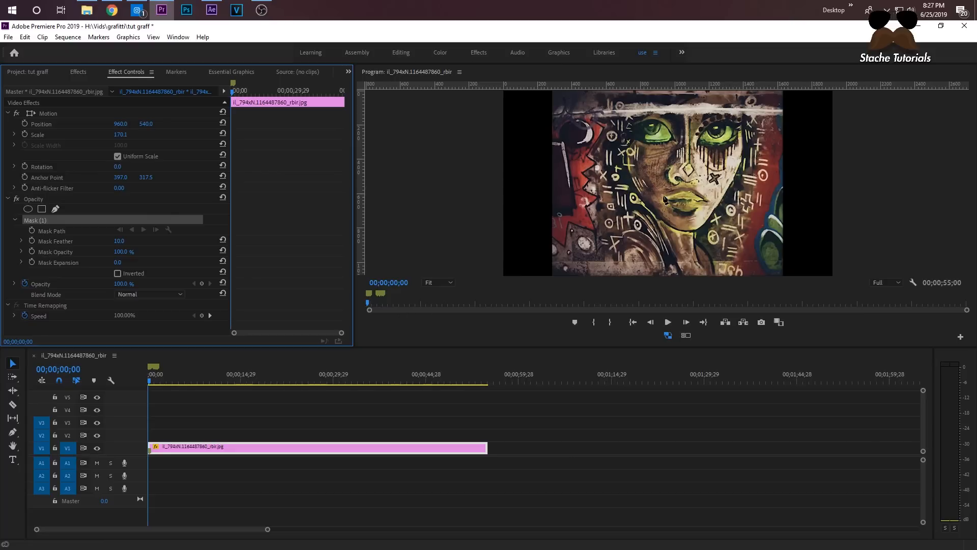
# Draw a closed mask path around both lips of the painted face, at 150% preview magnification.
pyautogui.click(443, 283)
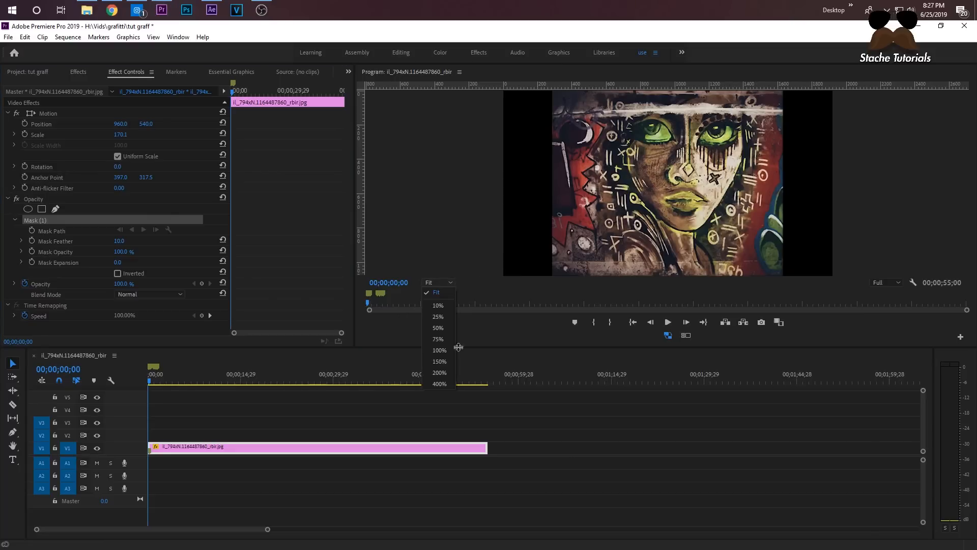
pyautogui.click(440, 362)
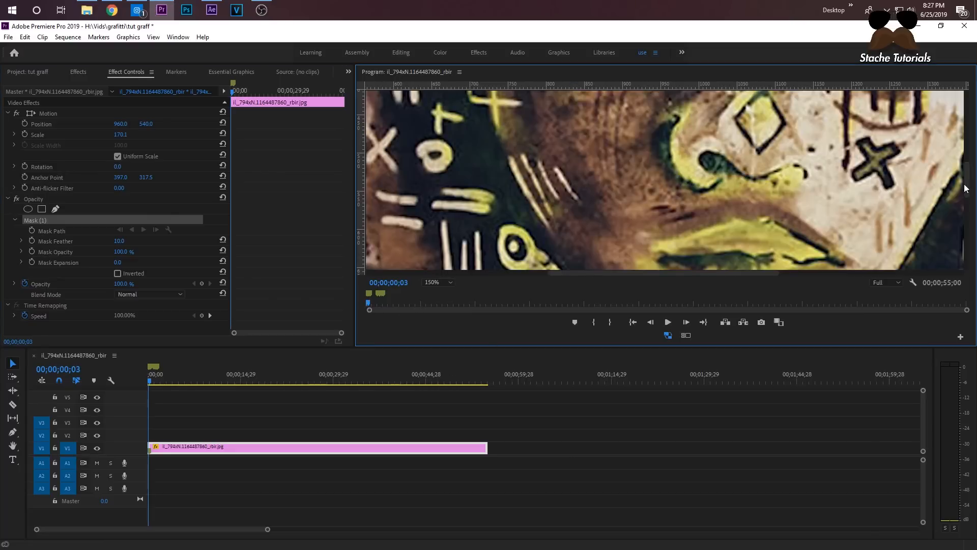
pyautogui.scroll(-3, 969, 182)
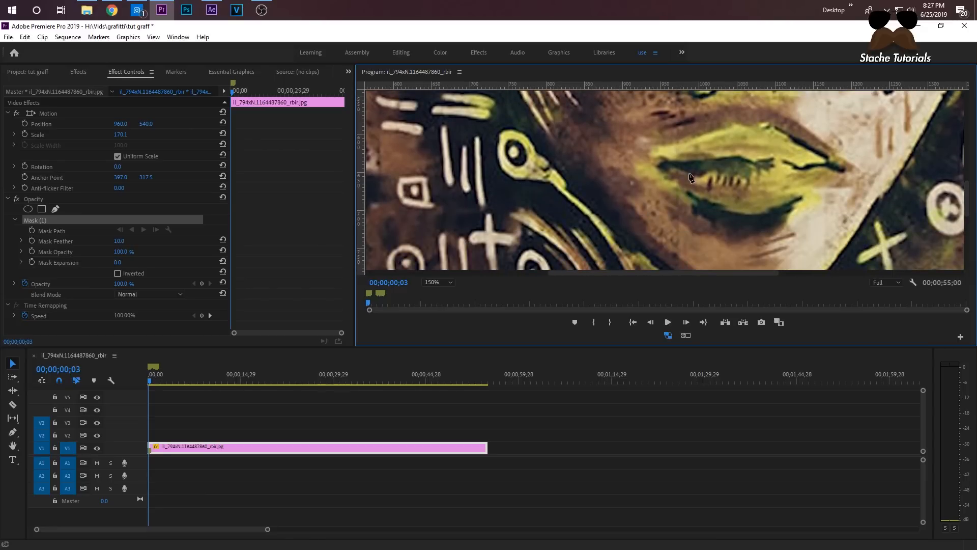
pyautogui.click(647, 161)
pyautogui.click(731, 124)
pyautogui.click(753, 128)
pyautogui.click(768, 123)
pyautogui.click(844, 168)
pyautogui.click(810, 196)
pyautogui.click(790, 203)
pyautogui.click(768, 210)
pyautogui.click(727, 213)
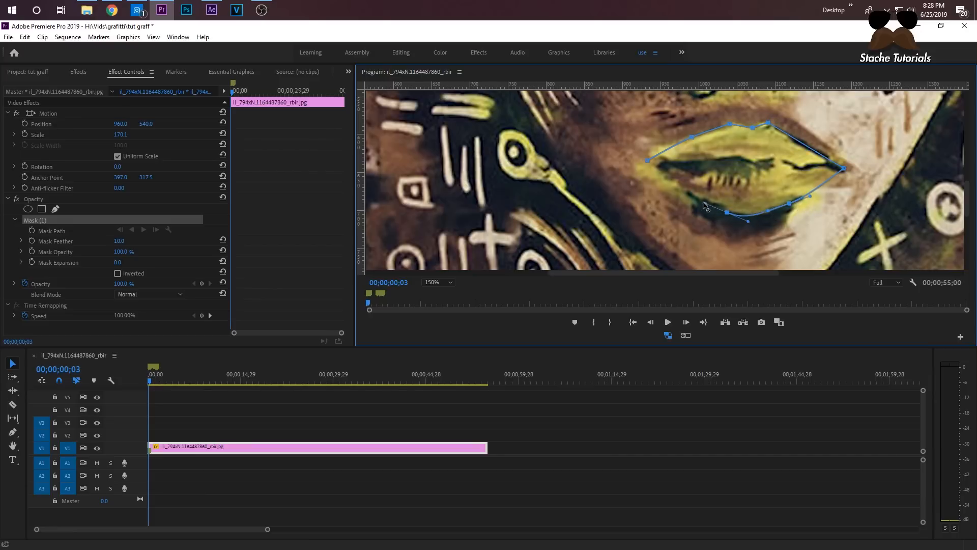
pyautogui.click(661, 180)
pyautogui.click(664, 147)
pyautogui.click(648, 161)
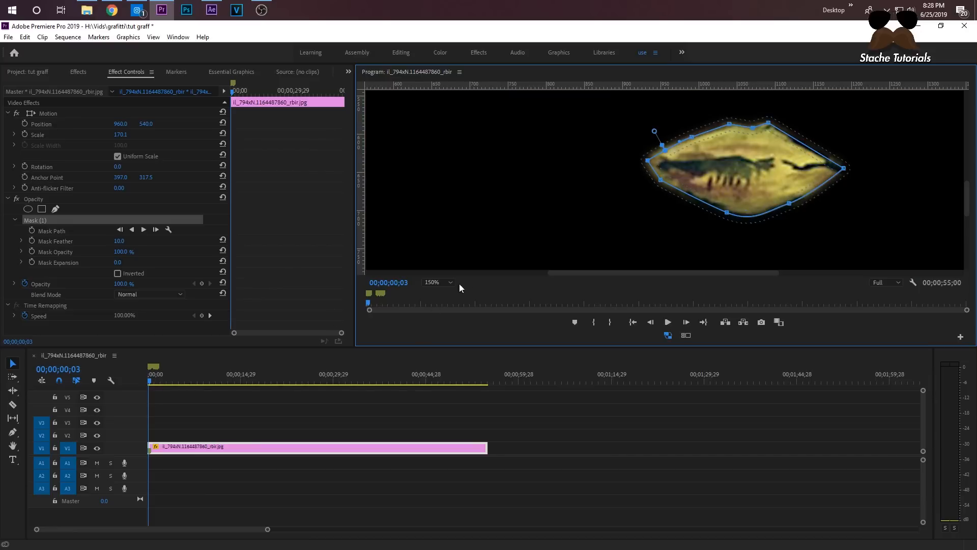
# Invert the lip mask so the mouth area is cut out of the V1 image.
pyautogui.click(441, 283)
pyautogui.click(438, 298)
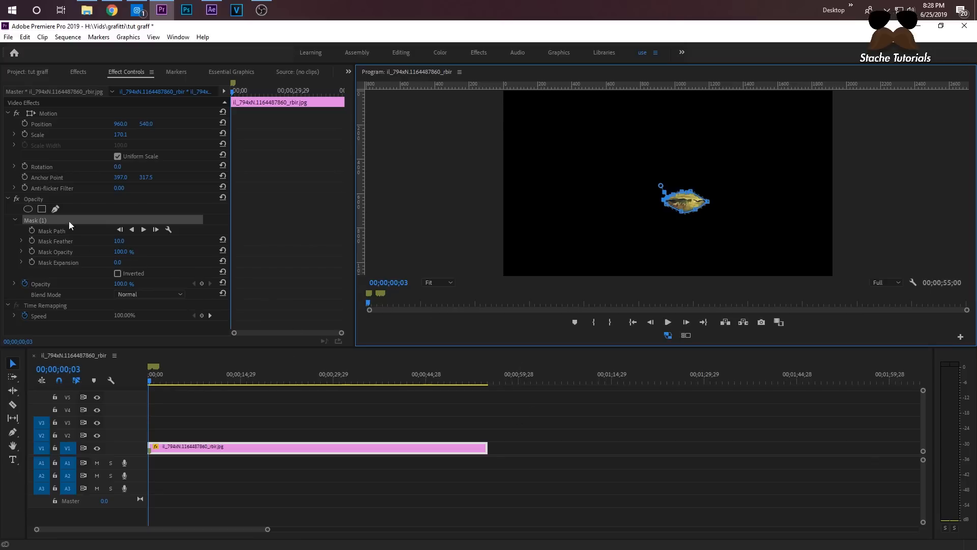
pyautogui.click(32, 198)
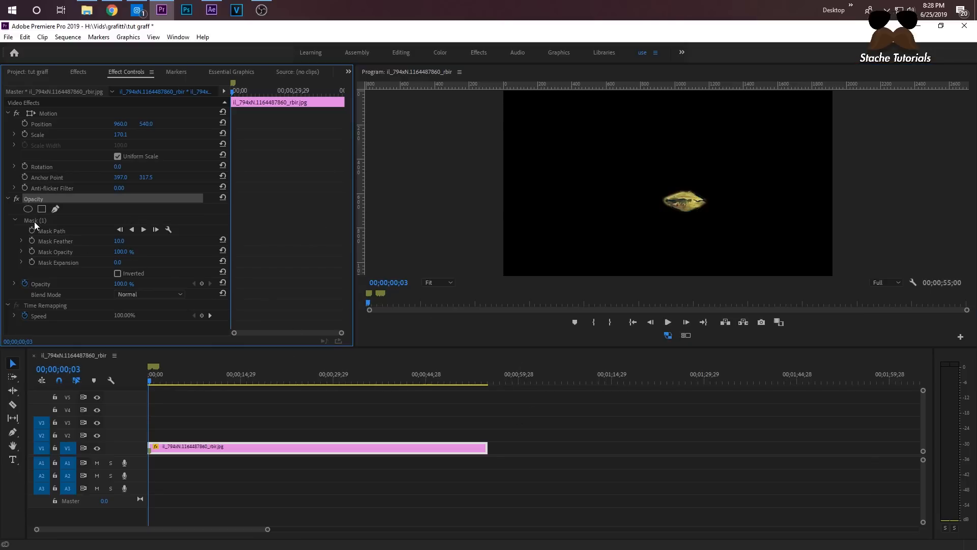
pyautogui.click(35, 221)
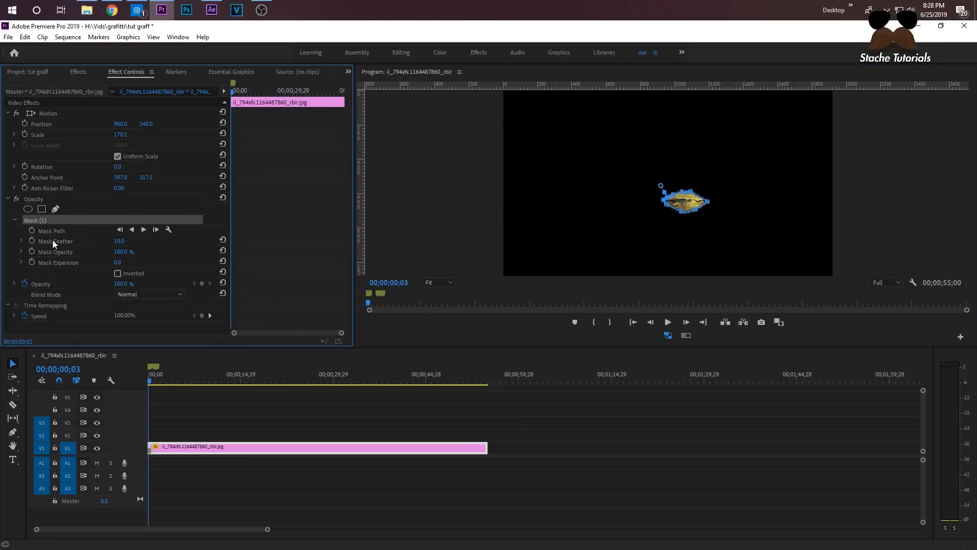
pyautogui.click(122, 270)
pyautogui.click(119, 273)
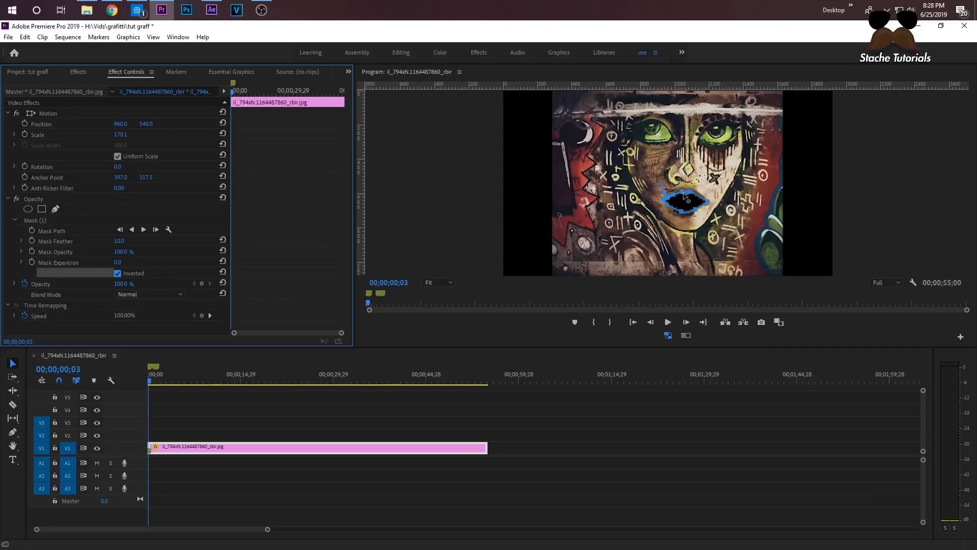
pyautogui.click(164, 479)
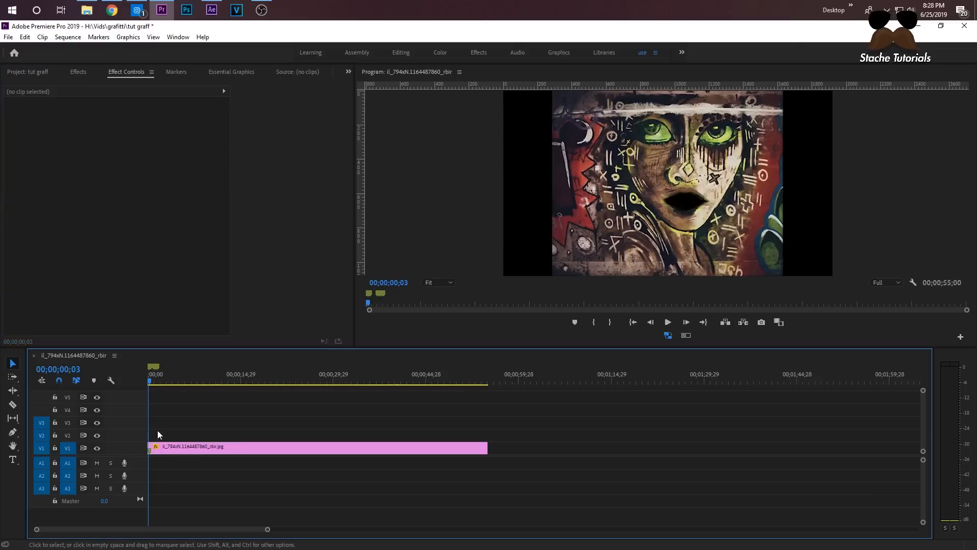
# Duplicate the masked V1 clip onto V2 and turn off mask inversion on the copy.
pyautogui.click(225, 445)
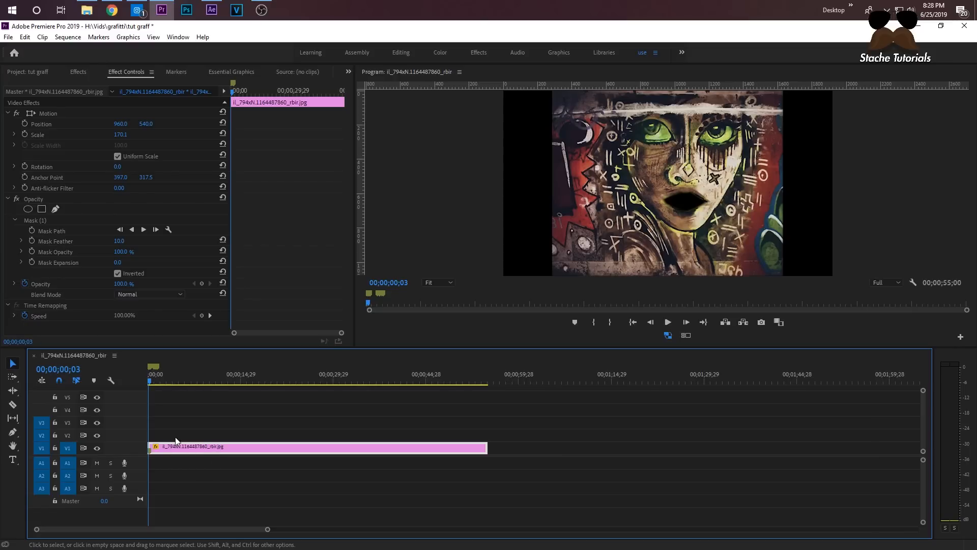
pyautogui.moveTo(169, 448); pyautogui.dragTo(169, 437)
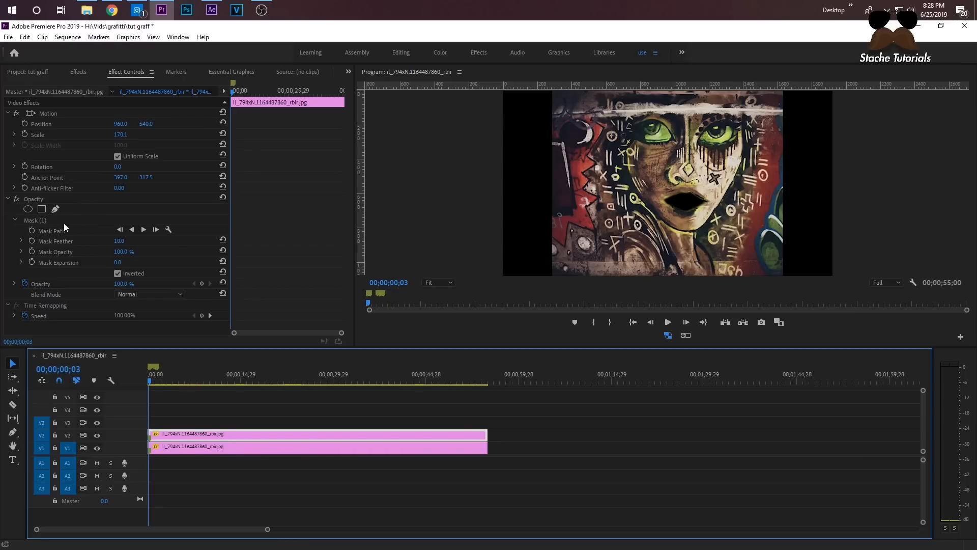
pyautogui.click(41, 220)
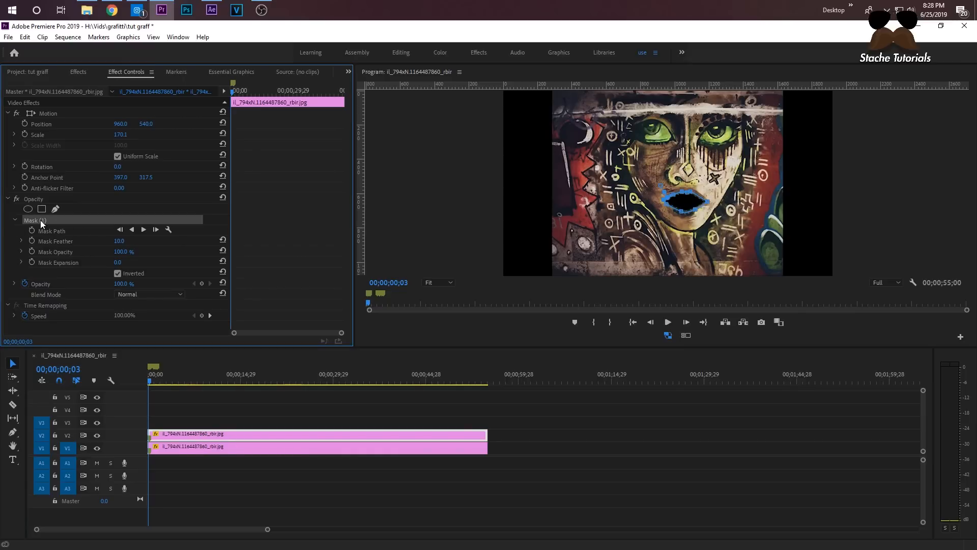
pyautogui.click(118, 273)
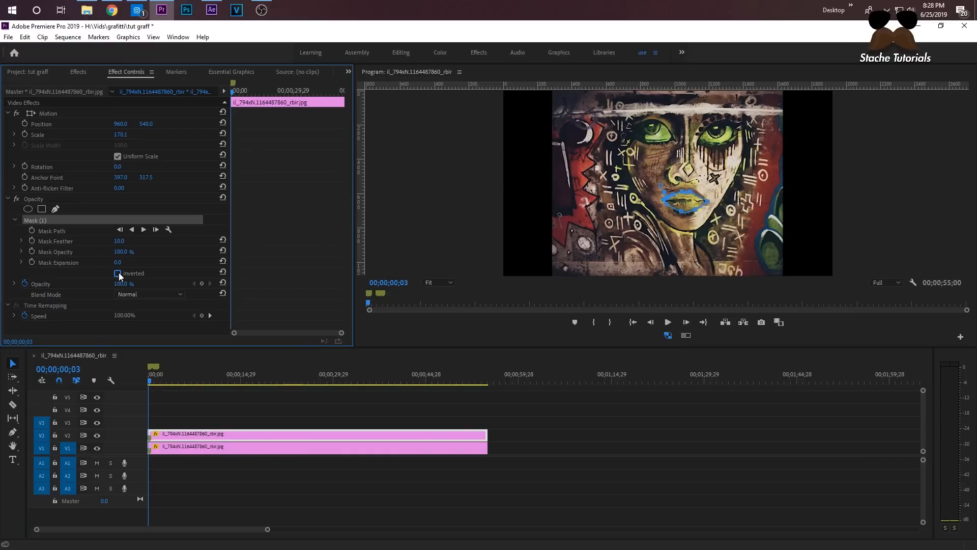
# Reshape the V2 copy's mask so its lower edge follows the line between the lips, keeping only the upper lip.
pyautogui.click(430, 283)
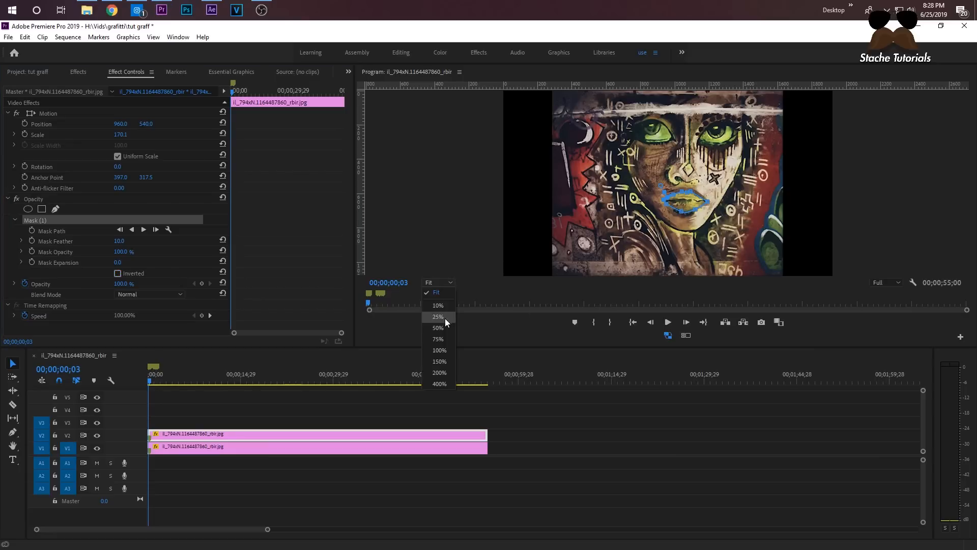
pyautogui.click(439, 362)
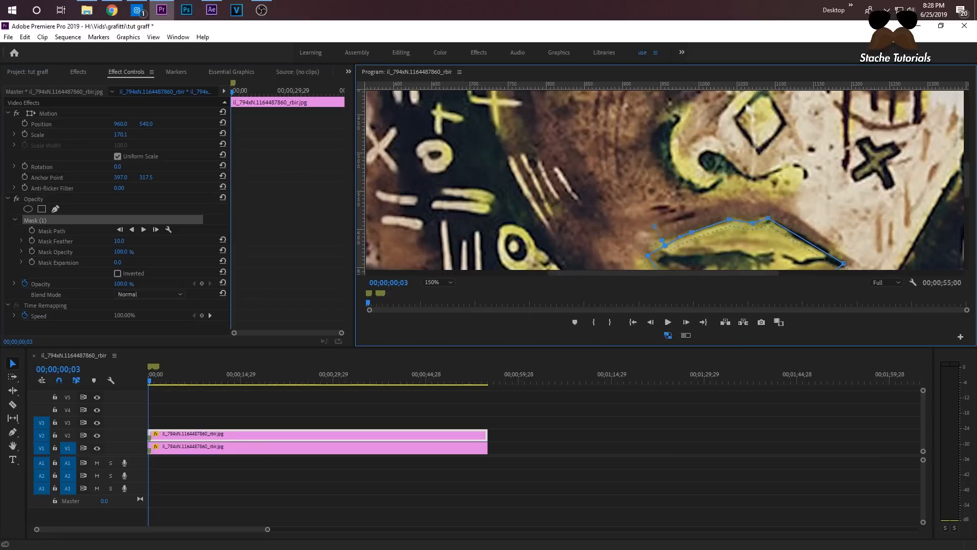
pyautogui.scroll(-5, 966, 184)
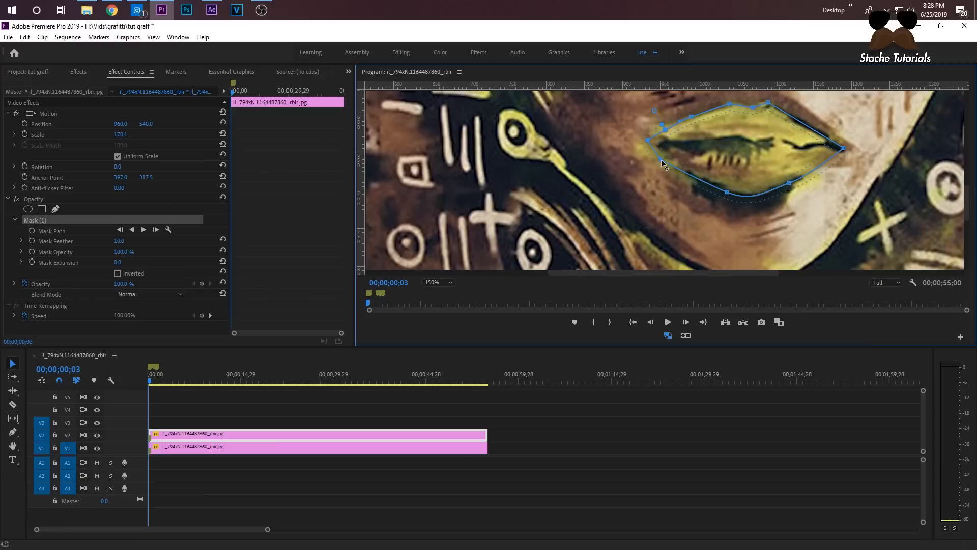
pyautogui.moveTo(661, 160); pyautogui.dragTo(661, 155)
pyautogui.moveTo(790, 183); pyautogui.dragTo(809, 148)
pyautogui.moveTo(728, 193); pyautogui.dragTo(759, 146)
pyautogui.moveTo(661, 155); pyautogui.dragTo(704, 141)
pyautogui.click(699, 138)
pyautogui.click(781, 153)
pyautogui.moveTo(781, 153); pyautogui.dragTo(807, 148)
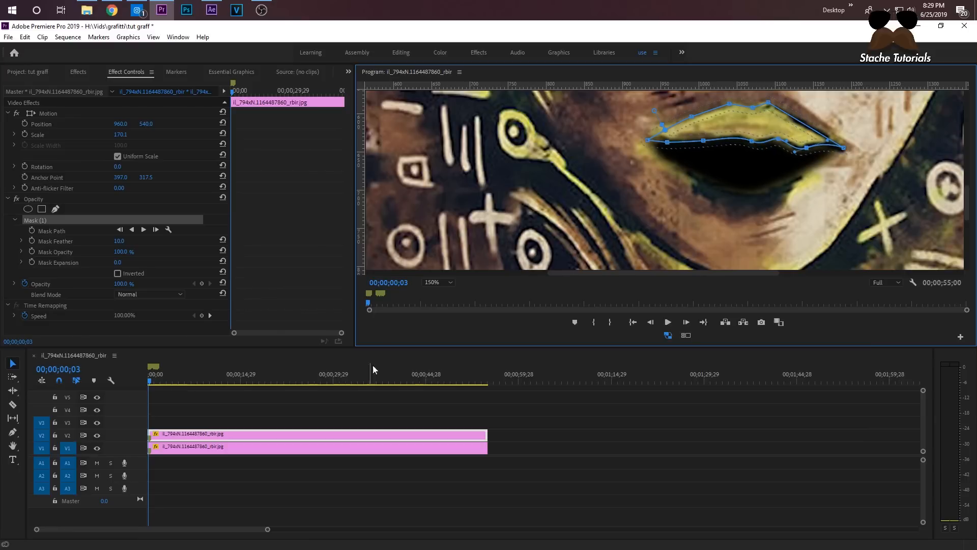
# Duplicate the upper-lip clip from V2 onto V3.
pyautogui.click(438, 282)
pyautogui.click(436, 294)
pyautogui.click(171, 430)
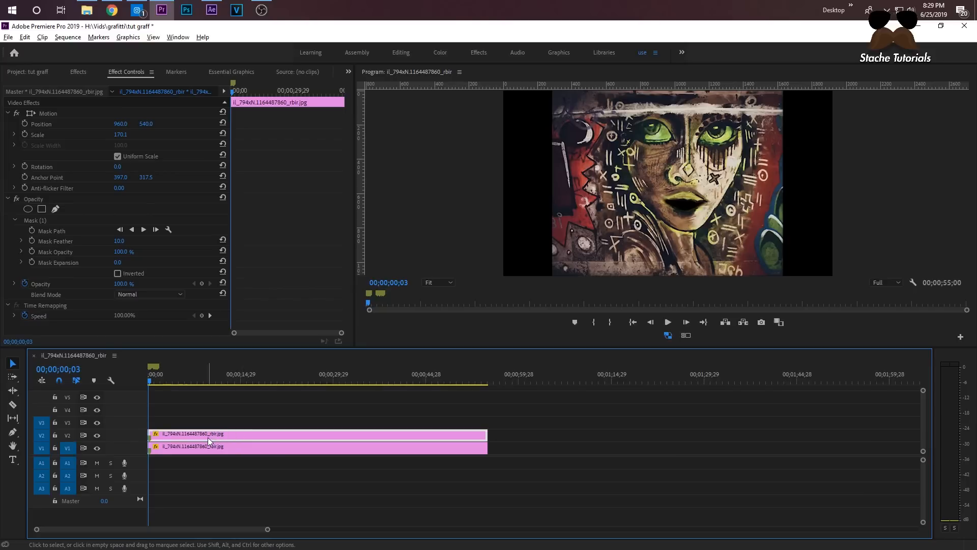
pyautogui.moveTo(207, 438); pyautogui.dragTo(208, 425)
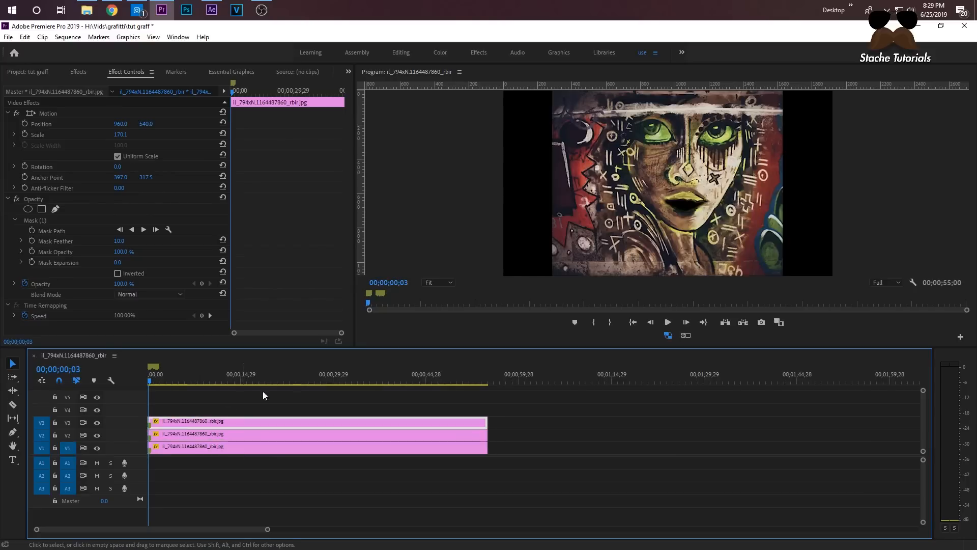
# Reshape the V3 copy's mask to enclose only the lower lip, with a mask feather of 7.9.
pyautogui.click(38, 221)
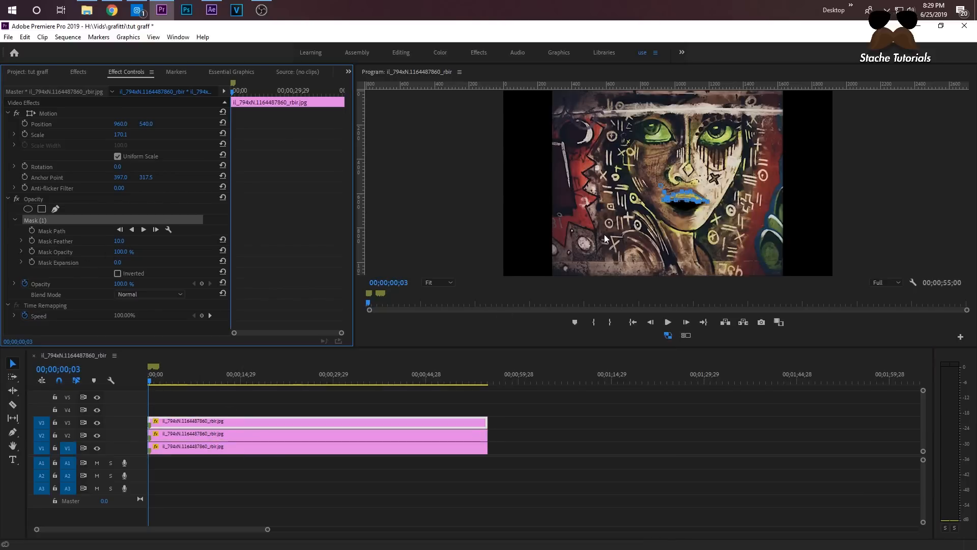
pyautogui.click(440, 283)
pyautogui.click(447, 349)
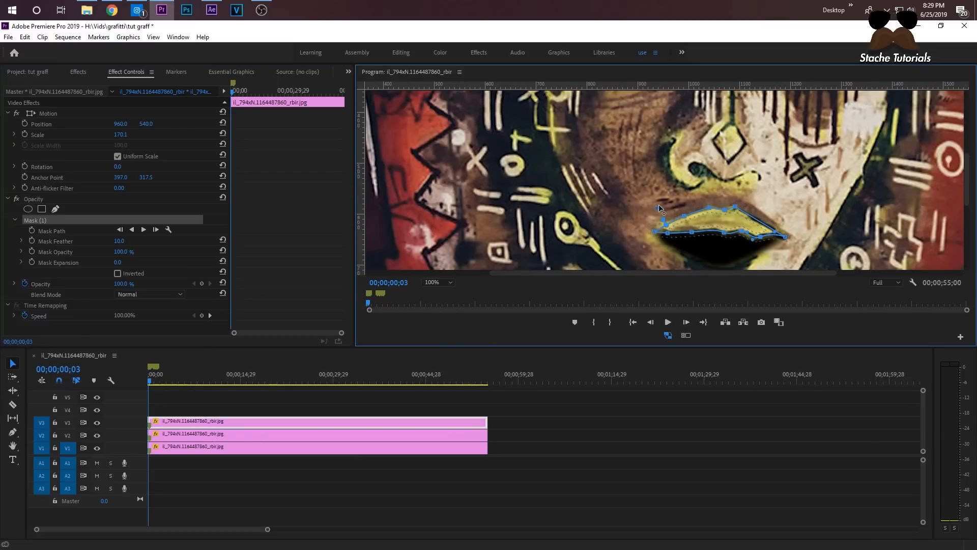
pyautogui.moveTo(659, 203); pyautogui.dragTo(664, 206)
pyautogui.moveTo(722, 212); pyautogui.dragTo(727, 262)
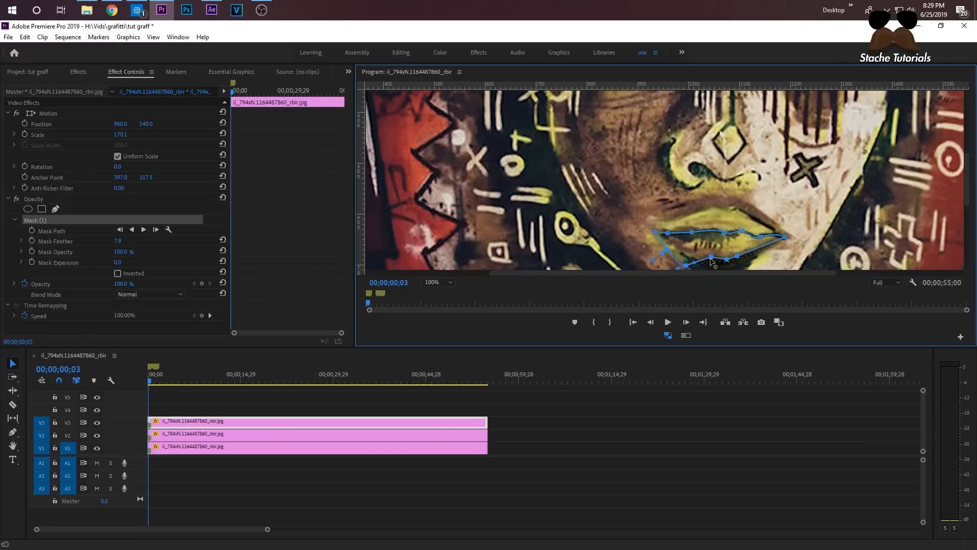
pyautogui.moveTo(736, 256)
pyautogui.mouseDown()
pyautogui.moveTo(788, 252)
pyautogui.moveTo(761, 275)
pyautogui.moveTo(758, 258)
pyautogui.moveTo(732, 272)
pyautogui.mouseUp()
pyautogui.hotkey('ctrl', 'z')
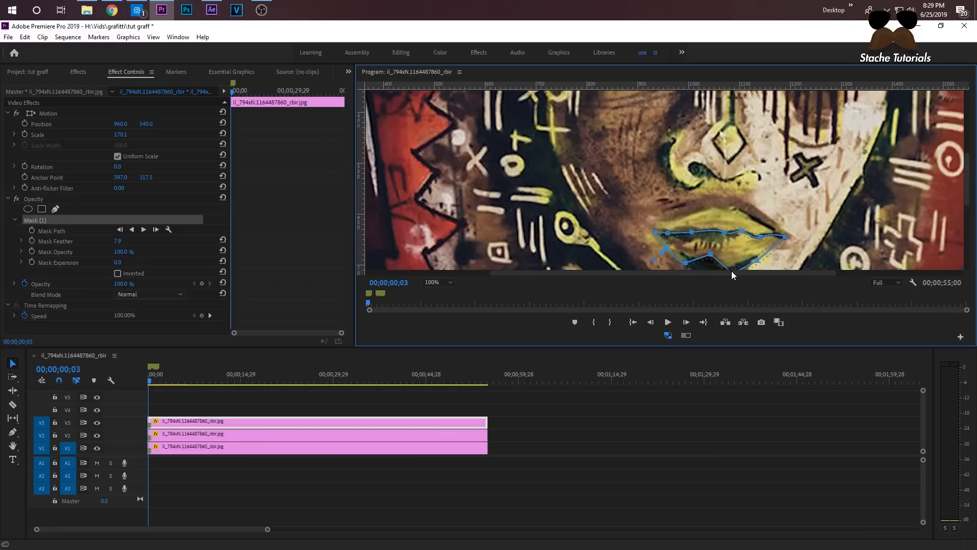
pyautogui.scroll(-3, 959, 176)
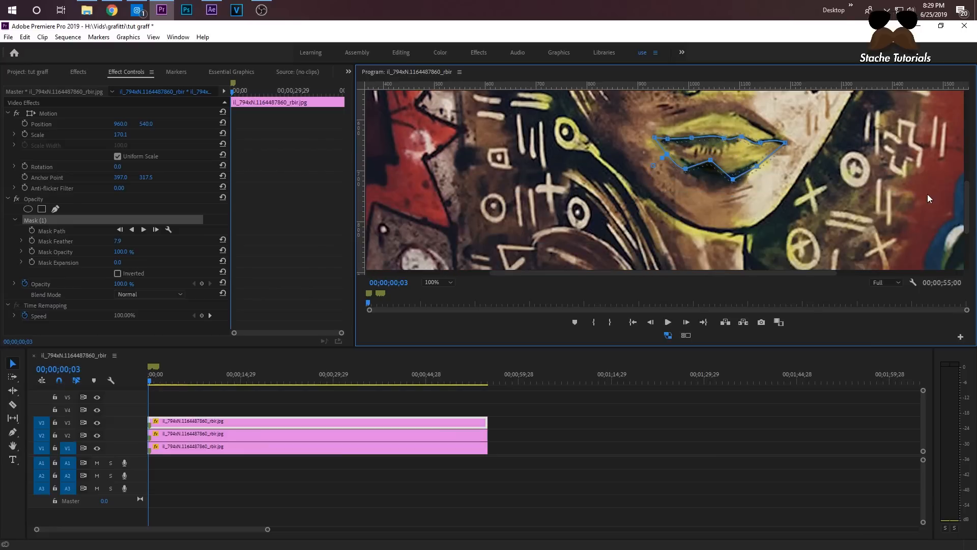
pyautogui.click(708, 177)
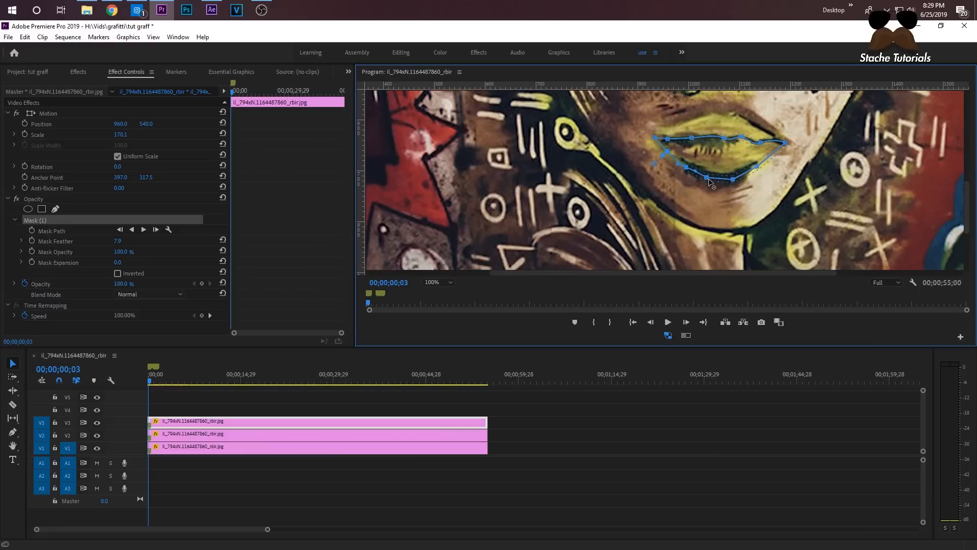
pyautogui.moveTo(708, 179); pyautogui.dragTo(733, 176)
pyautogui.click(437, 282)
pyautogui.click(434, 293)
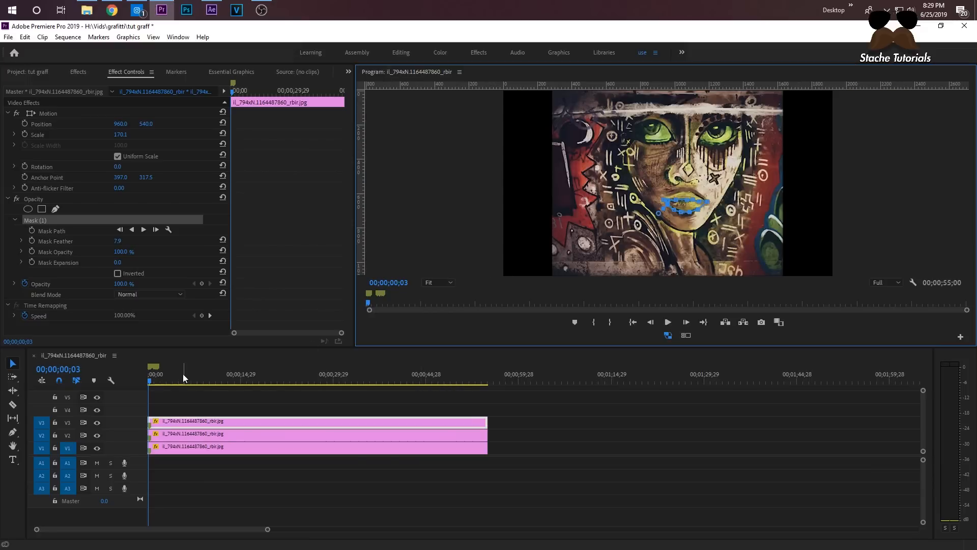
# Record a short voice-over onto audio track A1 from the start of the sequence.
pyautogui.click(157, 400)
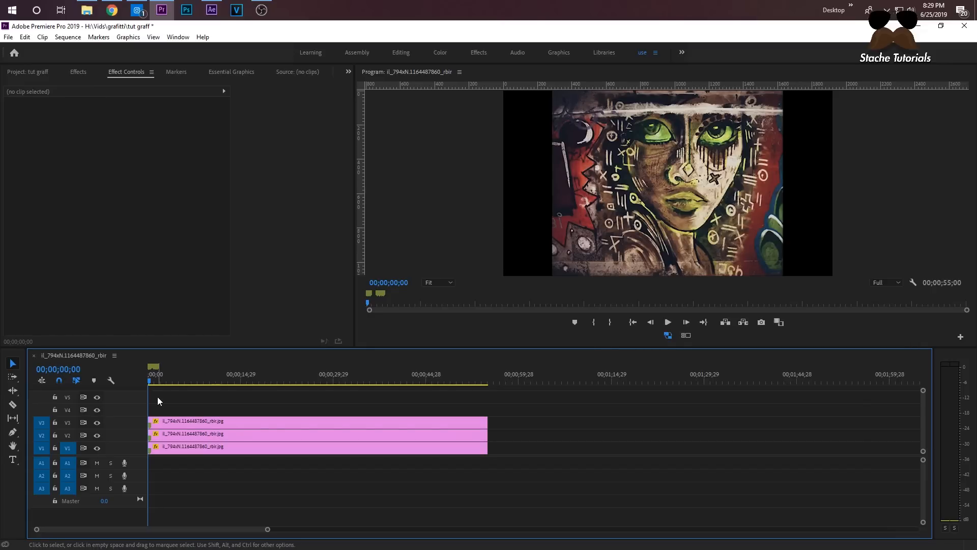
pyautogui.click(123, 464)
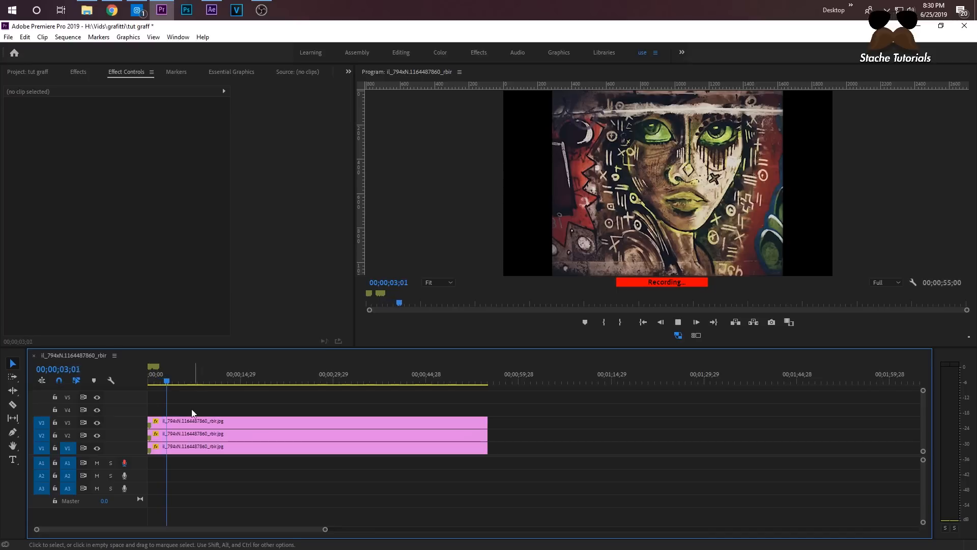
pyautogui.press('space')
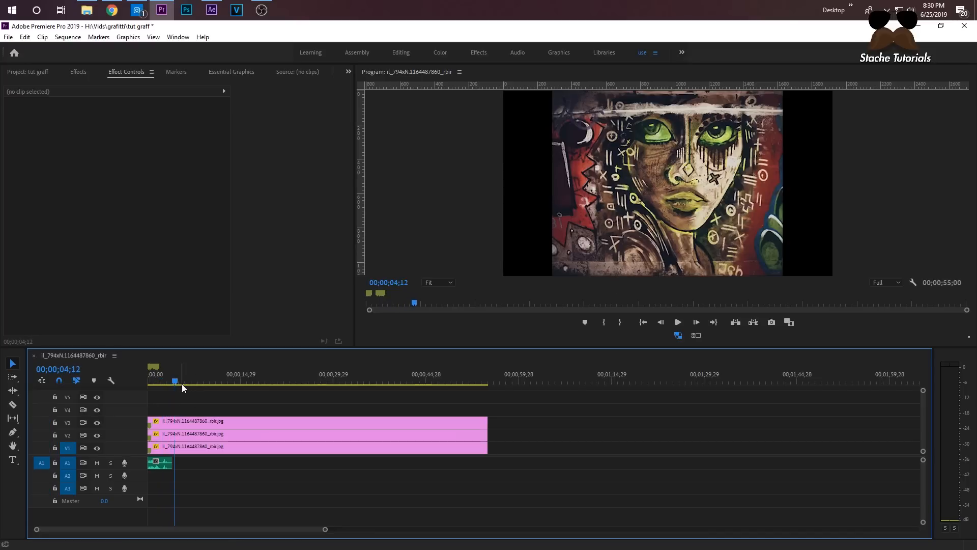
# Lower the audio gain of the recorded voice-over clip to about -11 dB and play it back from the start.
pyautogui.moveTo(180, 384); pyautogui.dragTo(147, 381)
pyautogui.moveTo(325, 528); pyautogui.dragTo(102, 528)
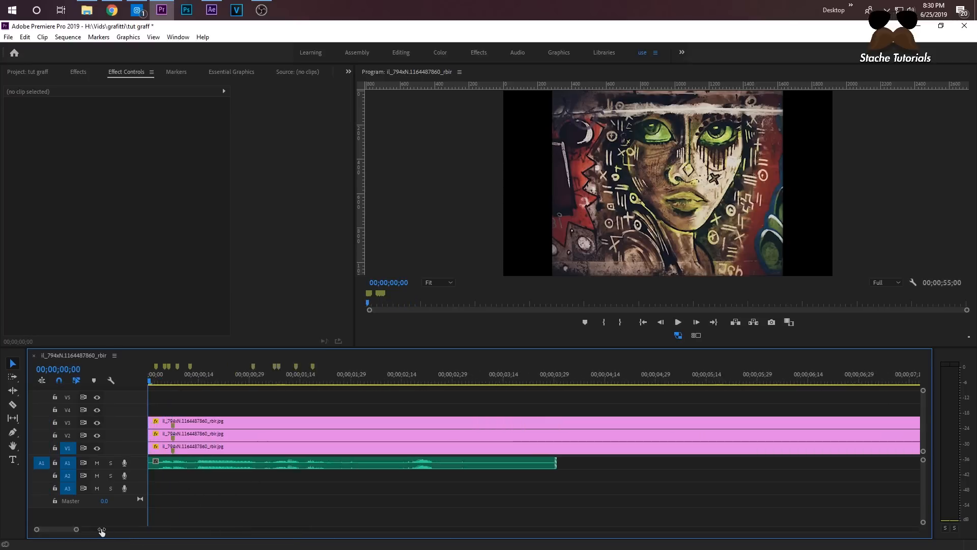
pyautogui.rightClick(243, 466)
pyautogui.click(280, 357)
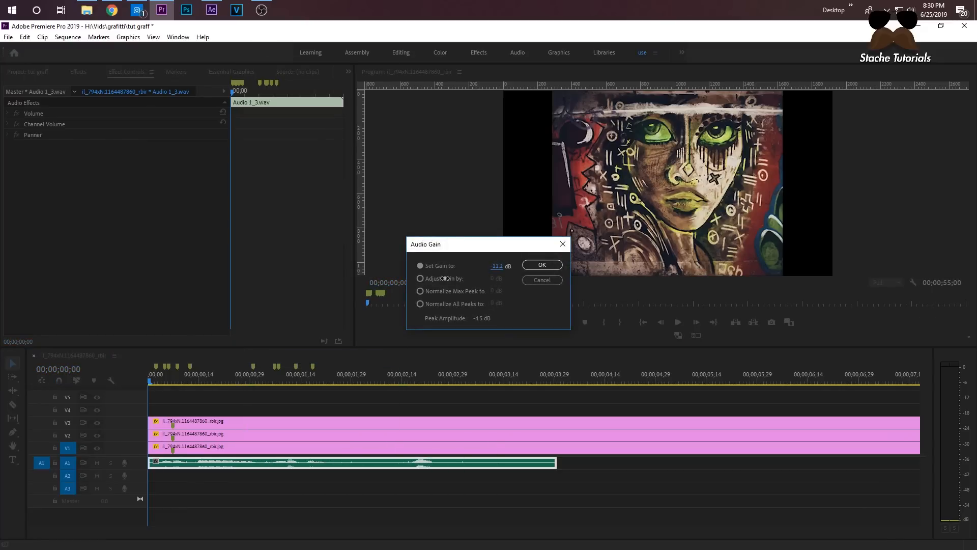
pyautogui.click(542, 265)
pyautogui.press('space')
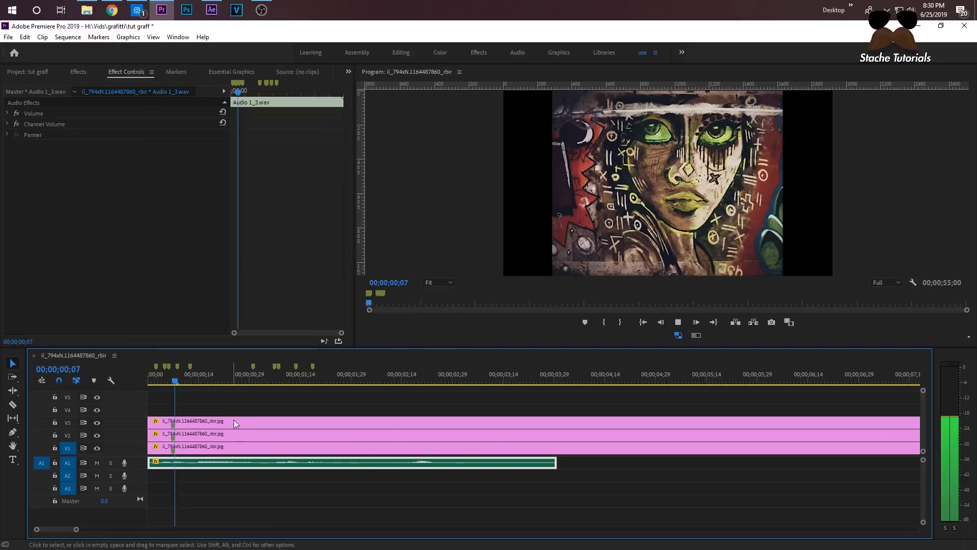
pyautogui.press('space')
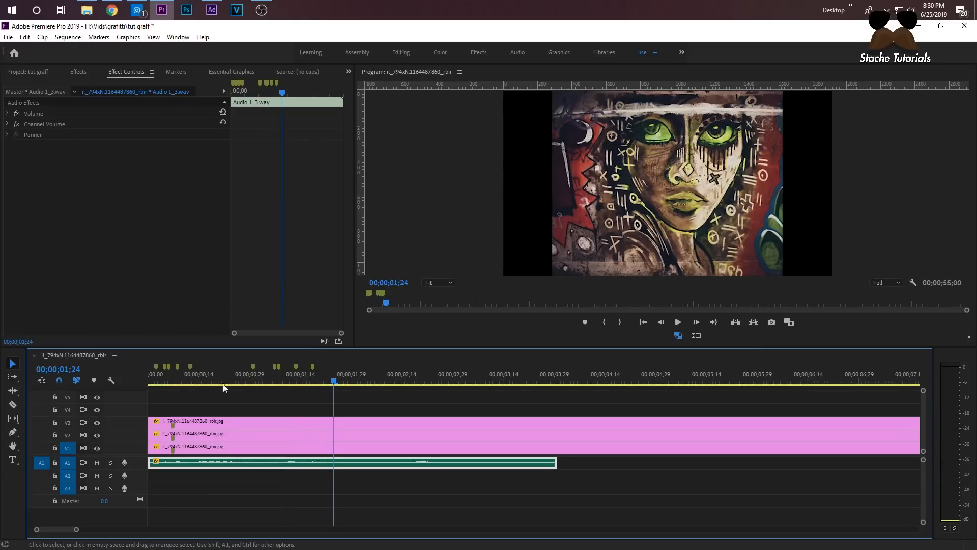
# Replace the old sequence markers with new ones at 00;00;00;03, 00;00;01;01, 00;00;01;07 and 00;00;01;23 to match the speech.
pyautogui.moveTo(164, 383); pyautogui.dragTo(162, 383)
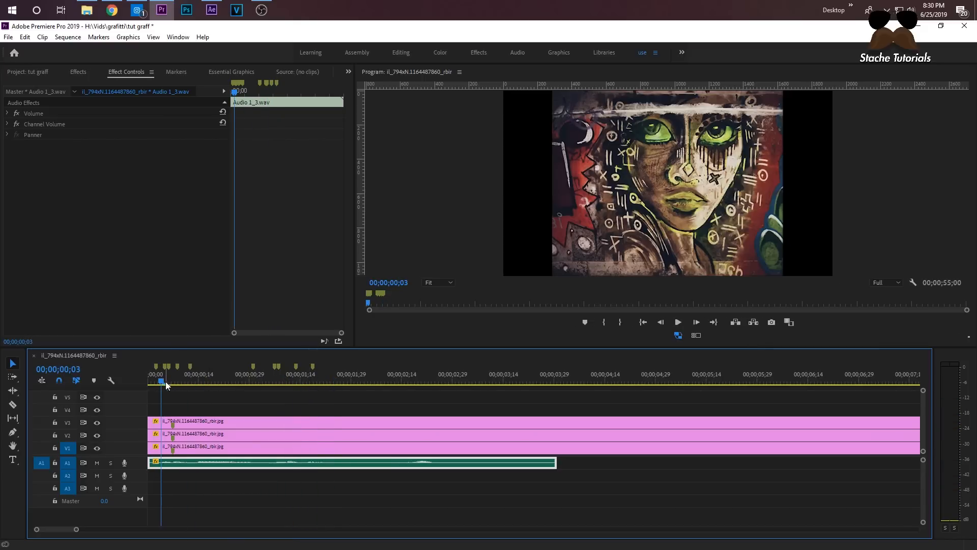
pyautogui.click(165, 476)
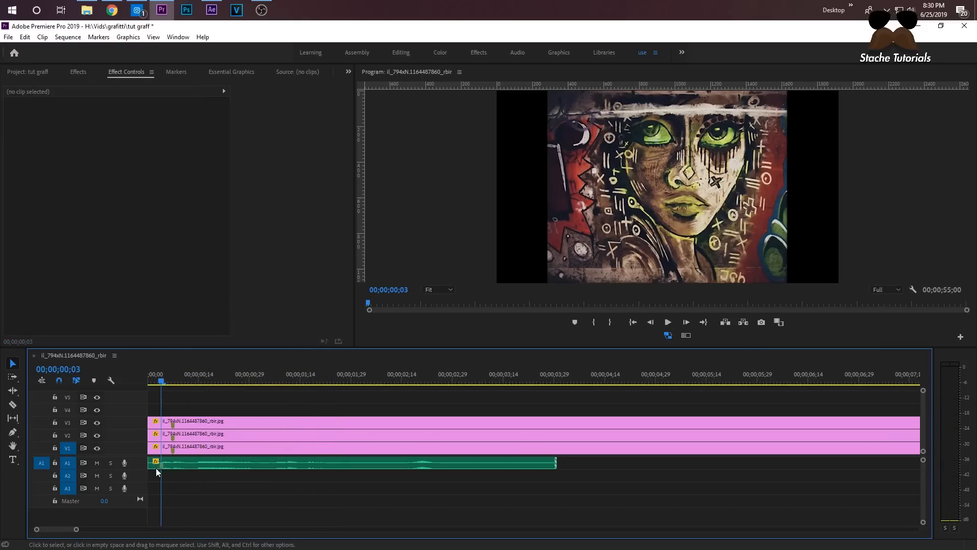
pyautogui.press('space')
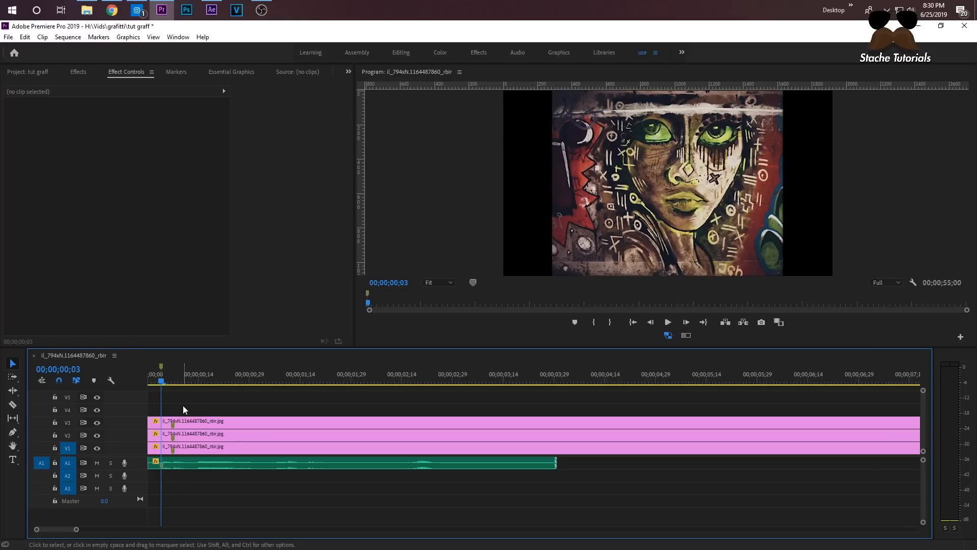
pyautogui.press('space')
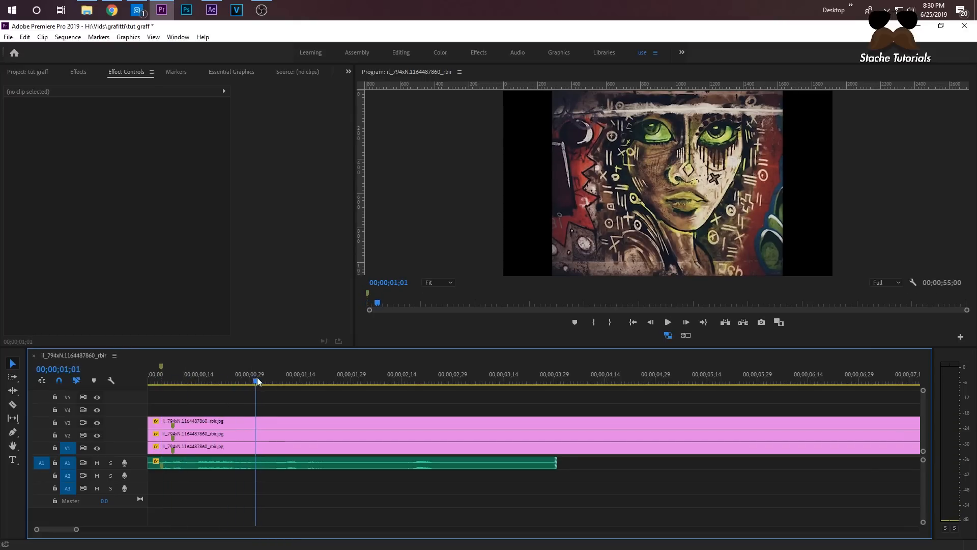
pyautogui.press('m')
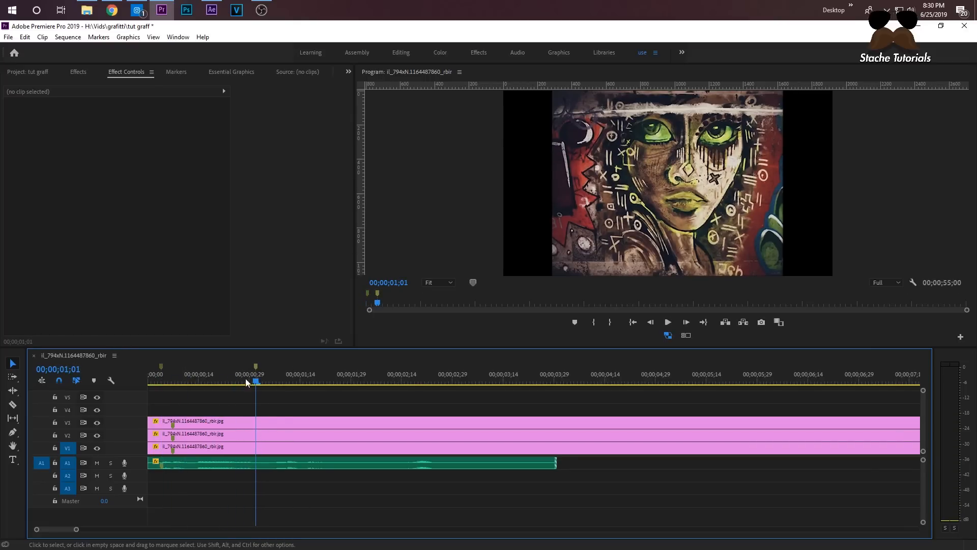
pyautogui.moveTo(267, 377); pyautogui.dragTo(276, 377)
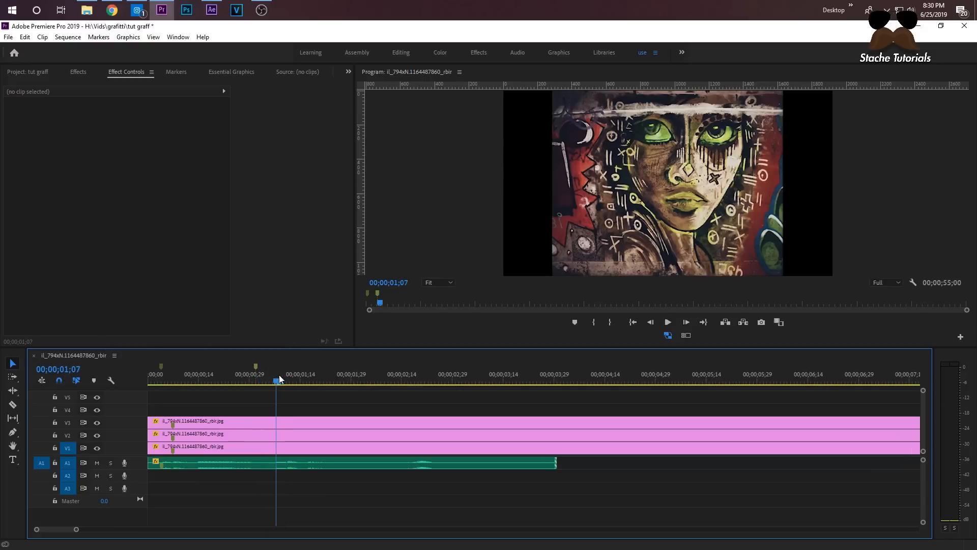
pyautogui.press('m')
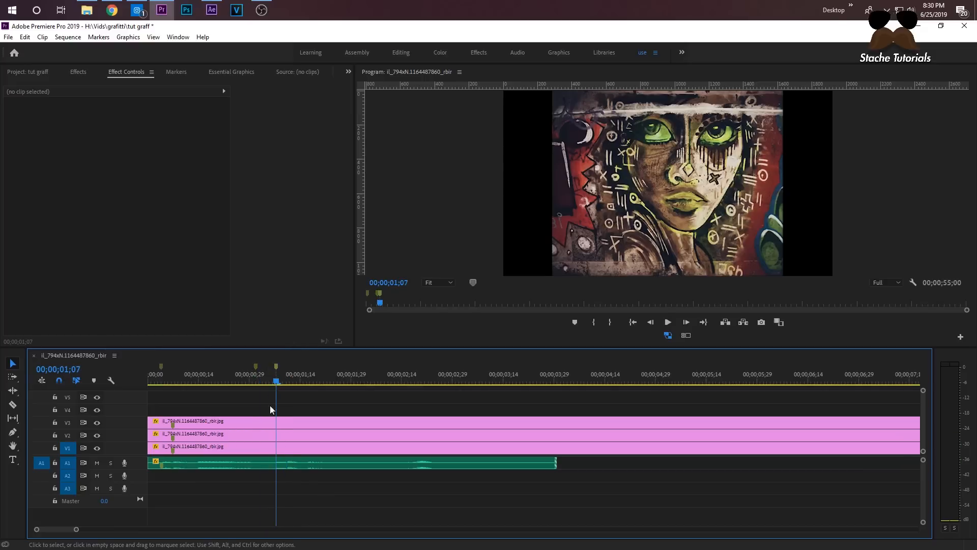
pyautogui.press('space')
pyautogui.click(332, 378)
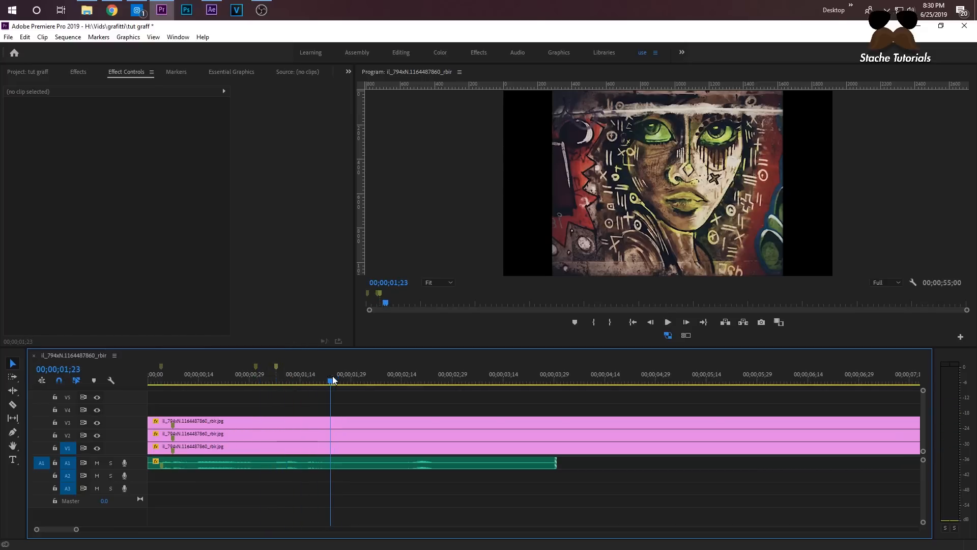
pyautogui.press('m')
# Lock audio track A1 and cut the image clips on V1, V2 and V3 at all four markers.
pyautogui.moveTo(249, 379); pyautogui.dragTo(145, 380)
pyautogui.click(160, 372)
pyautogui.doubleClick(162, 367)
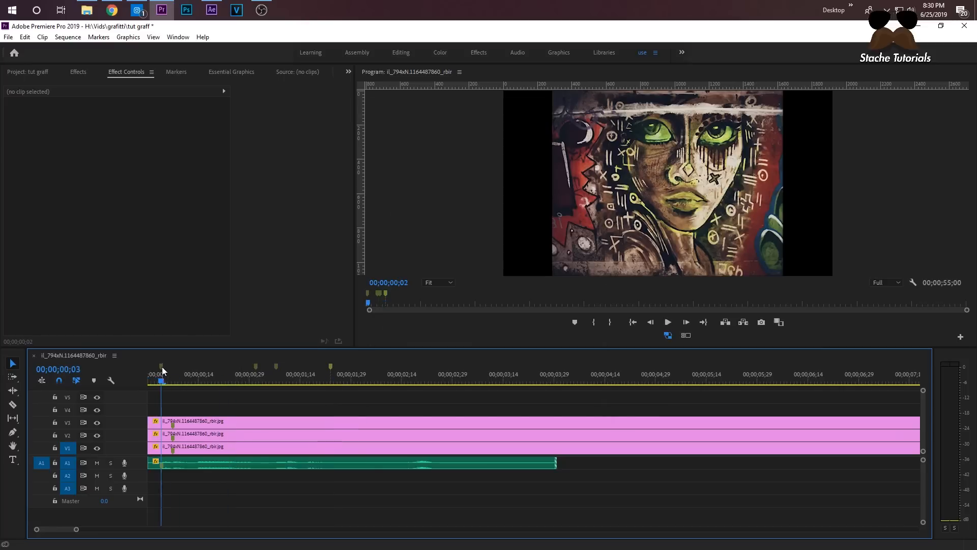
pyautogui.click(583, 138)
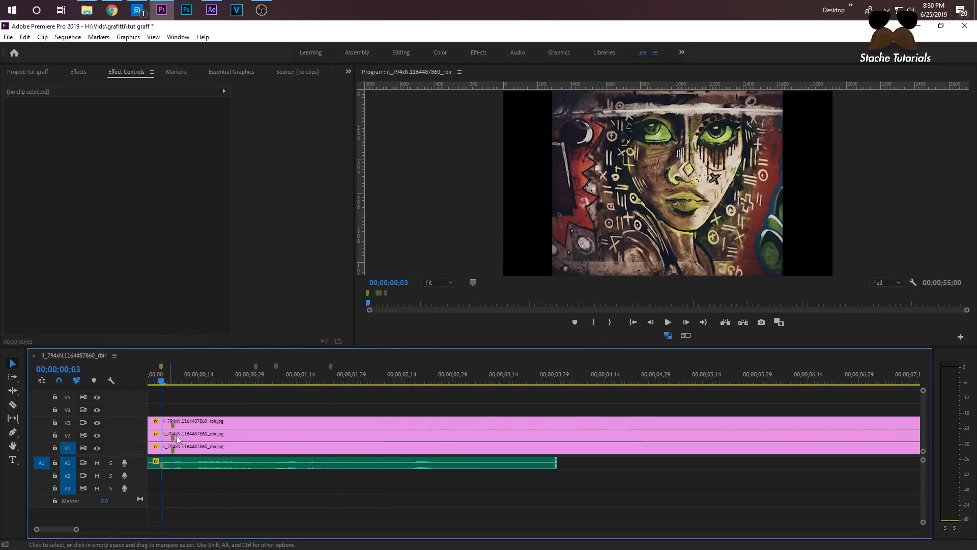
pyautogui.click(55, 463)
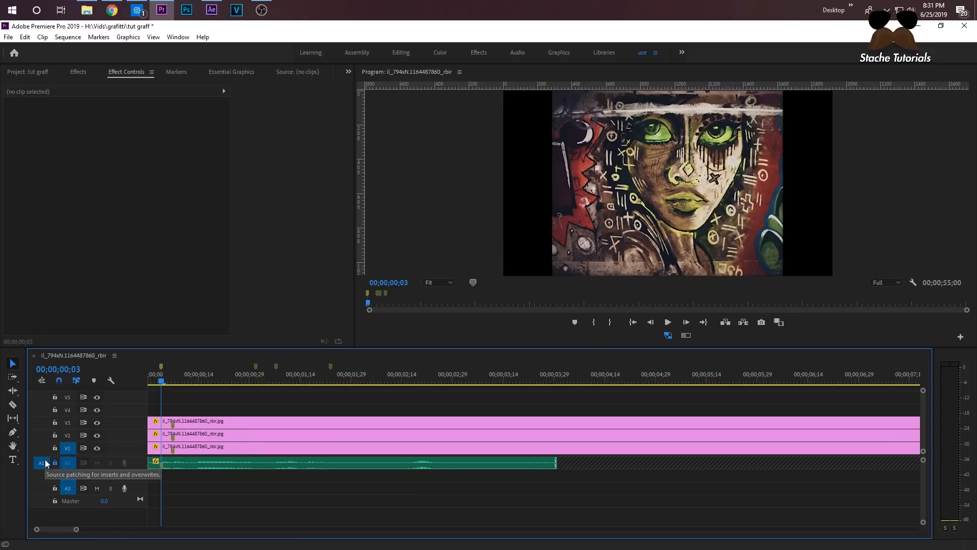
pyautogui.click(12, 405)
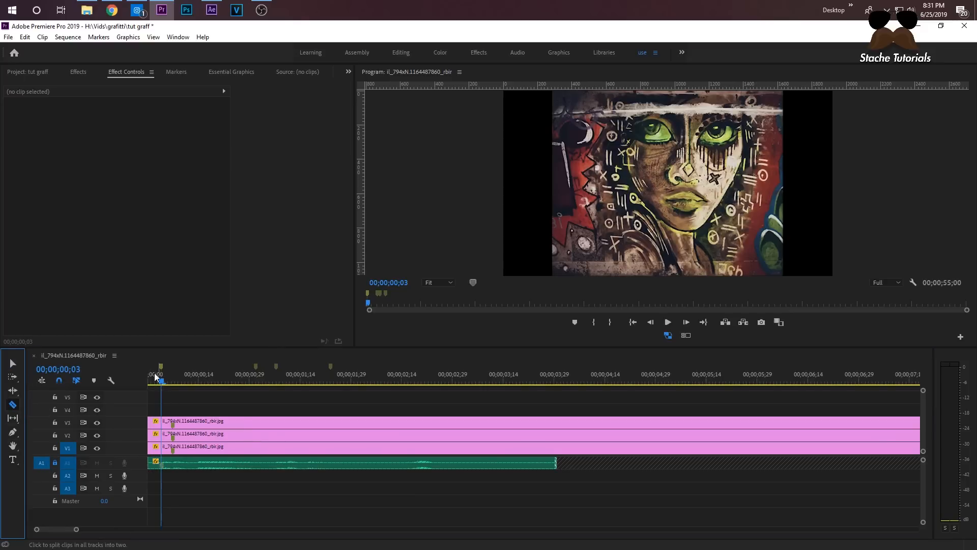
pyautogui.keyDown('shift'); pyautogui.click(167, 425); pyautogui.keyUp('shift')
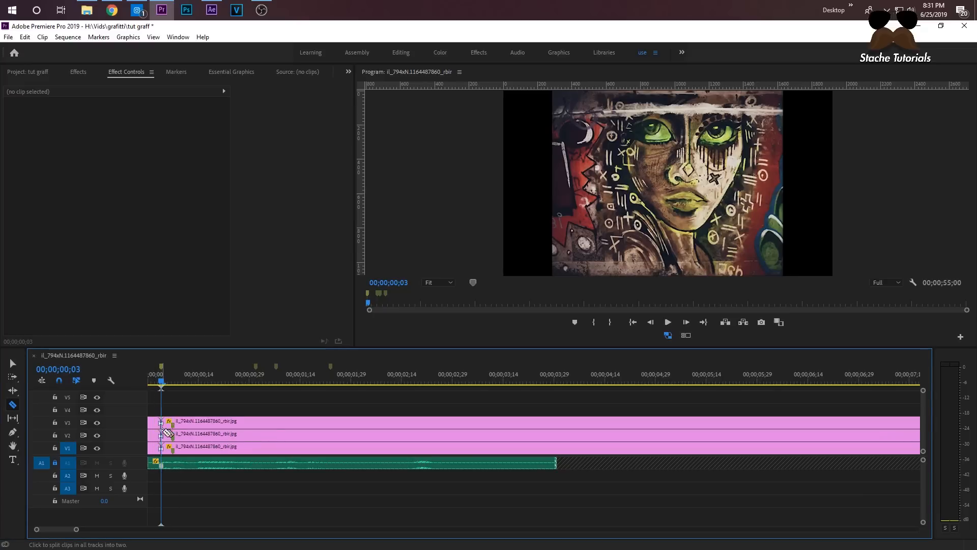
pyautogui.keyDown('shift'); pyautogui.click(263, 427); pyautogui.keyUp('shift')
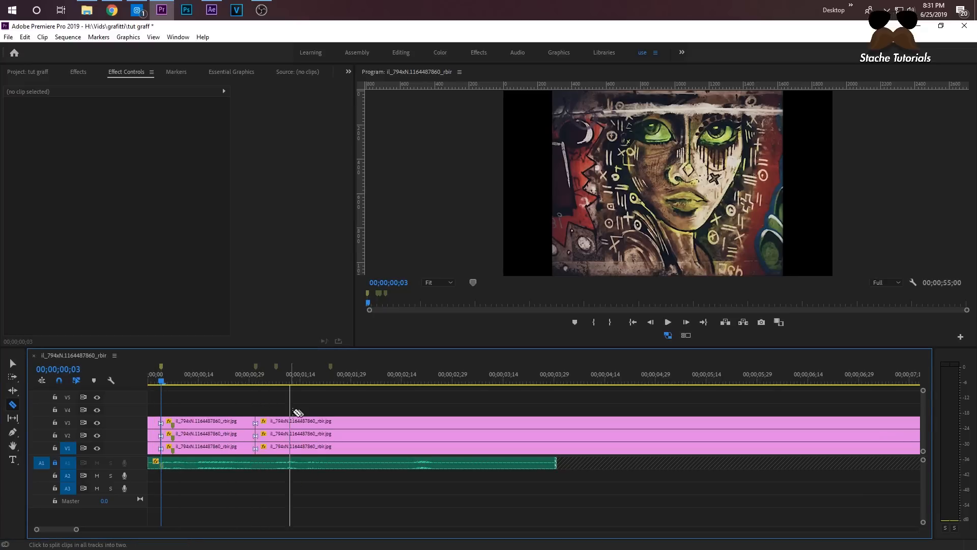
pyautogui.keyDown('shift'); pyautogui.click(276, 422); pyautogui.keyUp('shift')
pyautogui.keyDown('shift'); pyautogui.click(330, 423); pyautogui.keyUp('shift')
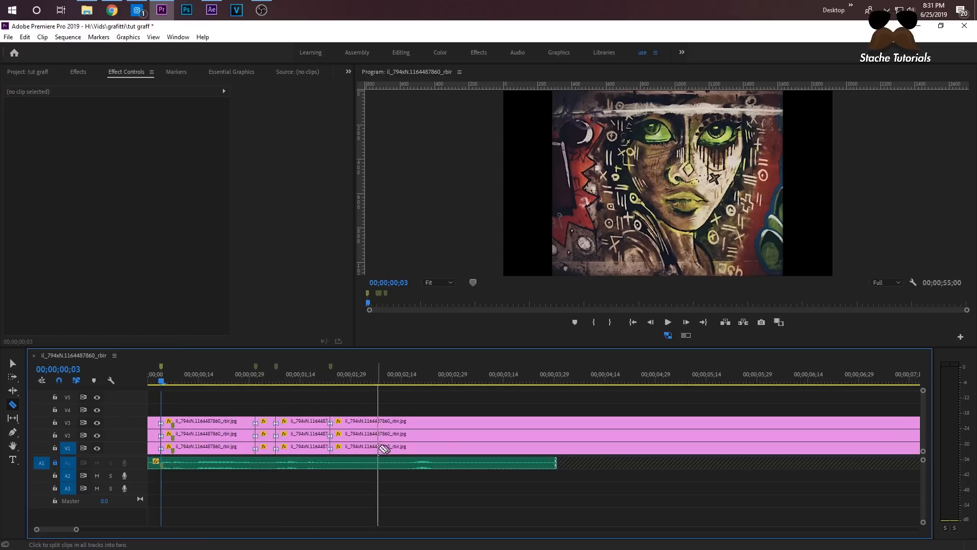
# Delete the V1–V3 image segments after the last marker and before the first marker.
pyautogui.press('v')
pyautogui.moveTo(376, 399); pyautogui.dragTo(395, 451)
pyautogui.press('Delete')
pyautogui.press('Home')
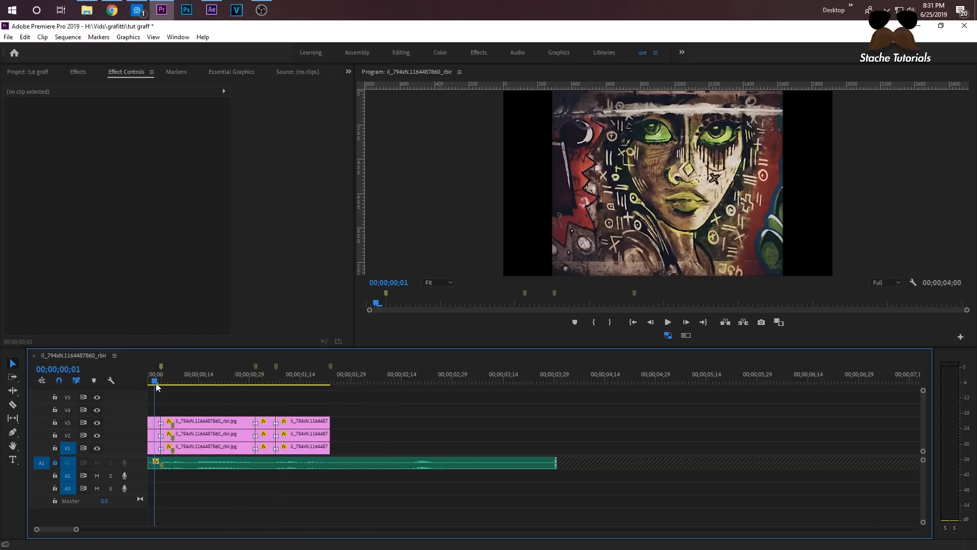
pyautogui.press('space')
pyautogui.moveTo(153, 409); pyautogui.dragTo(159, 449)
pyautogui.press('Delete')
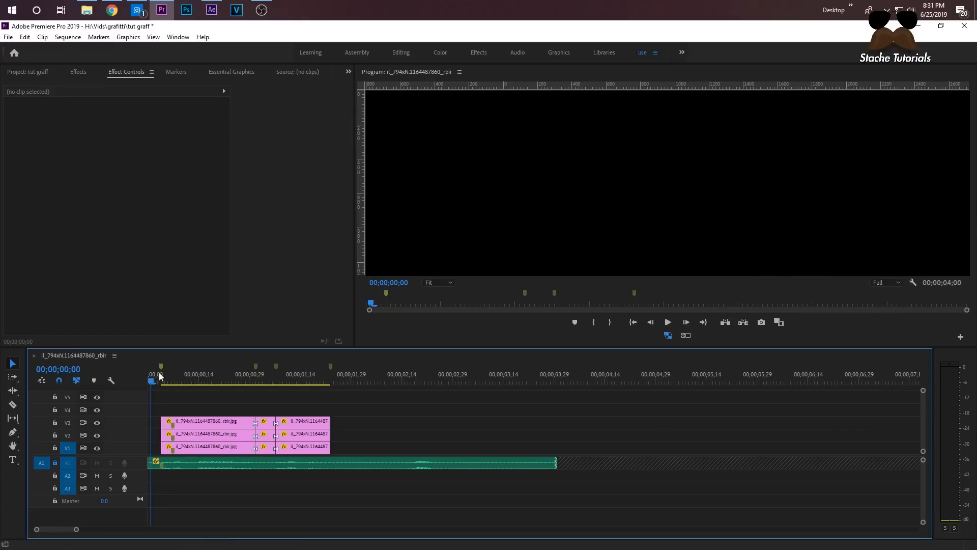
# Keyframe the first V3 segment's vertical position: 540 at 00;00;00;03, 563 at 00;00;00;16, and reset to 540 at 00;00;01;01.
pyautogui.press('Down')
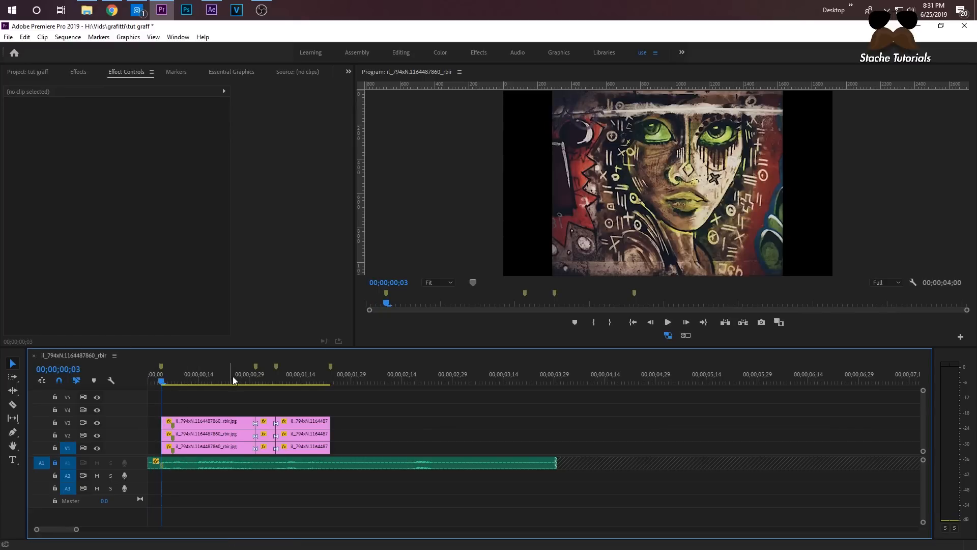
pyautogui.click(187, 423)
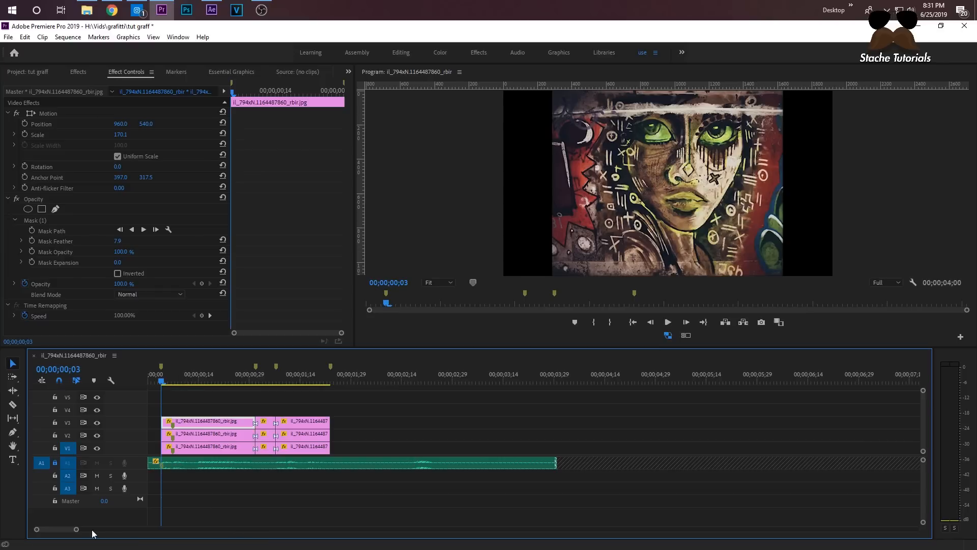
pyautogui.moveTo(76, 531); pyautogui.dragTo(51, 529)
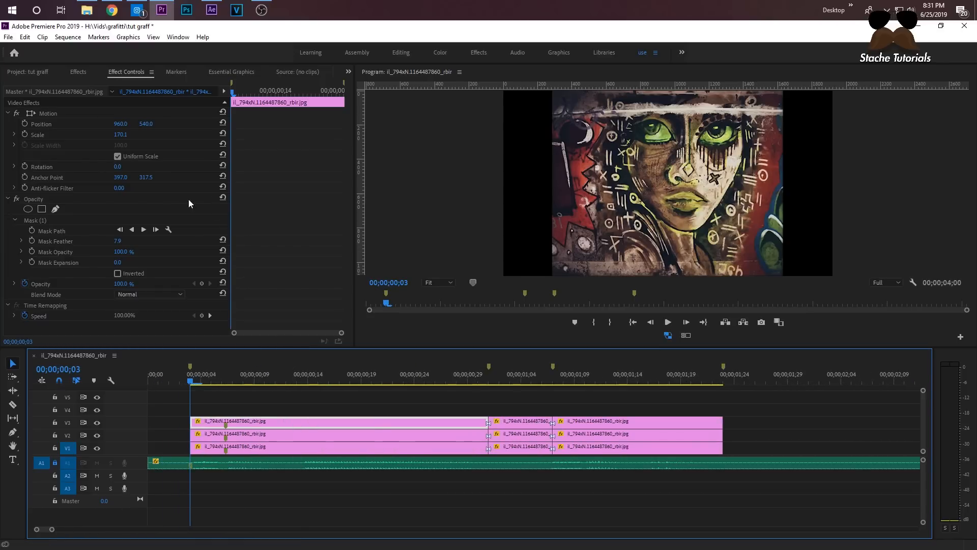
pyautogui.click(25, 123)
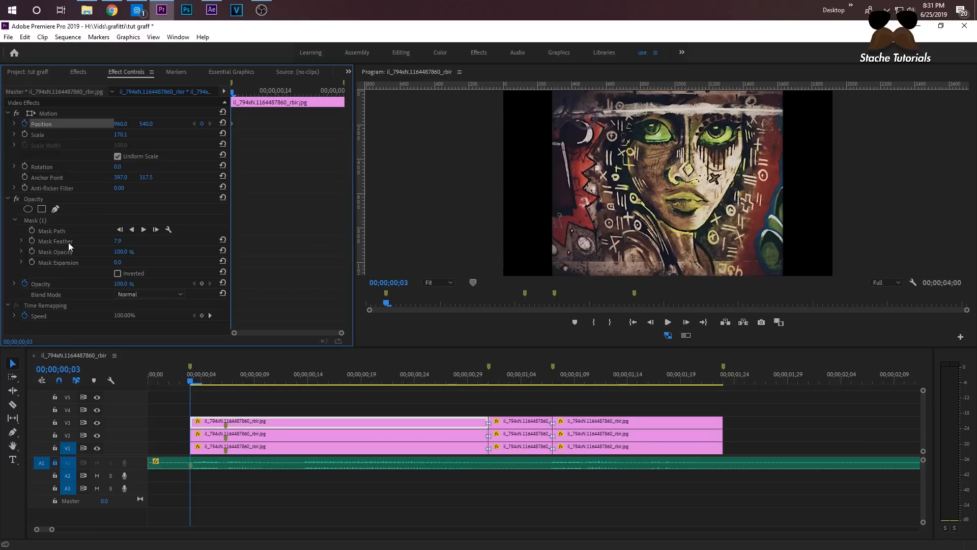
pyautogui.click(329, 377)
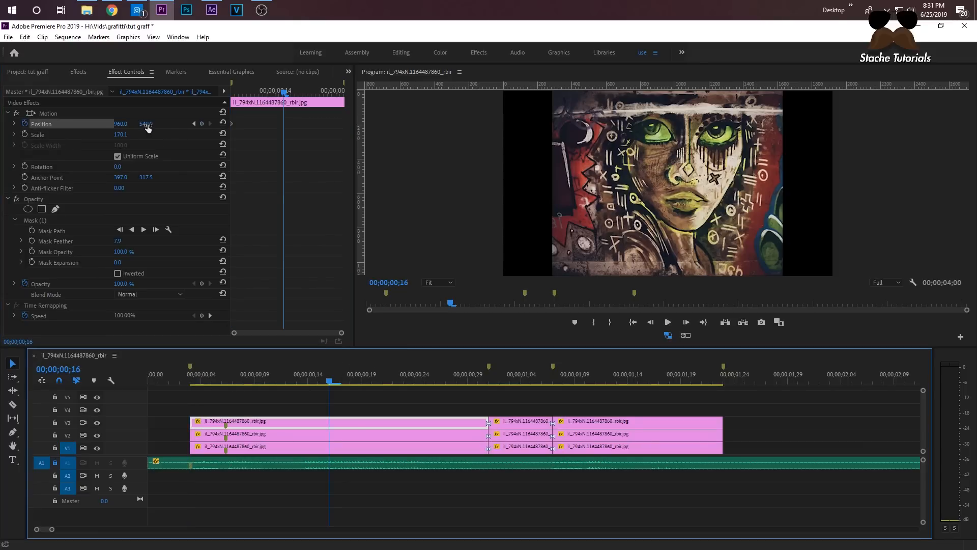
pyautogui.moveTo(152, 125)
pyautogui.mouseDown()
pyautogui.moveTo(201, 125)
pyautogui.moveTo(163, 125)
pyautogui.mouseUp()
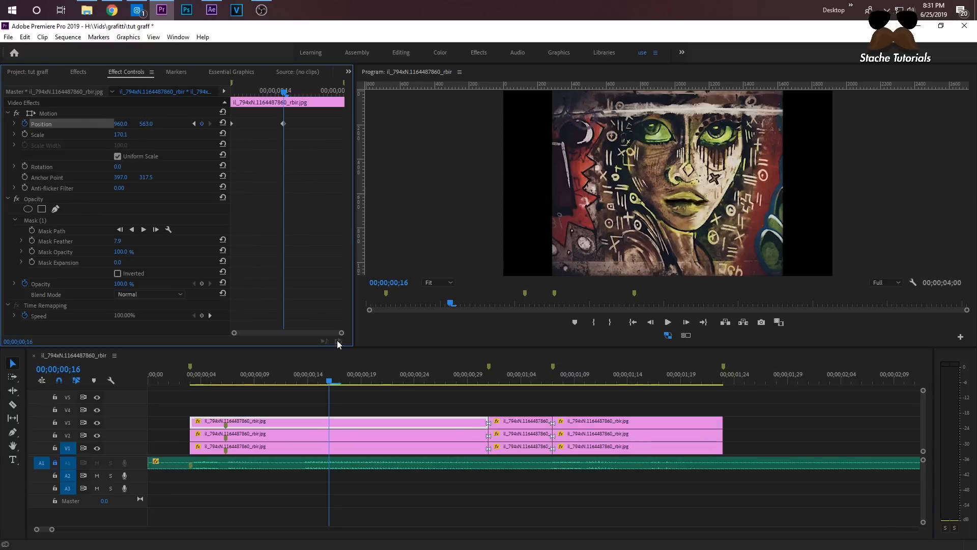
pyautogui.click(488, 376)
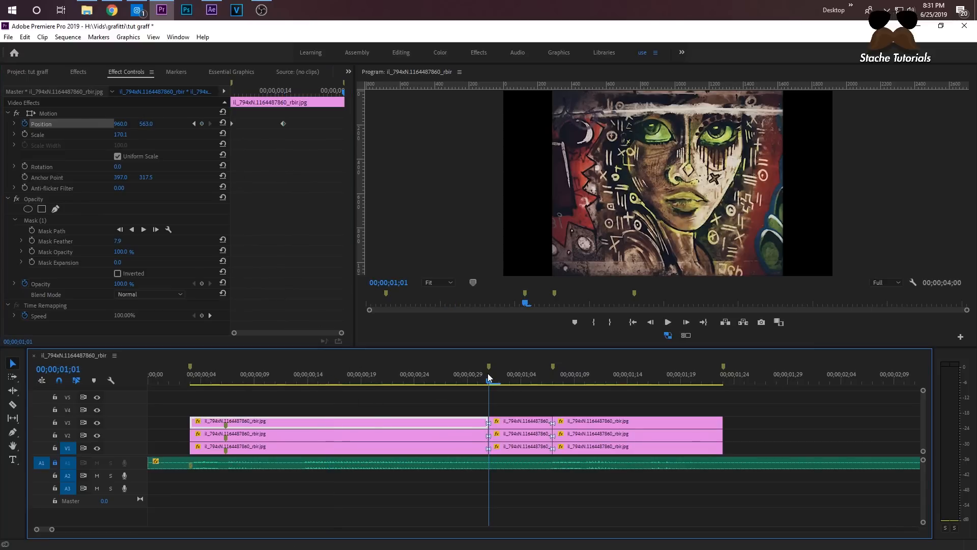
pyautogui.click(224, 124)
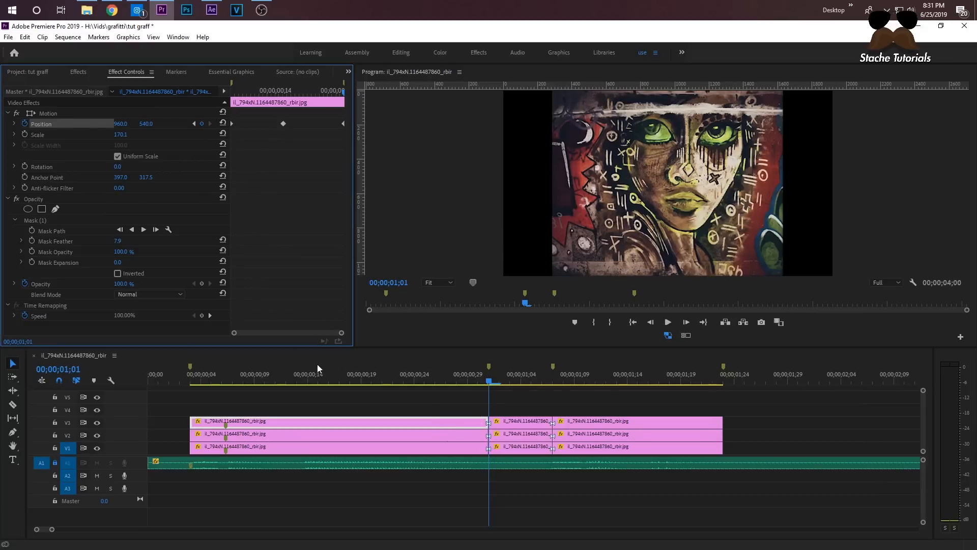
# Unlock and mute audio track A1, and play back the lower-lip movement from the first marker.
pyautogui.click(192, 383)
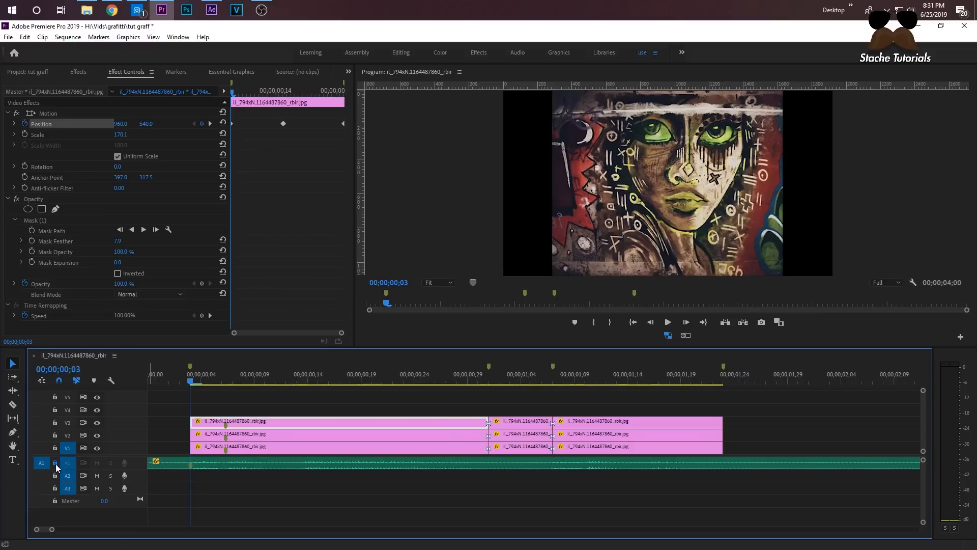
pyautogui.click(97, 463)
pyautogui.press('space')
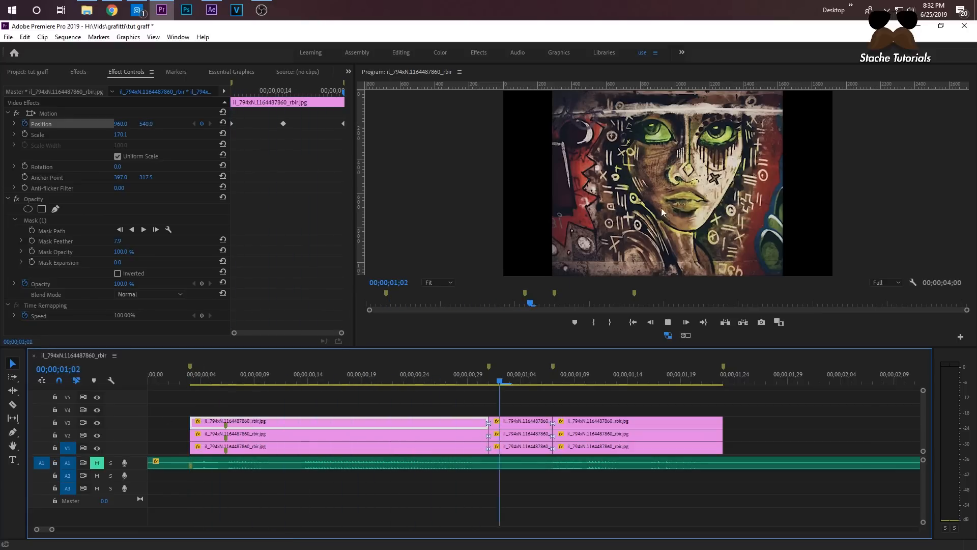
# Keyframe the first V2 segment's vertical position: 540 at 00;00;00;03, 526 at 00;00;00;18, and reset to 540 at 00;00;01;01.
pyautogui.moveTo(331, 378); pyautogui.dragTo(192, 383)
pyautogui.click(266, 435)
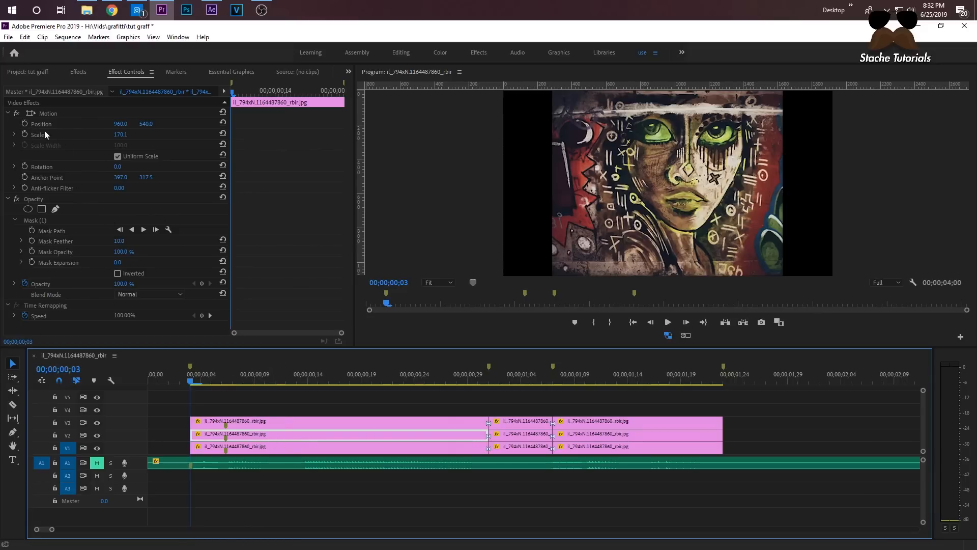
pyautogui.click(25, 124)
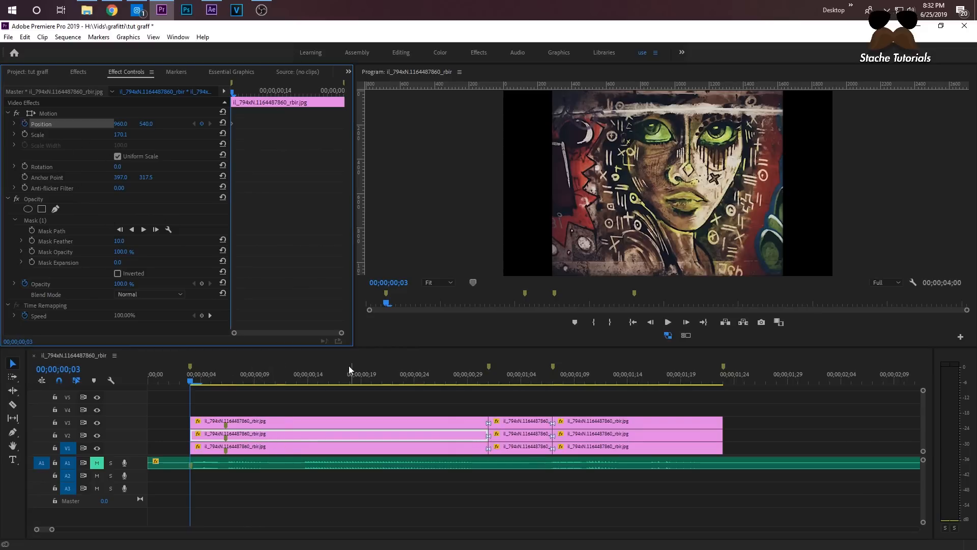
pyautogui.click(340, 379)
pyautogui.moveTo(340, 380)
pyautogui.mouseDown()
pyautogui.moveTo(360, 381)
pyautogui.moveTo(350, 380)
pyautogui.mouseUp()
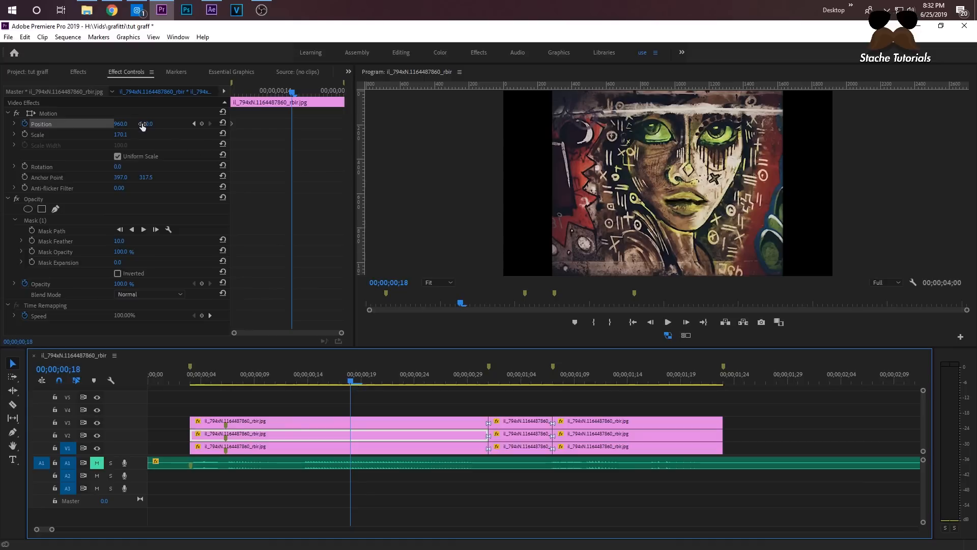
pyautogui.moveTo(143, 124); pyautogui.dragTo(136, 124)
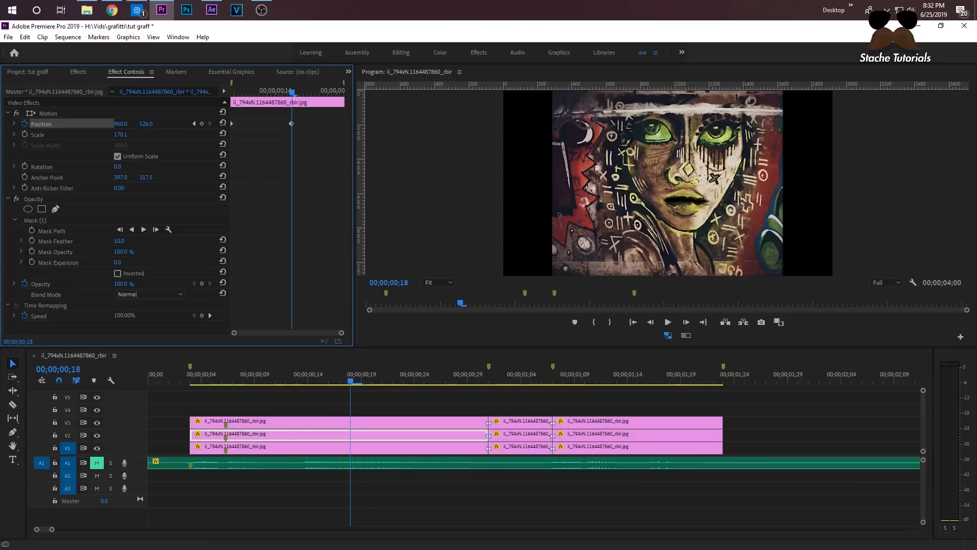
pyautogui.click(491, 378)
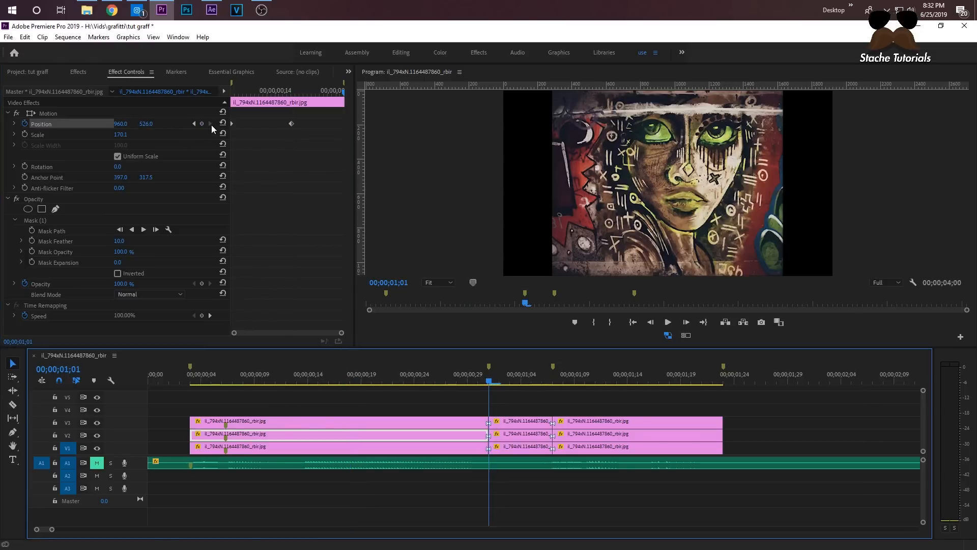
pyautogui.click(222, 124)
# Play back and scrub the first segment's combined lip movement repeatedly from around the first marker.
pyautogui.click(190, 379)
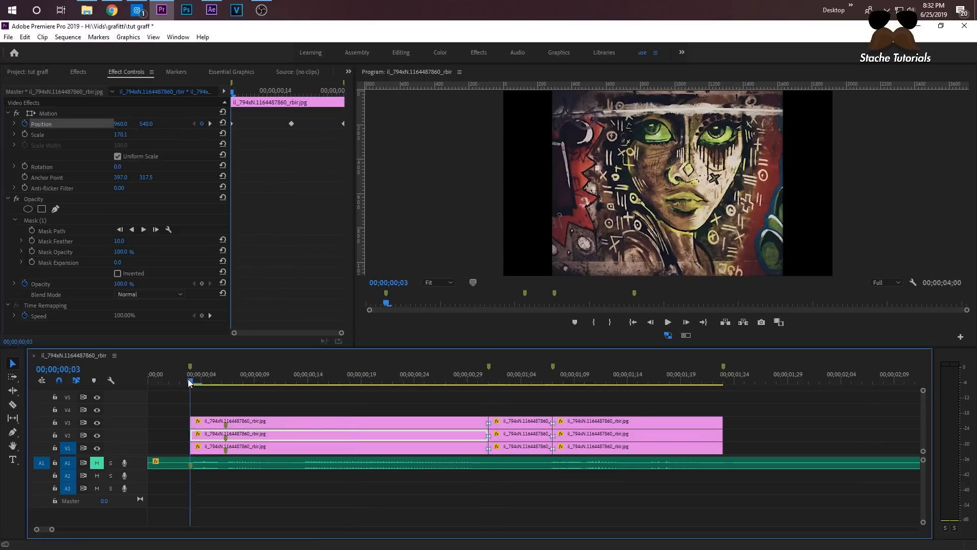
pyautogui.press('space')
pyautogui.press('space')
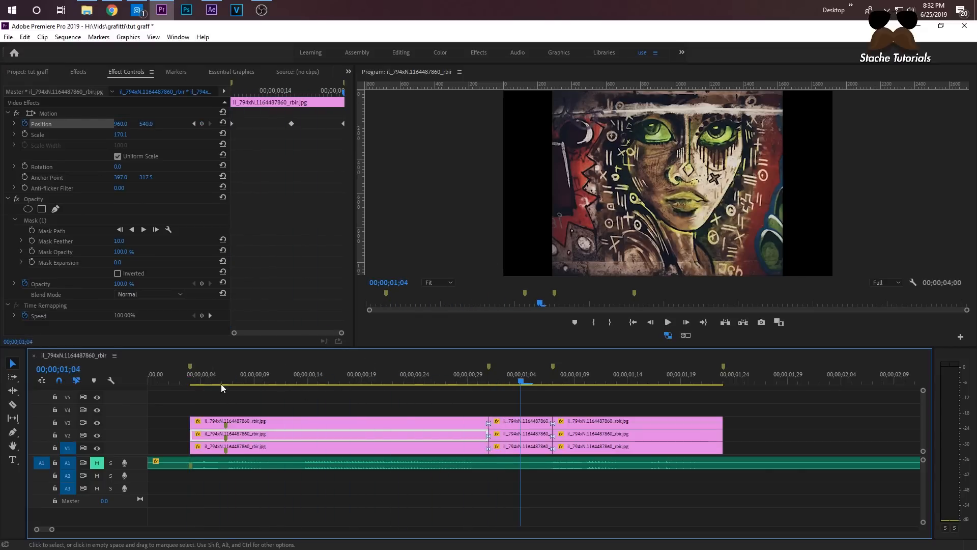
pyautogui.click(190, 380)
pyautogui.press('space')
pyautogui.press('space')
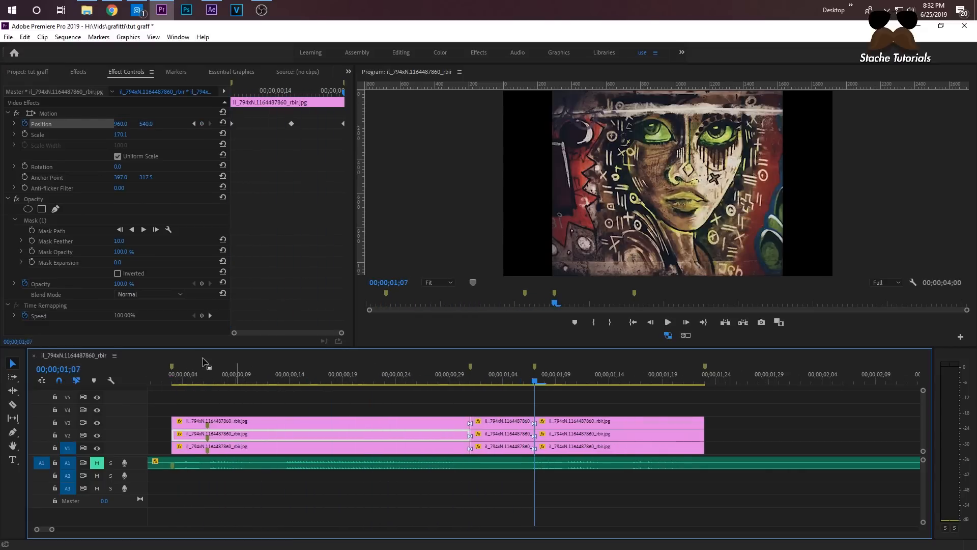
pyautogui.click(171, 379)
pyautogui.press('space')
pyautogui.press('space')
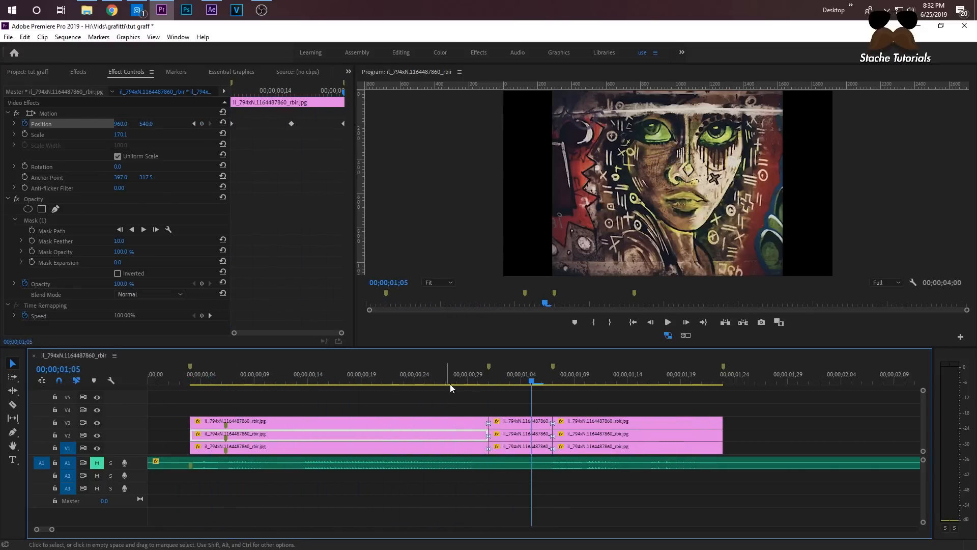
pyautogui.moveTo(513, 375); pyautogui.dragTo(551, 374)
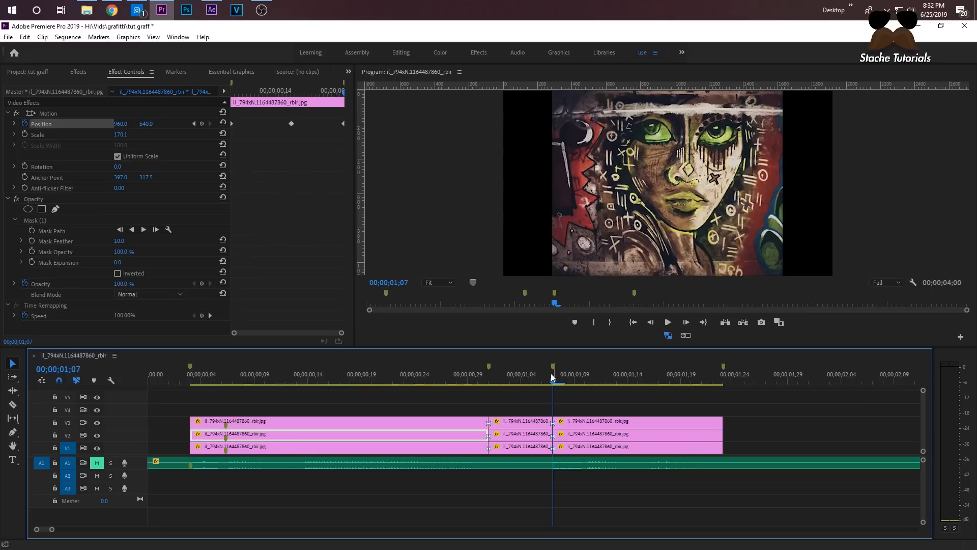
pyautogui.click(200, 364)
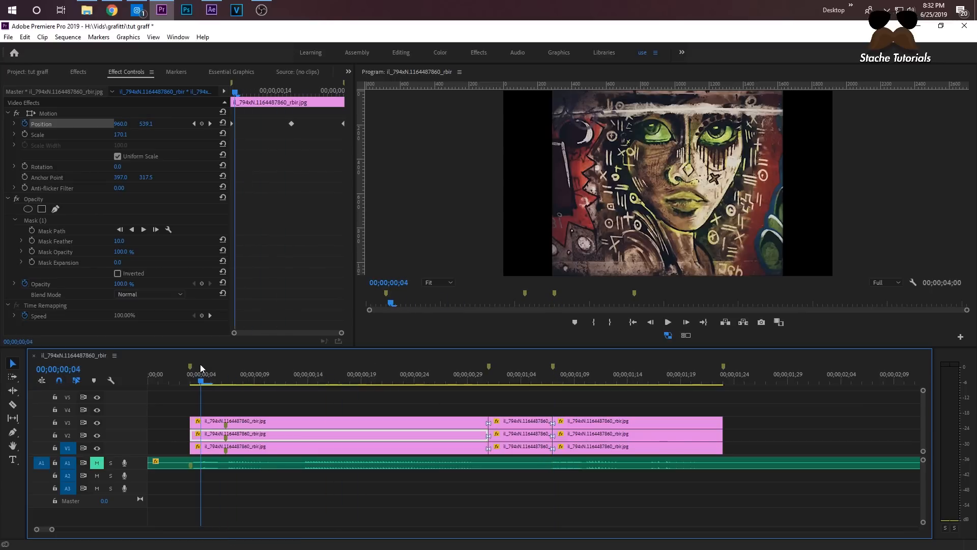
pyautogui.press('space')
pyautogui.press('space')
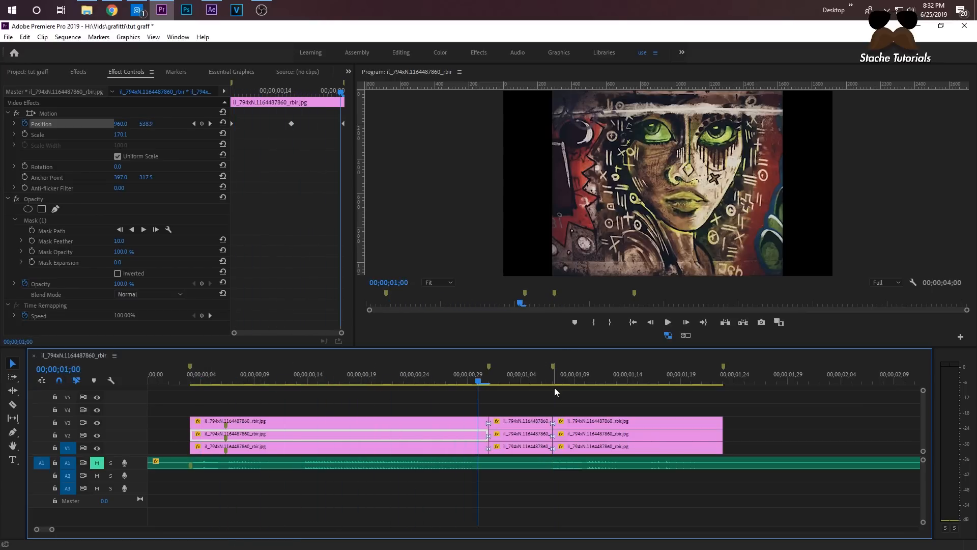
pyautogui.moveTo(193, 374); pyautogui.dragTo(561, 417)
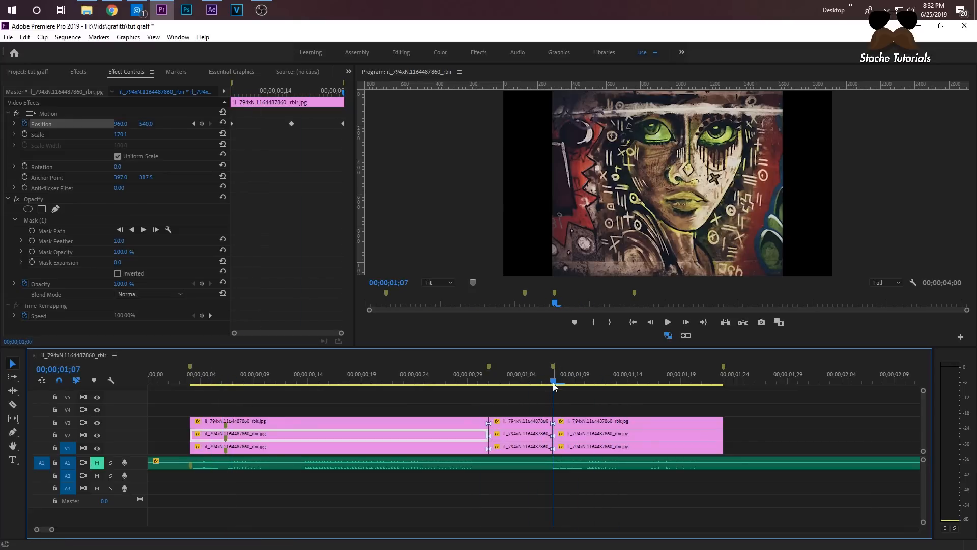
# Keyframe the last V3 segment's vertical position: 540 at 00;00;01;07, 563 at 00;00;01;13, and reset to 540 at 00;00;01;23.
pyautogui.click(698, 422)
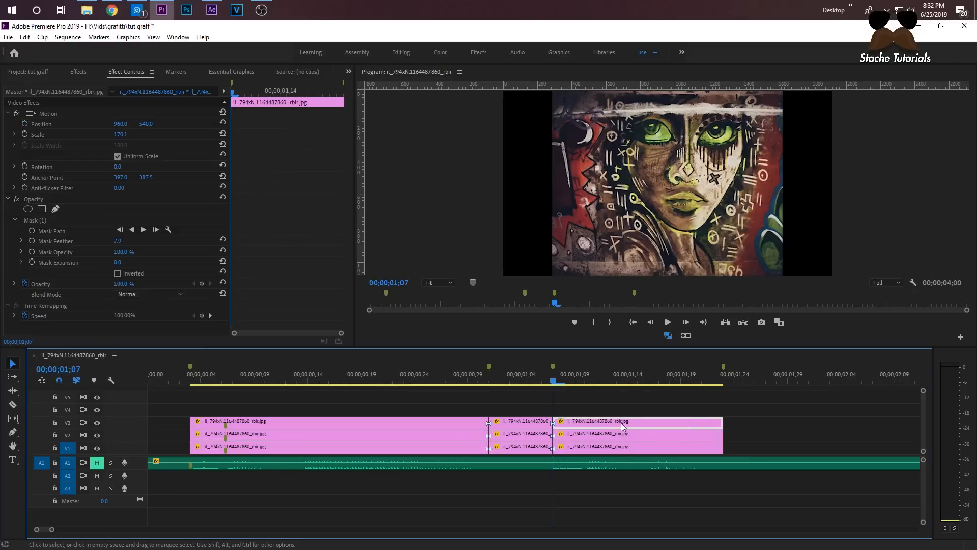
pyautogui.click(25, 124)
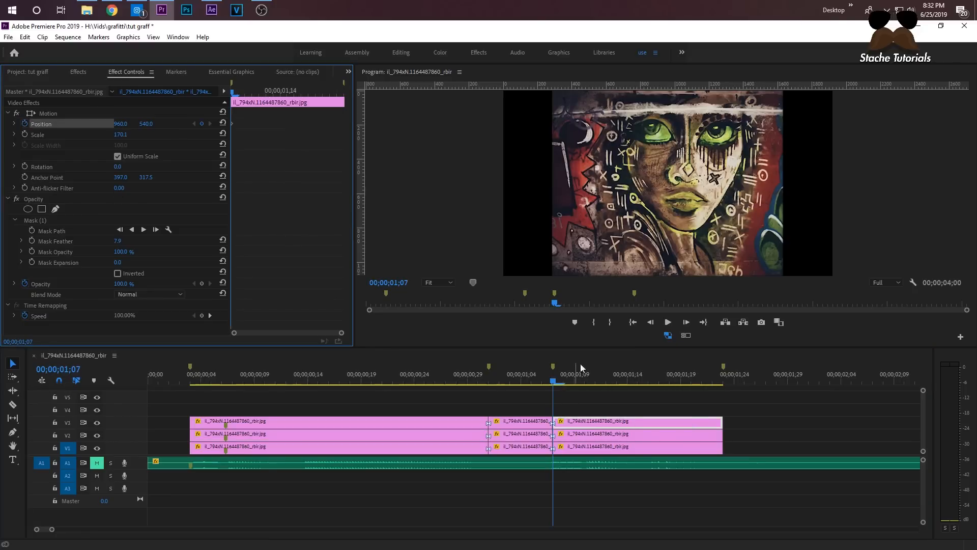
pyautogui.click(618, 375)
pyautogui.moveTo(145, 126)
pyautogui.mouseDown()
pyautogui.moveTo(166, 125)
pyautogui.moveTo(158, 125)
pyautogui.mouseUp()
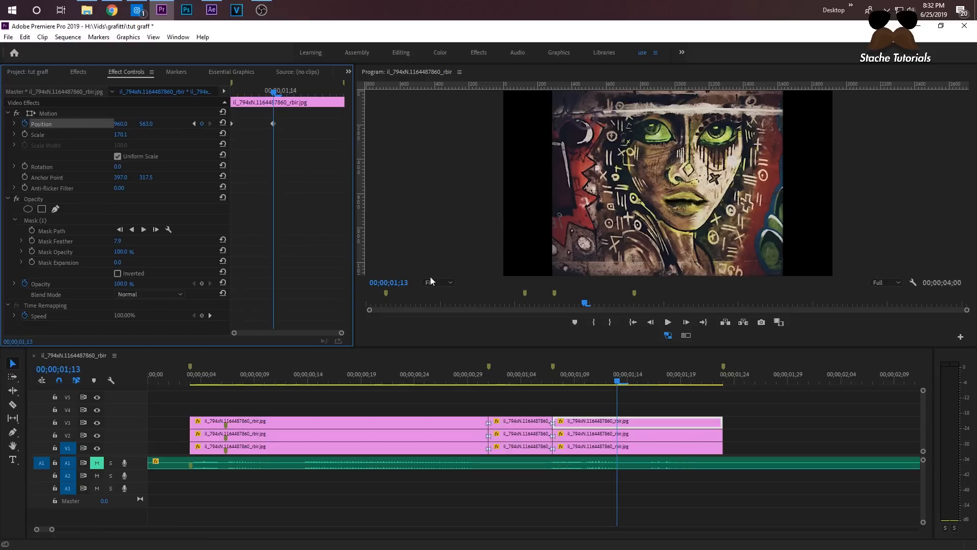
pyautogui.click(723, 377)
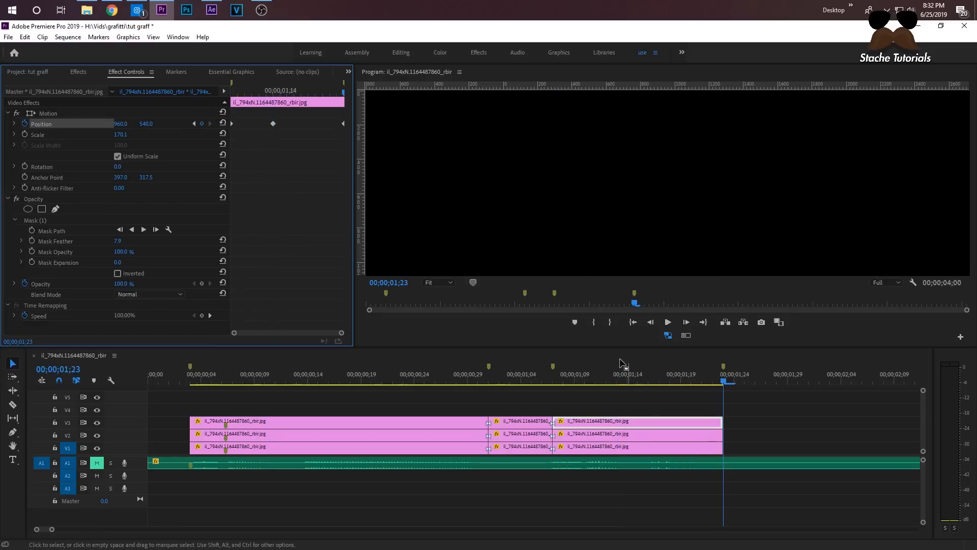
# Keyframe the last V2 segment's vertical position: 540 at 00;00;01;07, 520 at 00;00;01;14, and reset to 540 at 00;00;01;23.
pyautogui.click(554, 376)
pyautogui.click(590, 435)
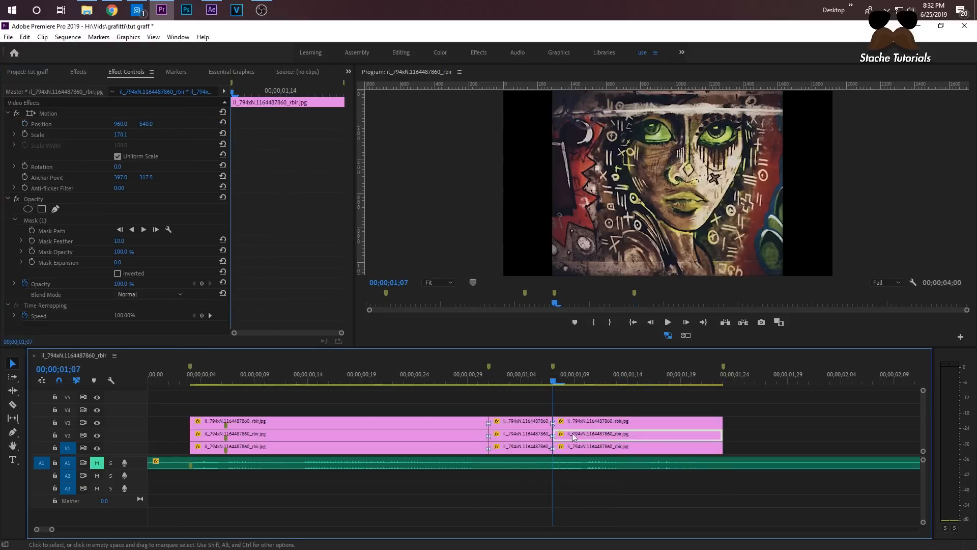
pyautogui.click(351, 336)
pyautogui.click(628, 381)
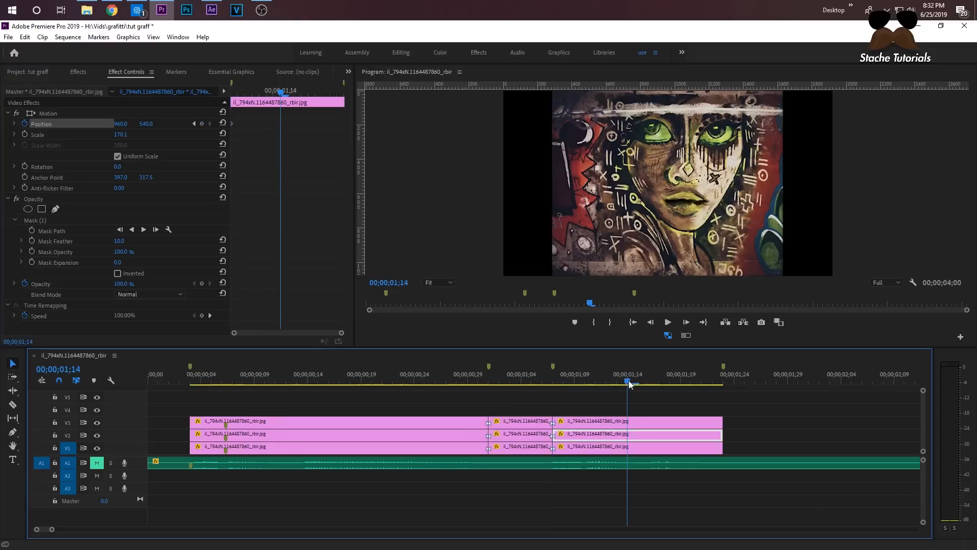
pyautogui.moveTo(152, 127); pyautogui.dragTo(142, 128)
pyautogui.click(722, 386)
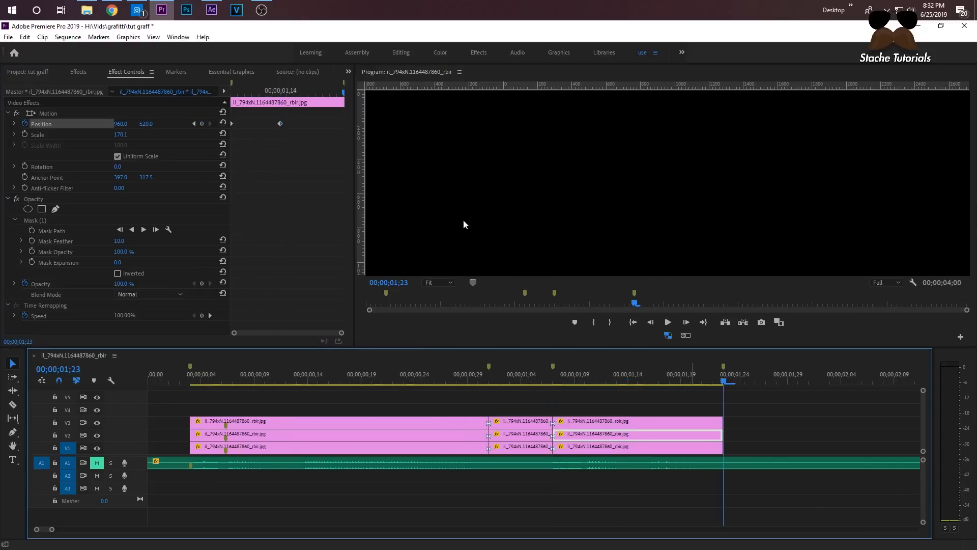
pyautogui.click(223, 123)
# Unmute audio track A1 and play back the lip animation with the voice-over from the sequence start.
pyautogui.moveTo(159, 376); pyautogui.dragTo(147, 375)
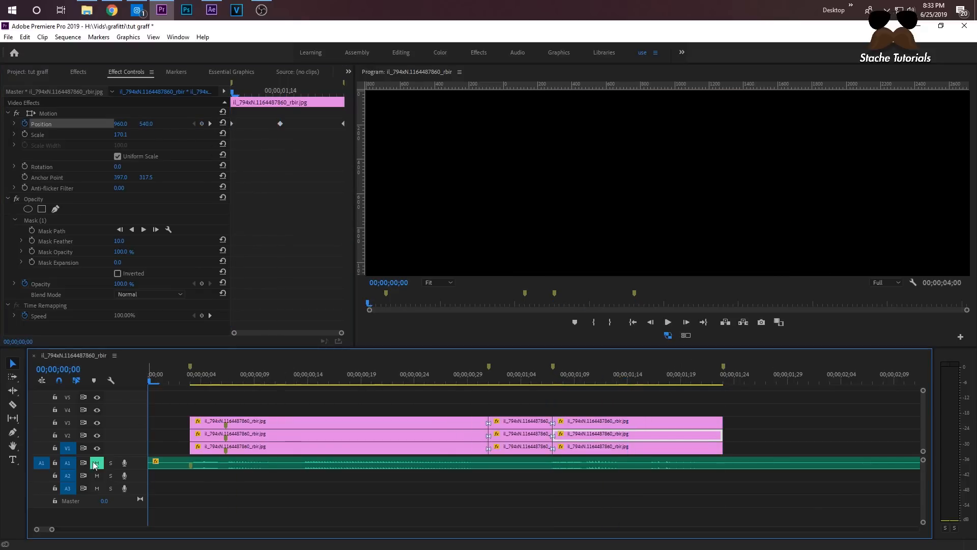
pyautogui.click(96, 464)
pyautogui.press('space')
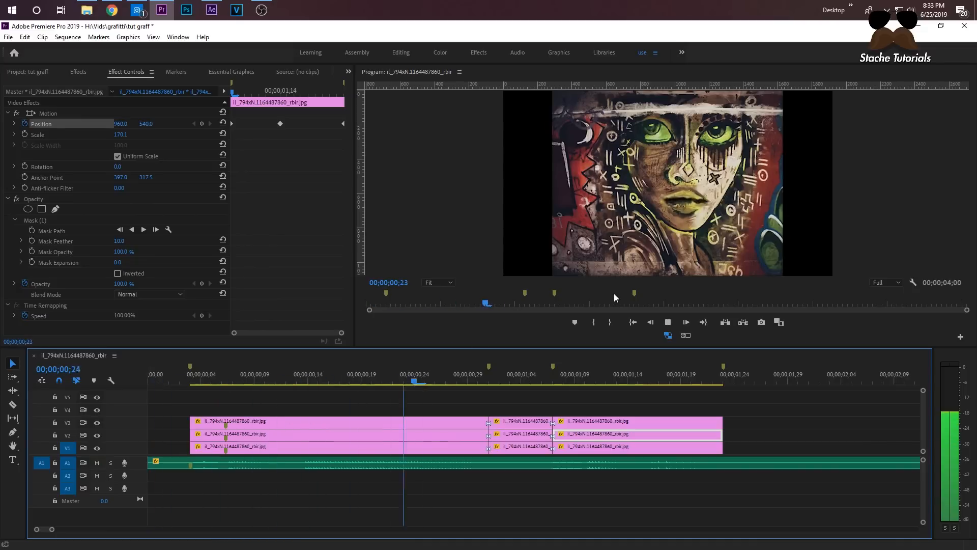
pyautogui.press('space')
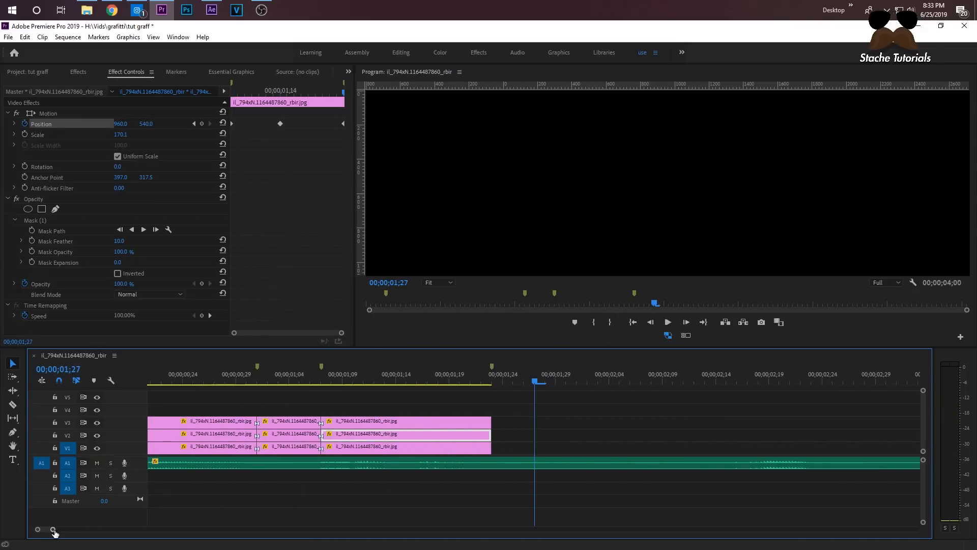
# Smooth the last V3 segment's middle position keyframe at 00;00;01;13 with a Bezier temporal interpolation.
pyautogui.moveTo(52, 529); pyautogui.dragTo(59, 529)
pyautogui.moveTo(467, 373); pyautogui.dragTo(441, 374)
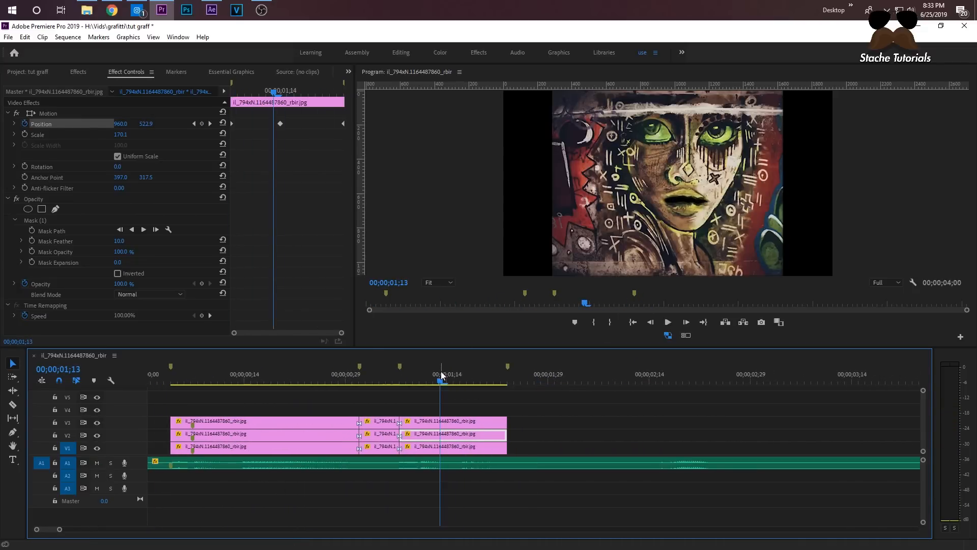
pyautogui.click(465, 422)
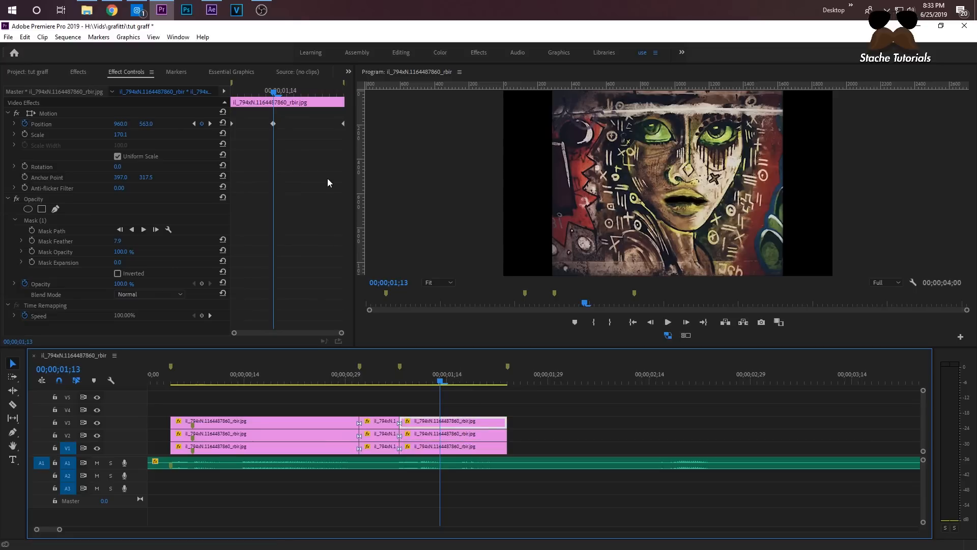
pyautogui.rightClick(273, 123)
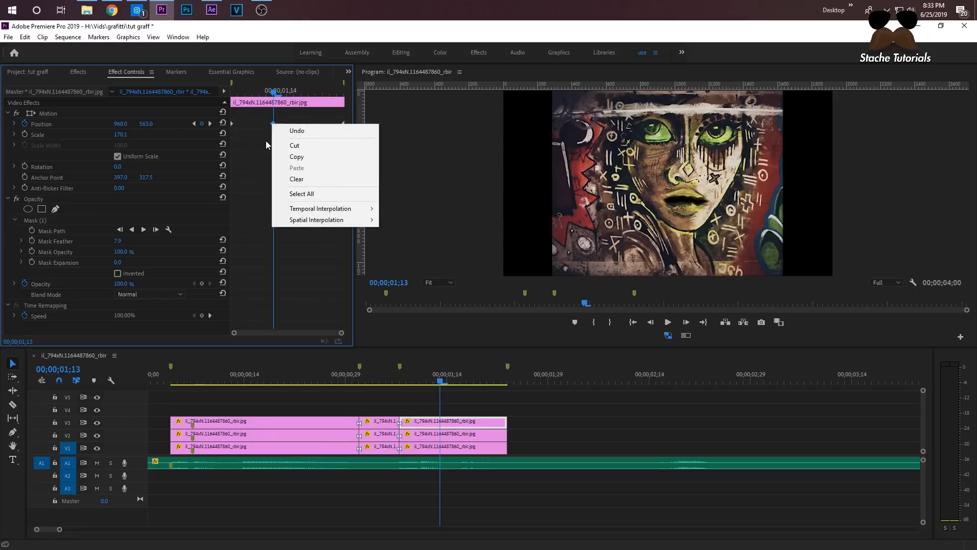
pyautogui.moveTo(312, 213)
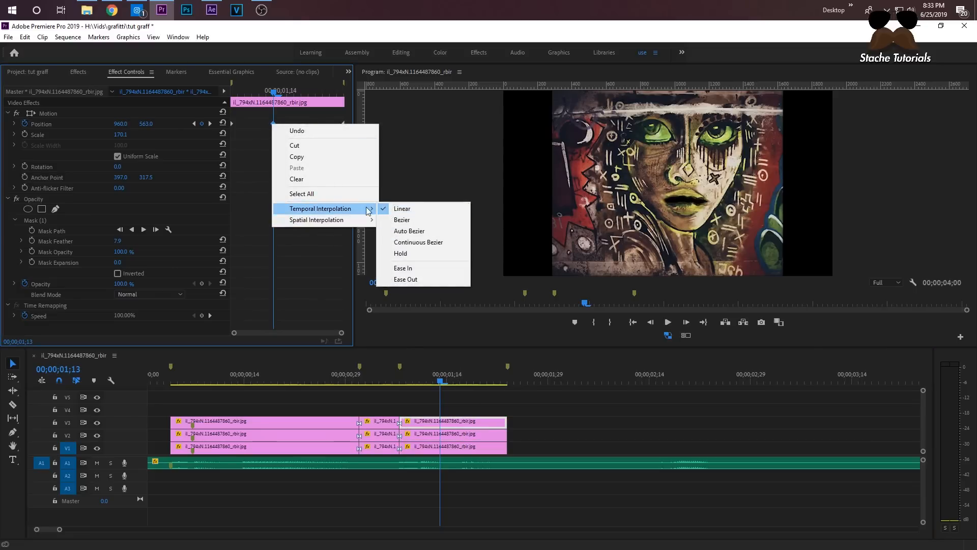
pyautogui.rightClick(275, 123)
pyautogui.rightClick(275, 123)
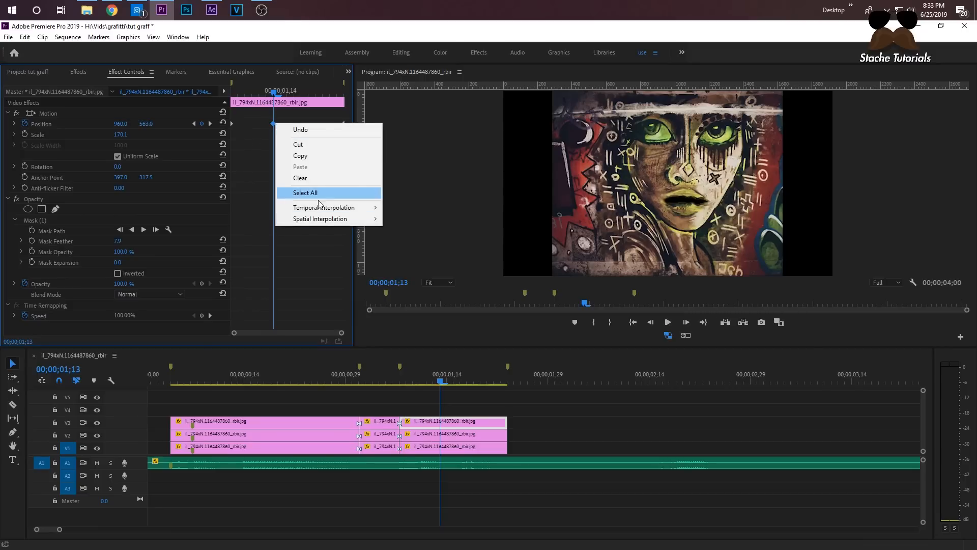
pyautogui.moveTo(326, 219)
pyautogui.moveTo(351, 209)
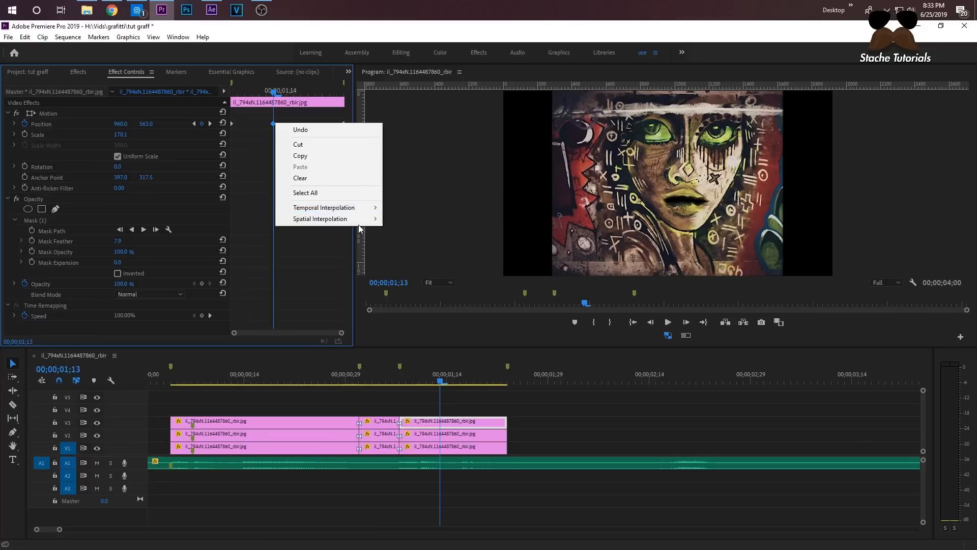
pyautogui.click(421, 232)
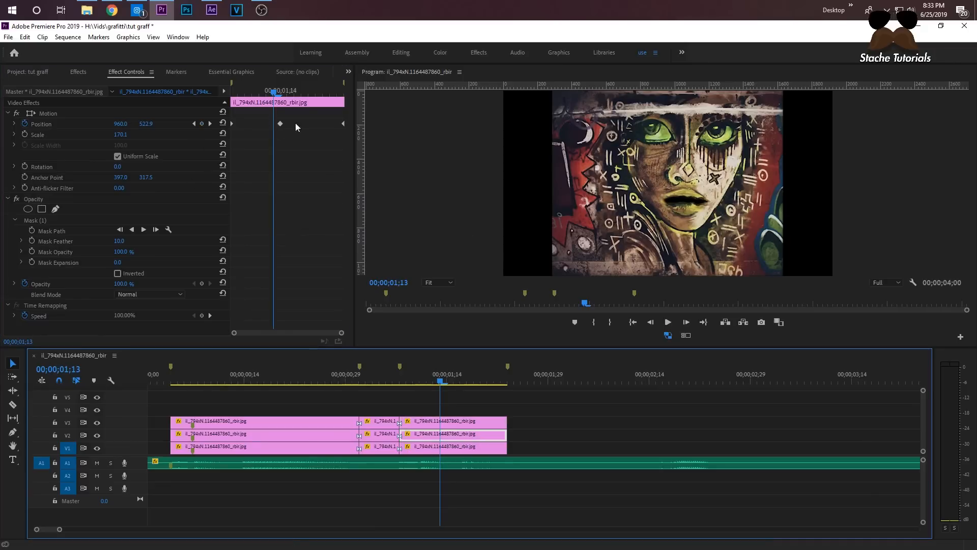
# Apply Continuous Bezier temporal interpolation to the middle position keyframes of the last V2 segment and the first V3 and V2 segments.
pyautogui.rightClick(280, 124)
pyautogui.click(416, 247)
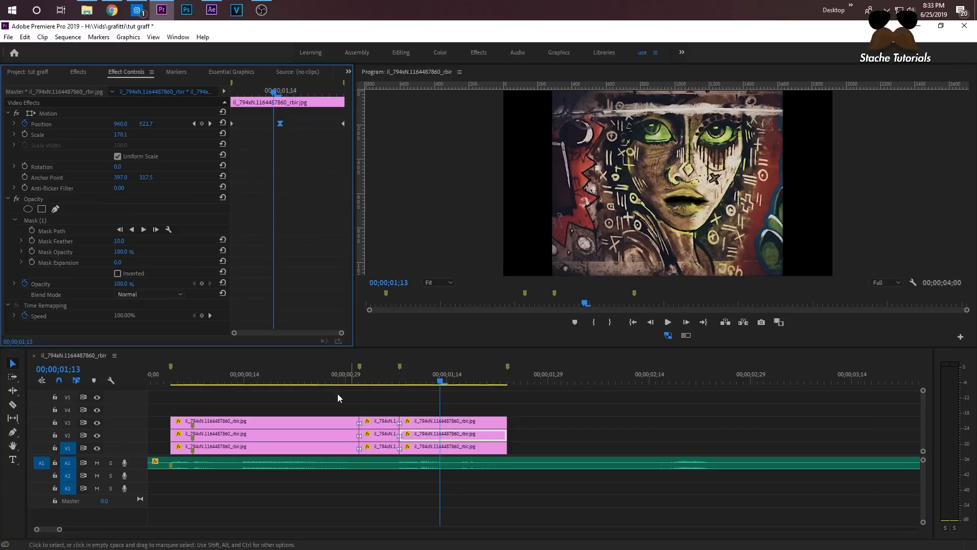
pyautogui.click(245, 422)
pyautogui.rightClick(283, 123)
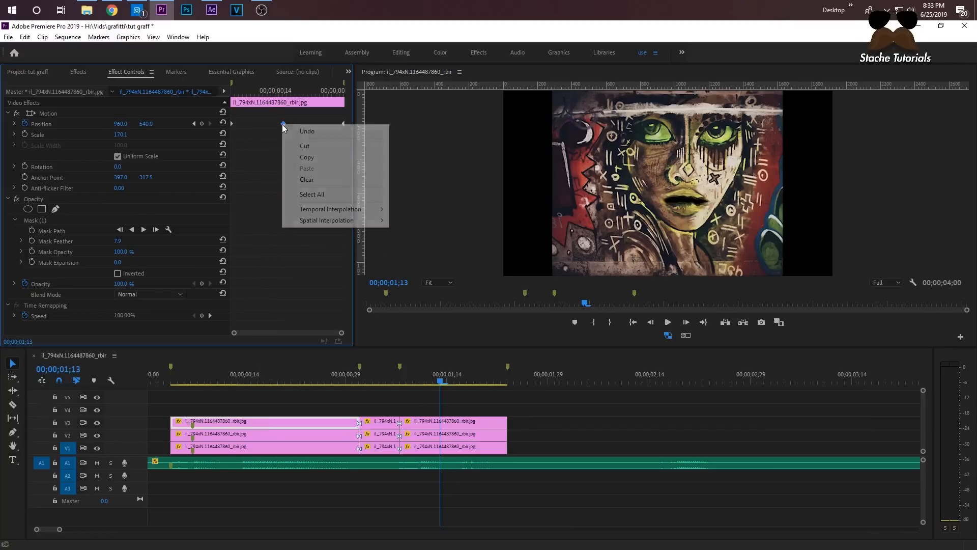
pyautogui.moveTo(316, 213)
pyautogui.click(416, 243)
pyautogui.click(266, 435)
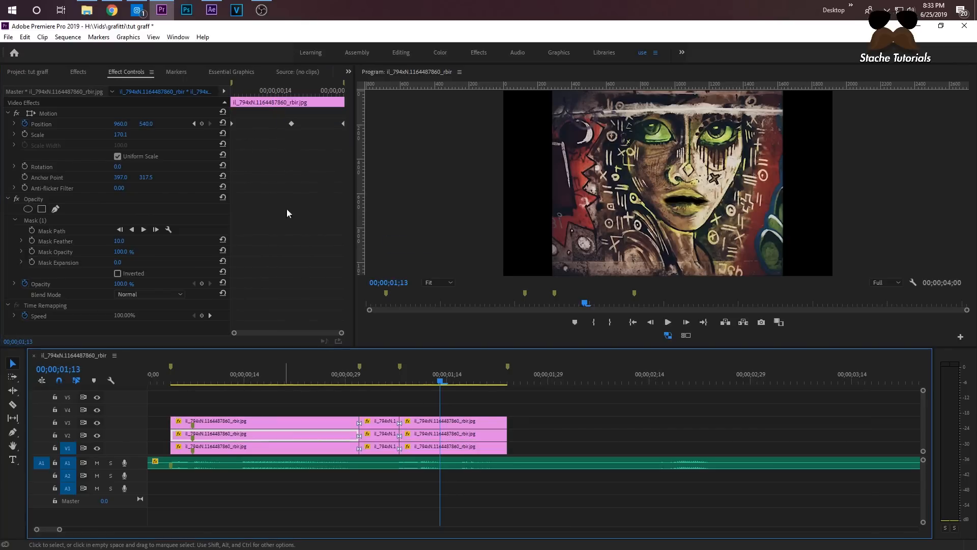
pyautogui.rightClick(290, 123)
pyautogui.click(437, 239)
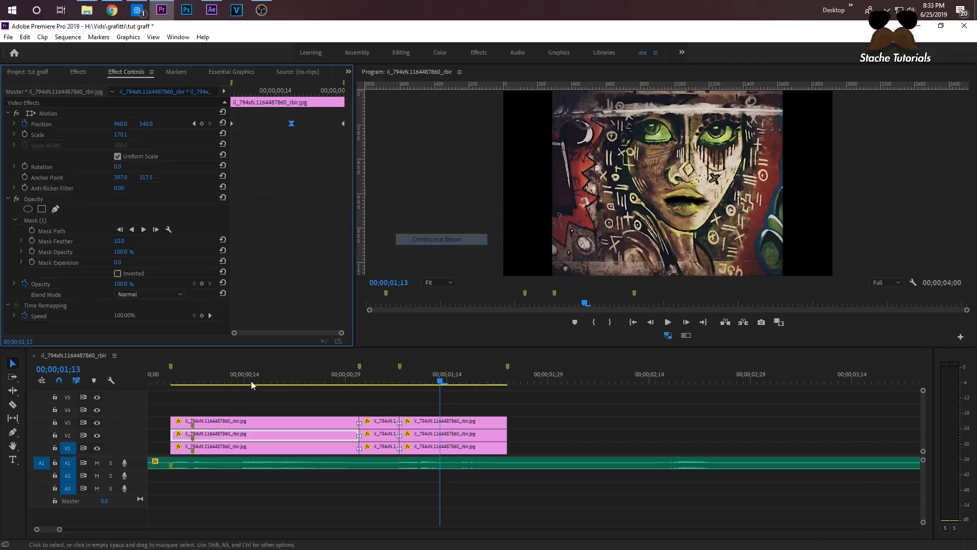
# Play back the smoothed lip animation with the voice-over from the sequence start.
pyautogui.moveTo(183, 379); pyautogui.dragTo(144, 375)
pyautogui.press('space')
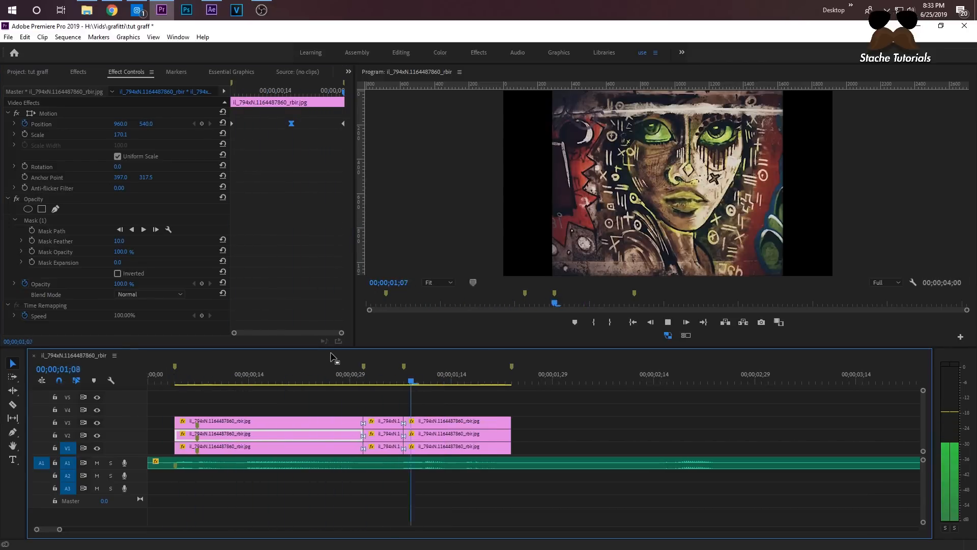
# Stop the playback and scrub the playhead back over the first lip segments.
pyautogui.scroll(-2, 478, 359)
pyautogui.press('space')
pyautogui.moveTo(275, 381); pyautogui.dragTo(228, 384)
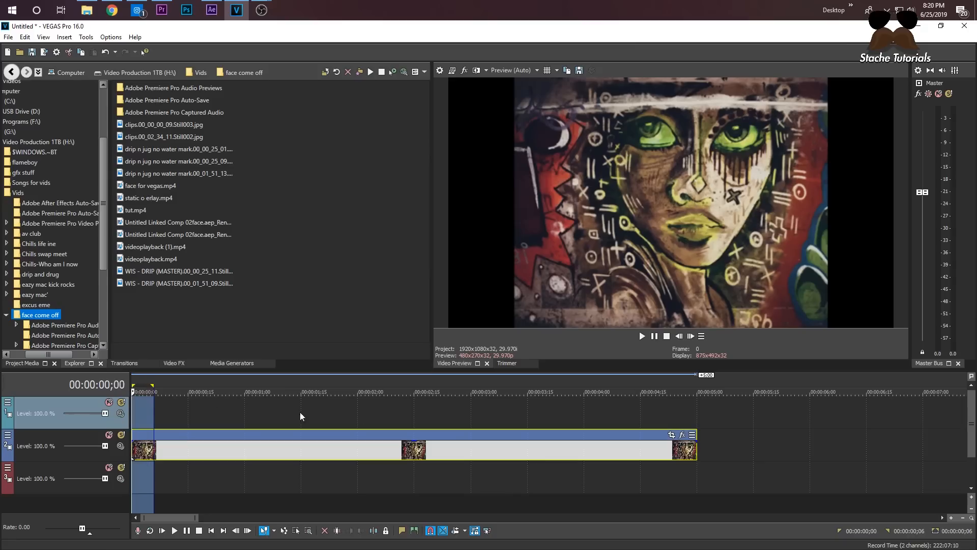
# Switch to the VEGAS Pro project and move the face image event from track 2 down to track 3.
pyautogui.click(222, 451)
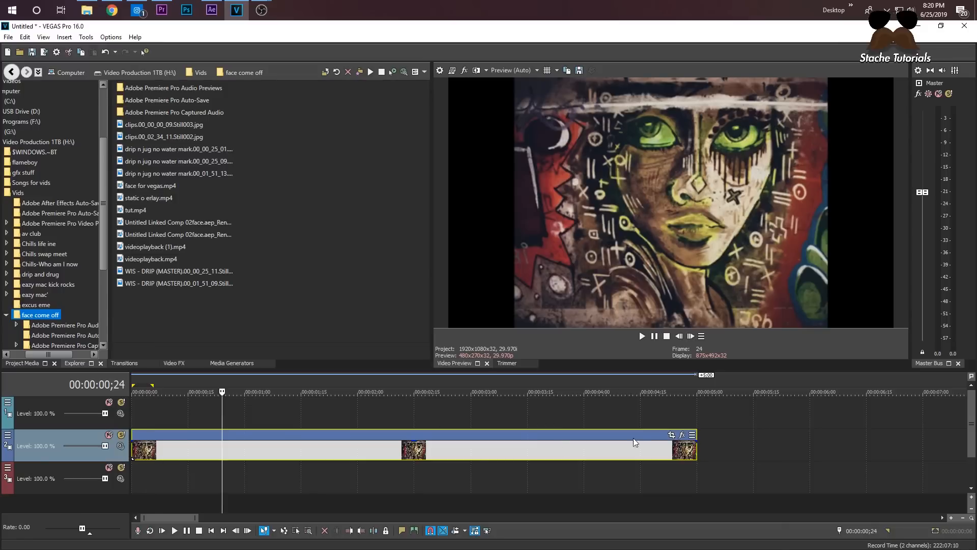
pyautogui.rightClick(199, 416)
pyautogui.click(170, 456)
pyautogui.moveTo(179, 442); pyautogui.dragTo(179, 484)
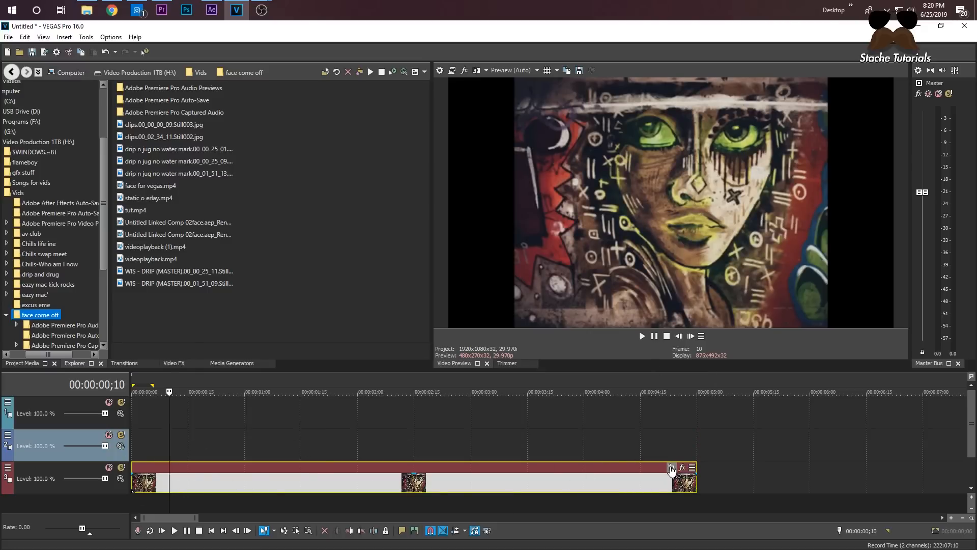
# Enable a mask in the track 3 event's Pan/Crop and draw a closed path around both lips at 00;00;00;10.
pyautogui.click(671, 467)
pyautogui.click(22, 459)
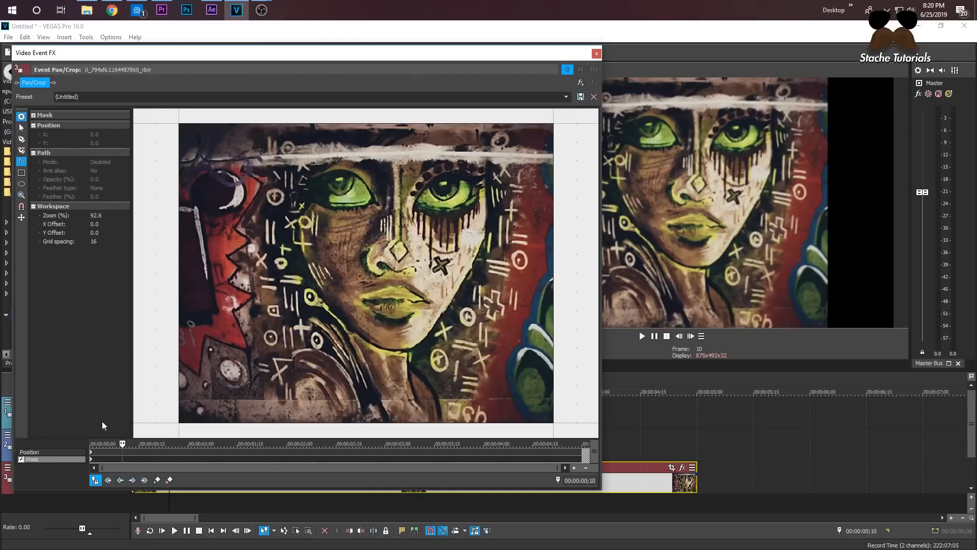
pyautogui.click(21, 139)
pyautogui.click(361, 297)
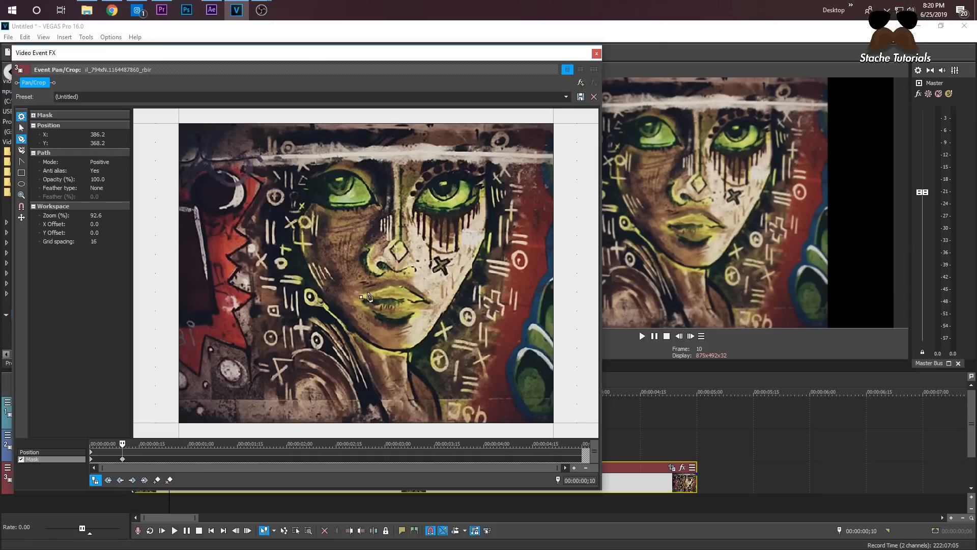
pyautogui.click(401, 288)
pyautogui.click(414, 313)
pyautogui.click(371, 313)
pyautogui.click(361, 298)
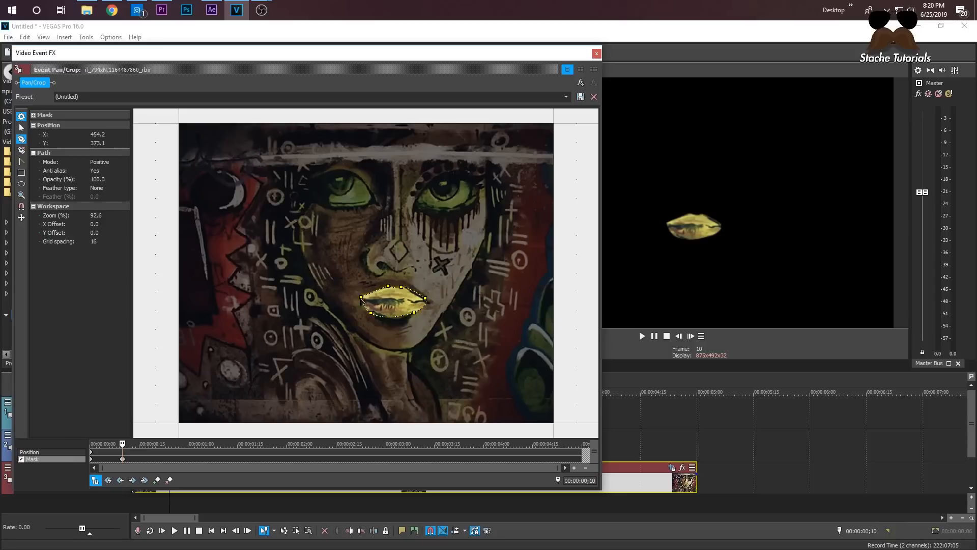
# Set the lip mask's mode to Negative to cut the mouth out of the track 3 image.
pyautogui.click(103, 162)
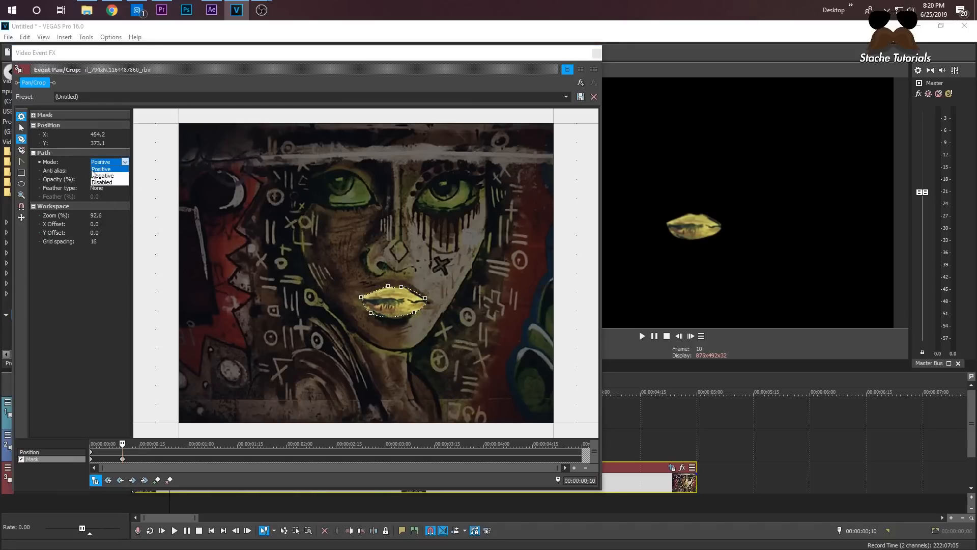
pyautogui.click(114, 175)
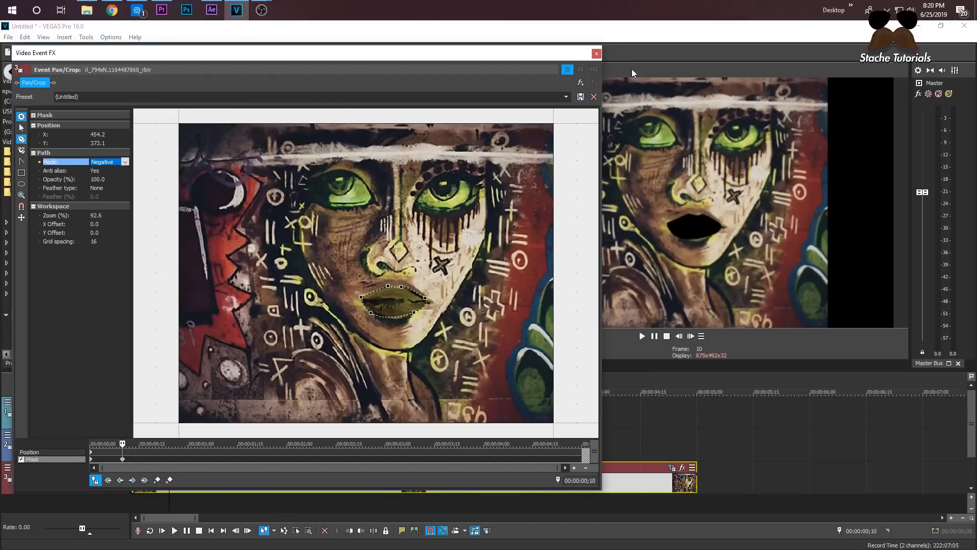
pyautogui.click(597, 53)
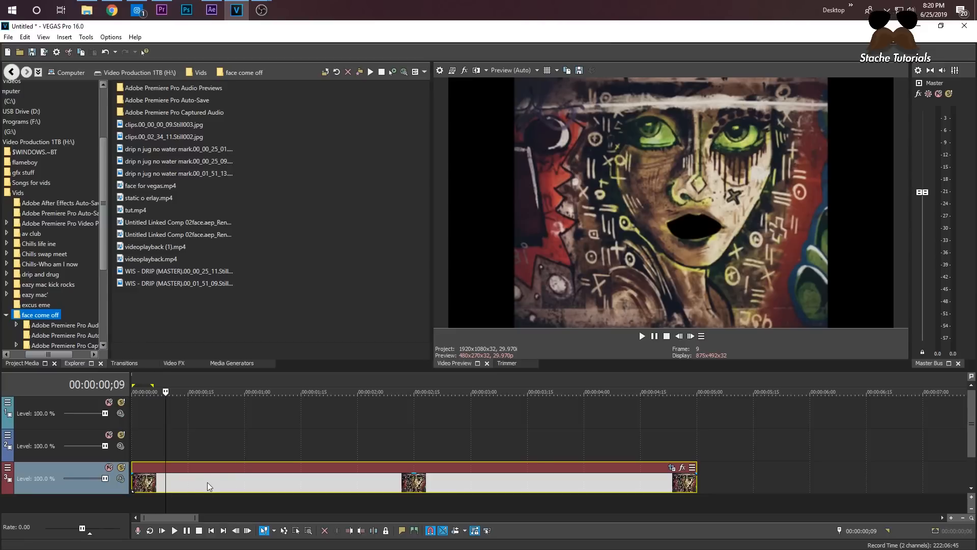
# Duplicate the masked event onto track 2 and open the copy's Pan/Crop mask at the 00;00;00;10 keyframe.
pyautogui.moveTo(207, 482); pyautogui.dragTo(205, 454)
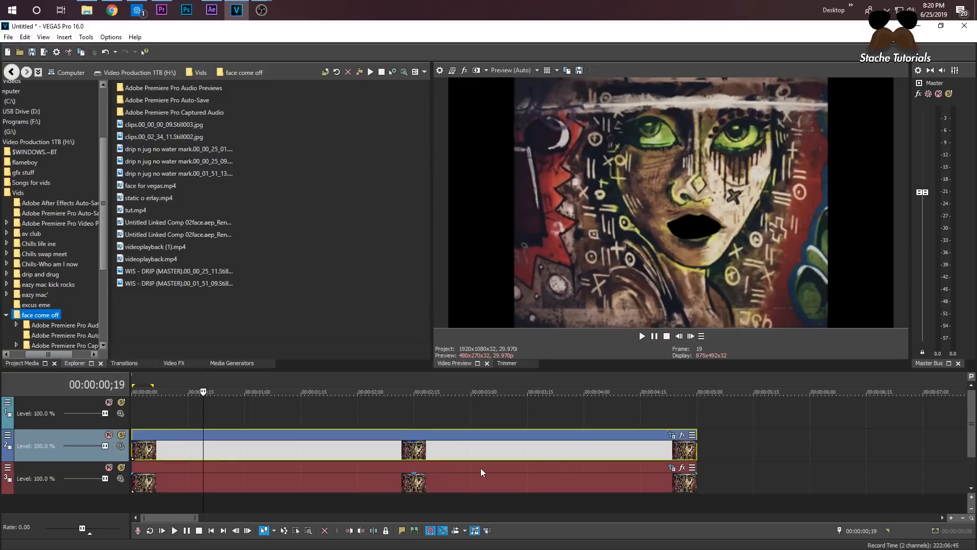
pyautogui.click(673, 435)
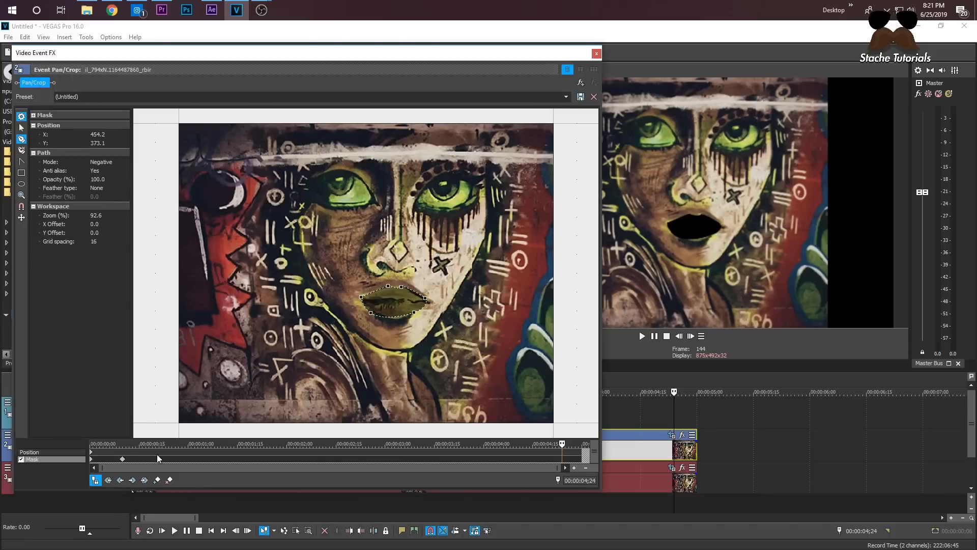
pyautogui.click(123, 459)
pyautogui.click(93, 462)
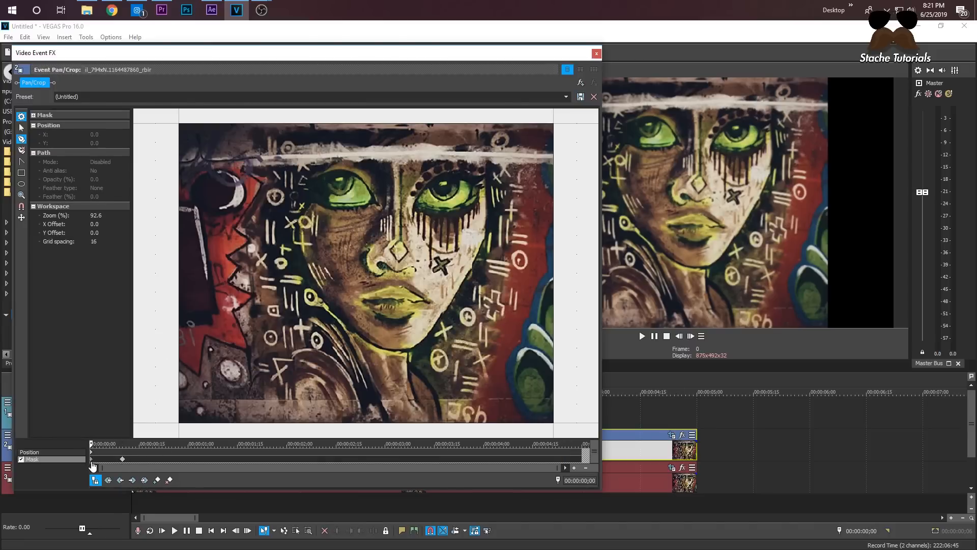
pyautogui.click(122, 460)
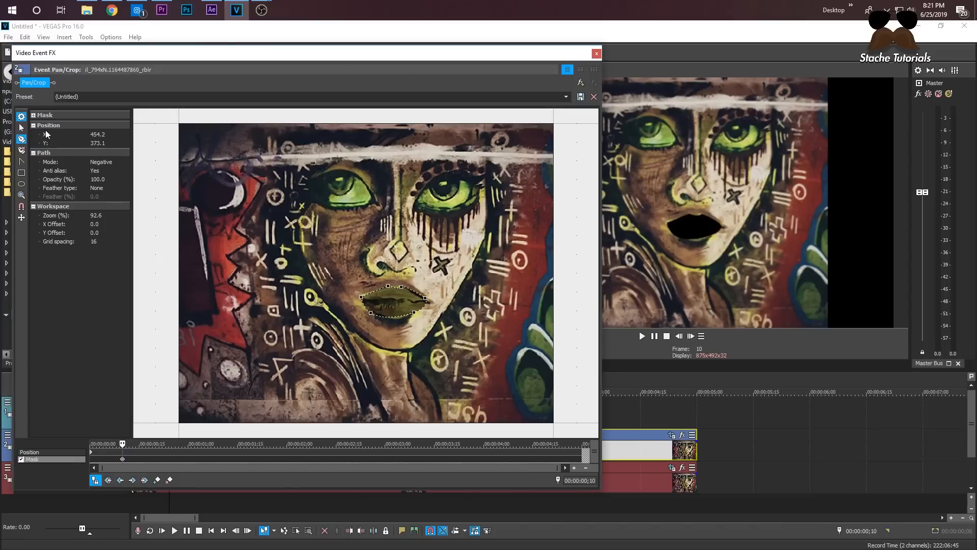
# Move the track 2 mask's lower anchor points up to the line between the lips, enclosing only the upper lip.
pyautogui.click(22, 128)
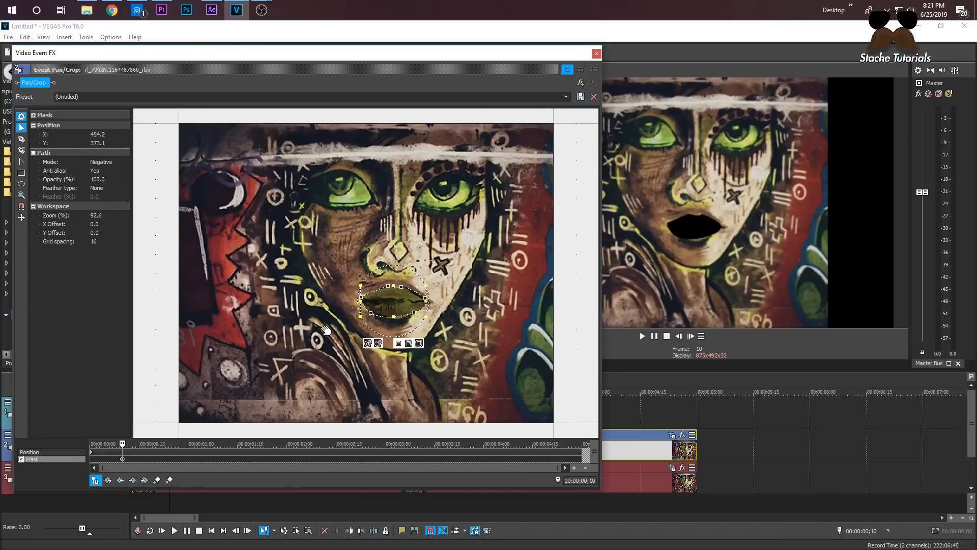
pyautogui.click(371, 312)
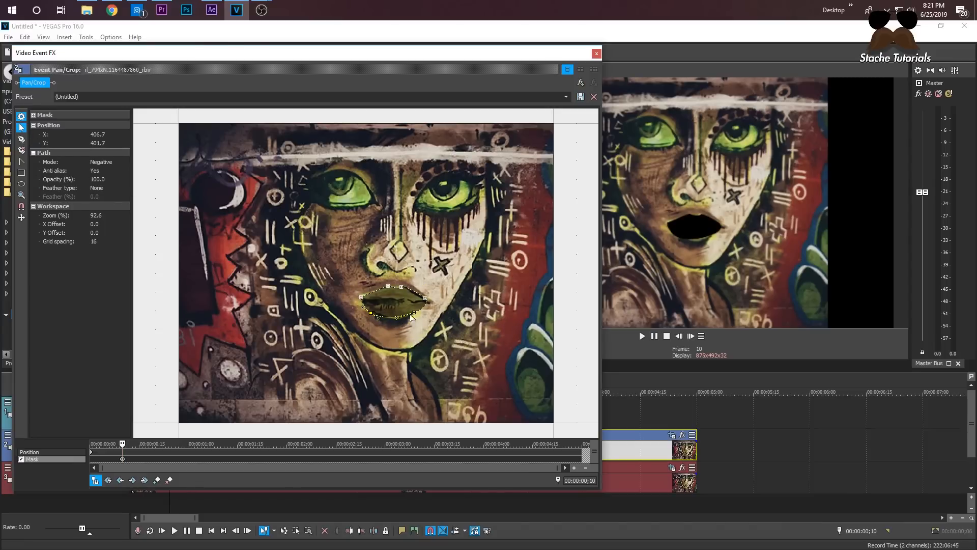
pyautogui.keyDown('ctrl'); pyautogui.click(415, 313); pyautogui.keyUp('ctrl')
pyautogui.moveTo(413, 313); pyautogui.dragTo(370, 305)
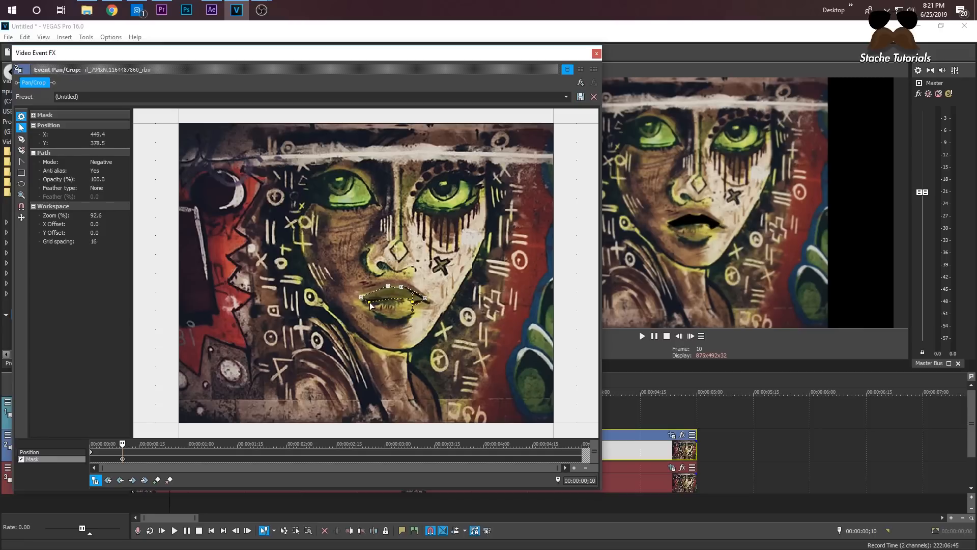
pyautogui.click(412, 303)
pyautogui.moveTo(411, 304); pyautogui.dragTo(422, 304)
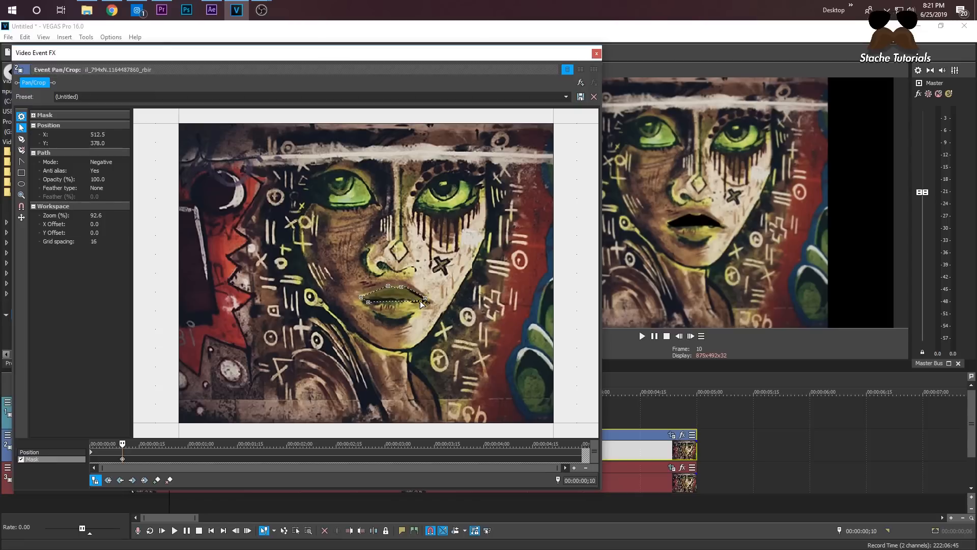
pyautogui.click(368, 301)
pyautogui.moveTo(368, 299); pyautogui.dragTo(369, 303)
pyautogui.click(597, 54)
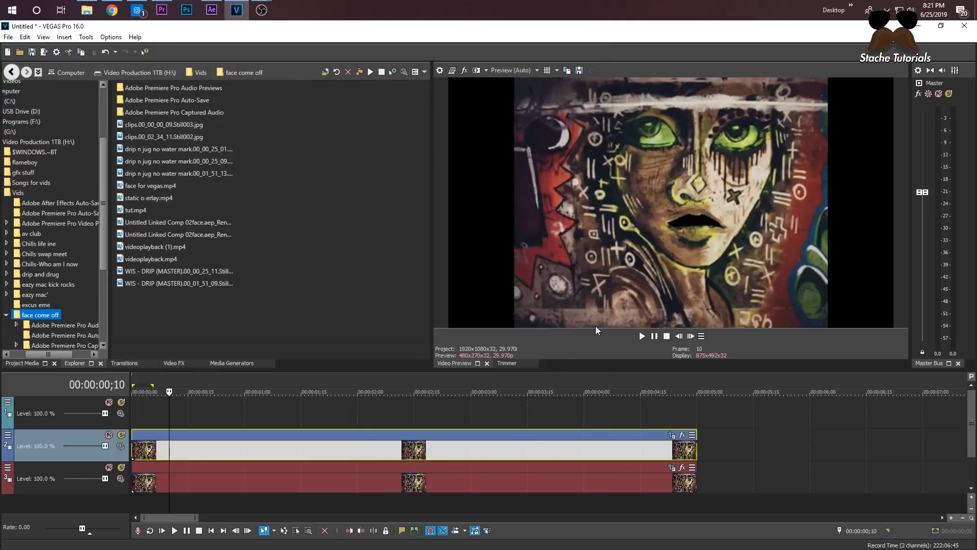
# Set the track 2 event's mask mode to Positive to isolate the upper lip.
pyautogui.click(672, 434)
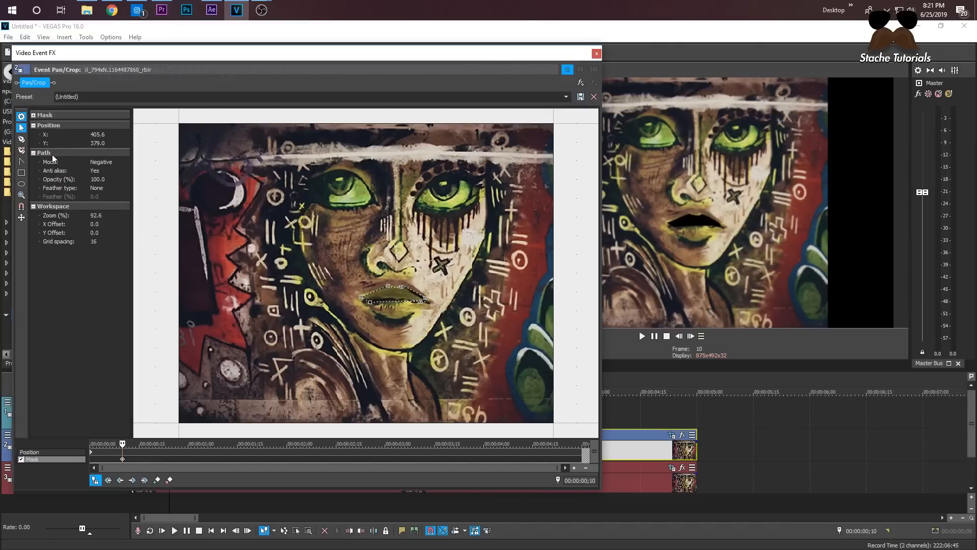
pyautogui.click(101, 162)
pyautogui.click(110, 162)
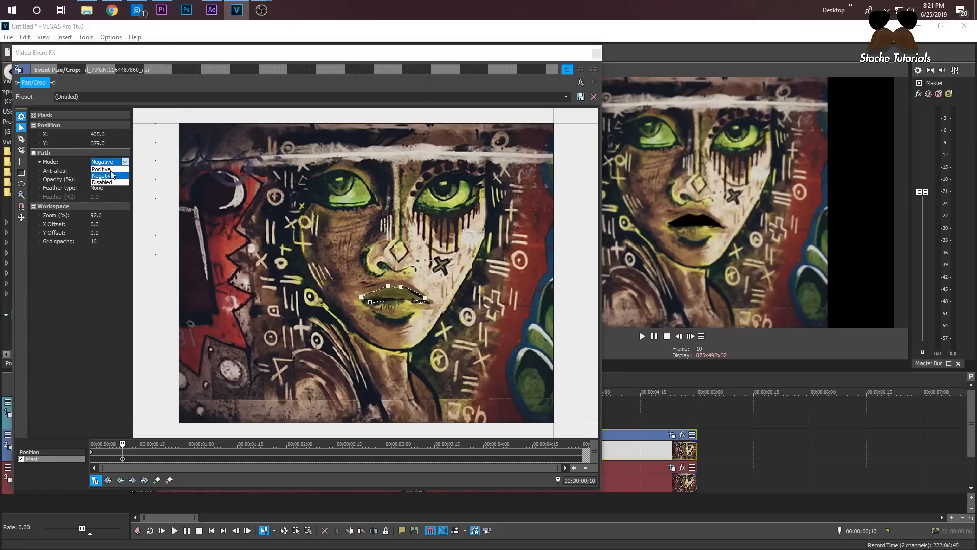
pyautogui.click(102, 169)
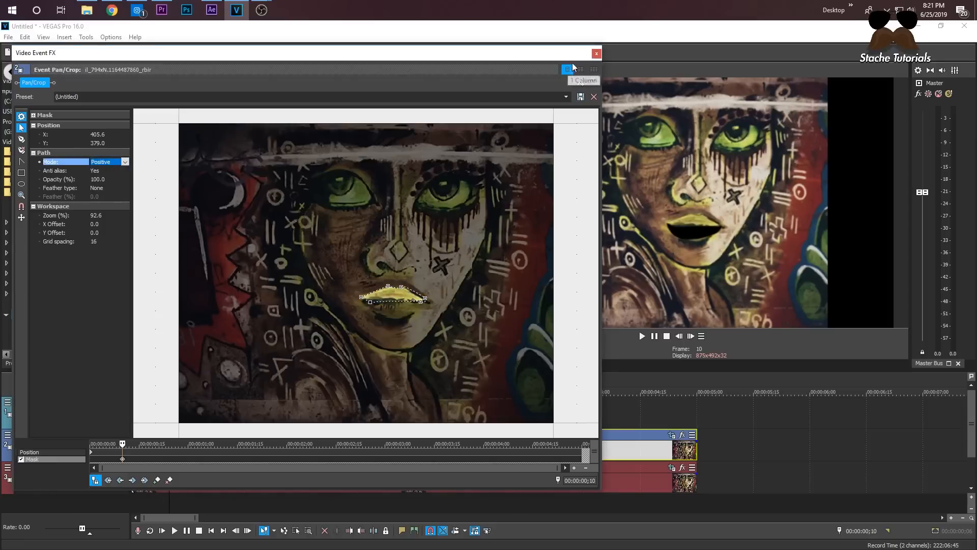
pyautogui.click(596, 54)
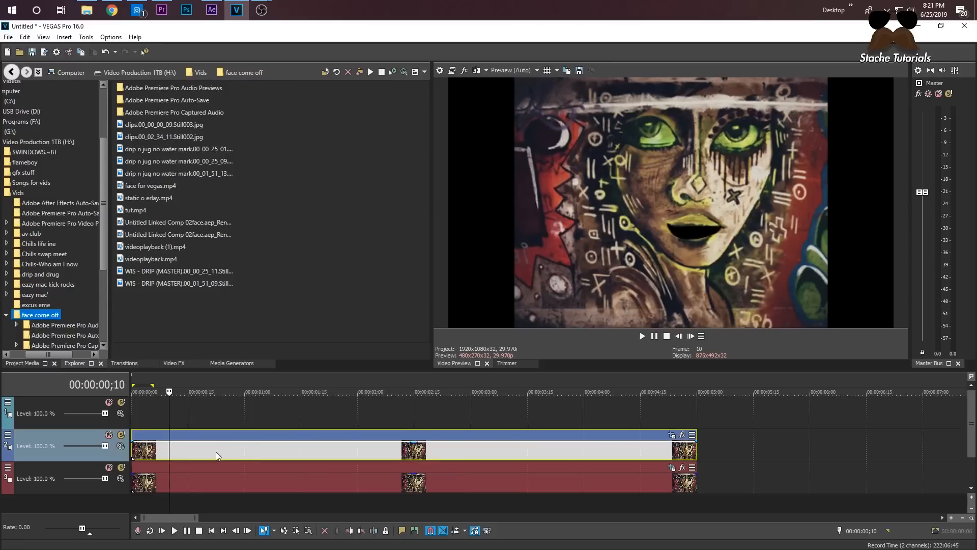
# Duplicate the upper-lip event onto track 1 and move its mask's upper anchor points down around the lower lip.
pyautogui.moveTo(206, 454); pyautogui.dragTo(198, 413)
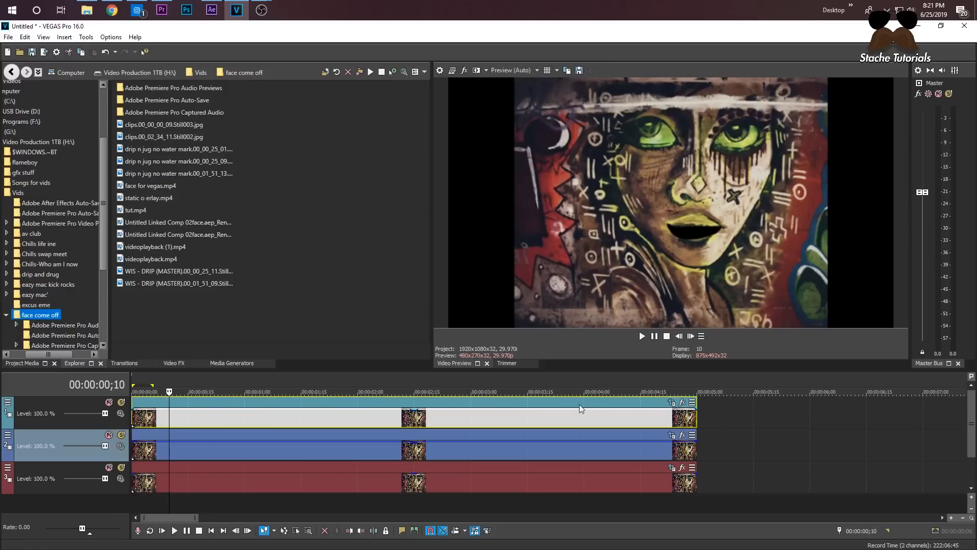
pyautogui.click(672, 402)
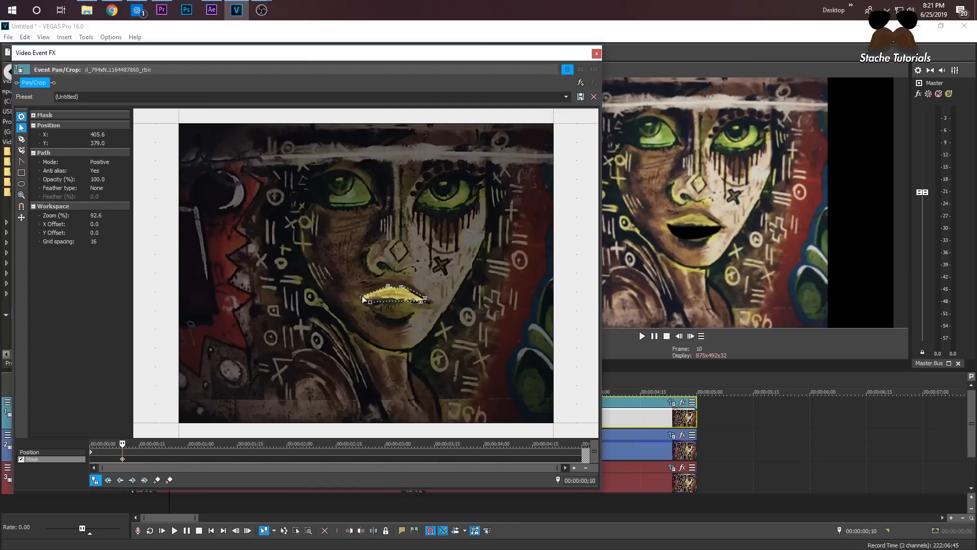
pyautogui.click(388, 286)
pyautogui.click(361, 297)
pyautogui.moveTo(390, 287); pyautogui.dragTo(364, 304)
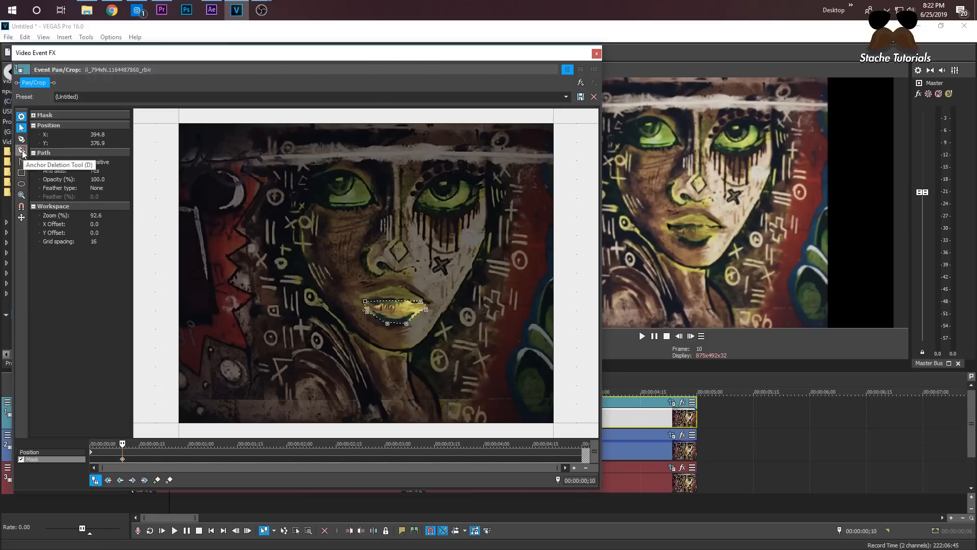
# Add three anchor points along the bottom edge of the track 1 lower-lip mask.
pyautogui.click(22, 139)
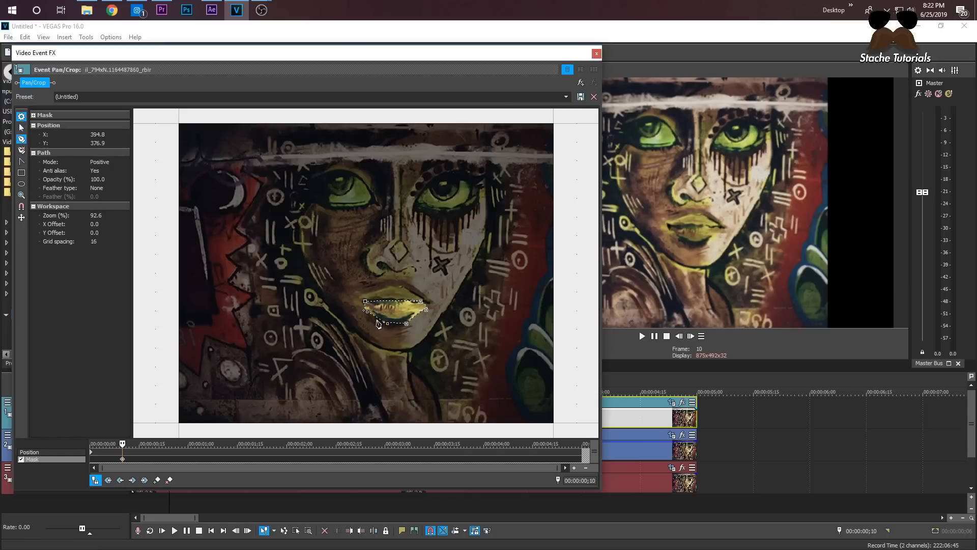
pyautogui.click(377, 318)
pyautogui.click(396, 323)
pyautogui.click(417, 314)
pyautogui.click(596, 54)
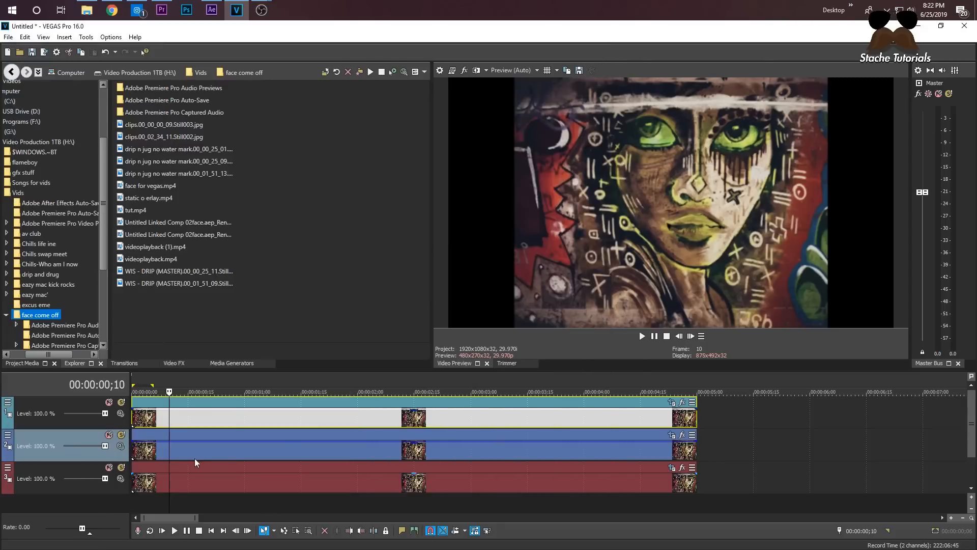
# Record a voice-over take on a new audio track from 00;00;00;14, keeping the default recorded files folder.
pyautogui.scroll(-3, 194, 458)
pyautogui.scroll(1, 163, 508)
pyautogui.moveTo(219, 391); pyautogui.dragTo(132, 393)
pyautogui.moveTo(143, 508); pyautogui.dragTo(131, 505)
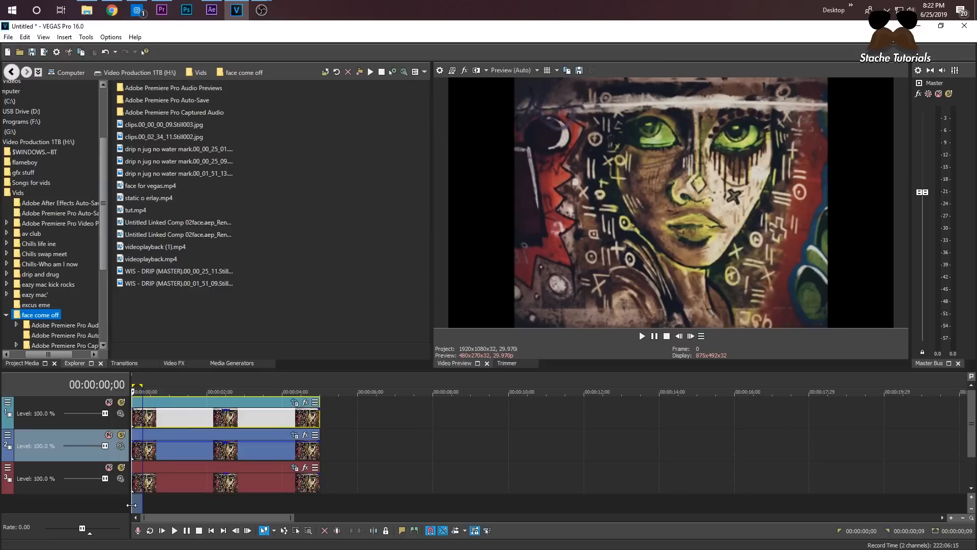
pyautogui.click(149, 503)
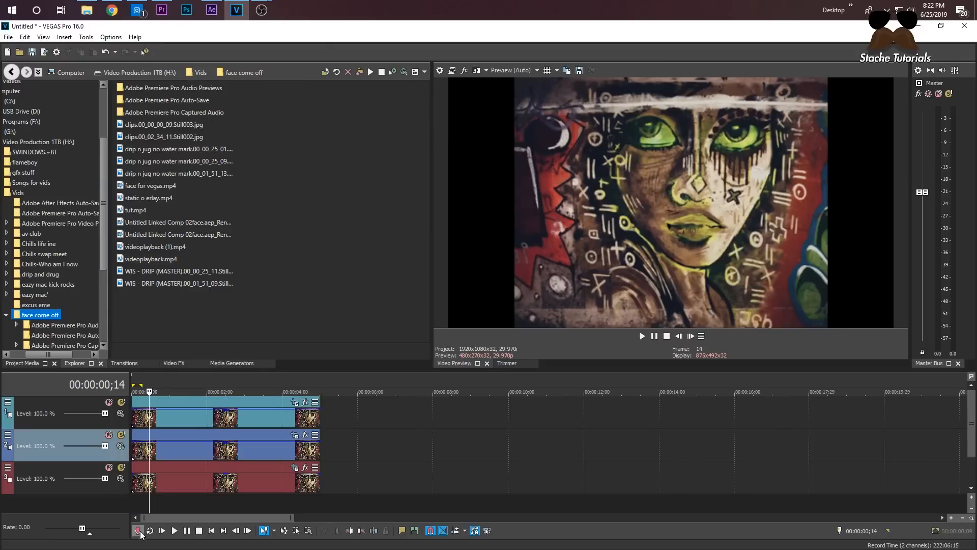
pyautogui.click(139, 531)
pyautogui.click(585, 378)
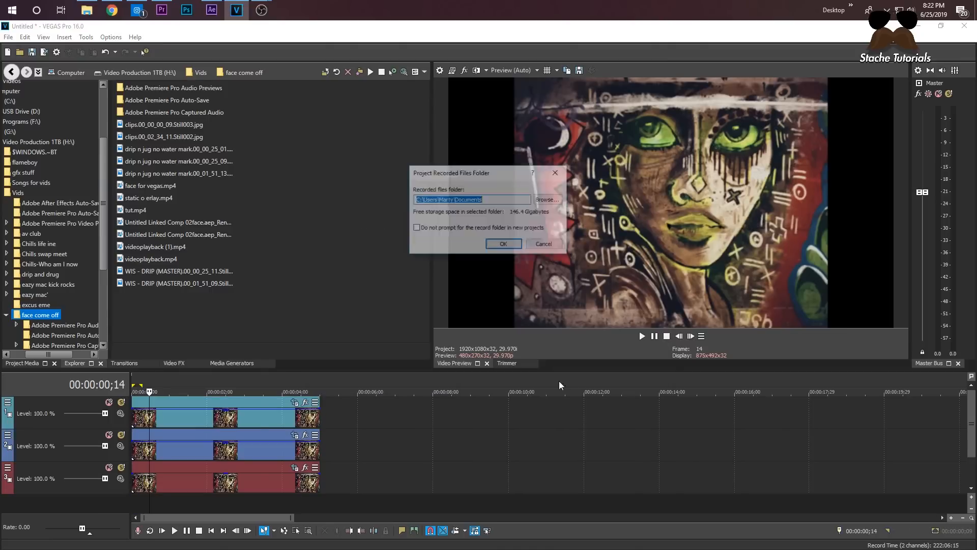
pyautogui.click(504, 247)
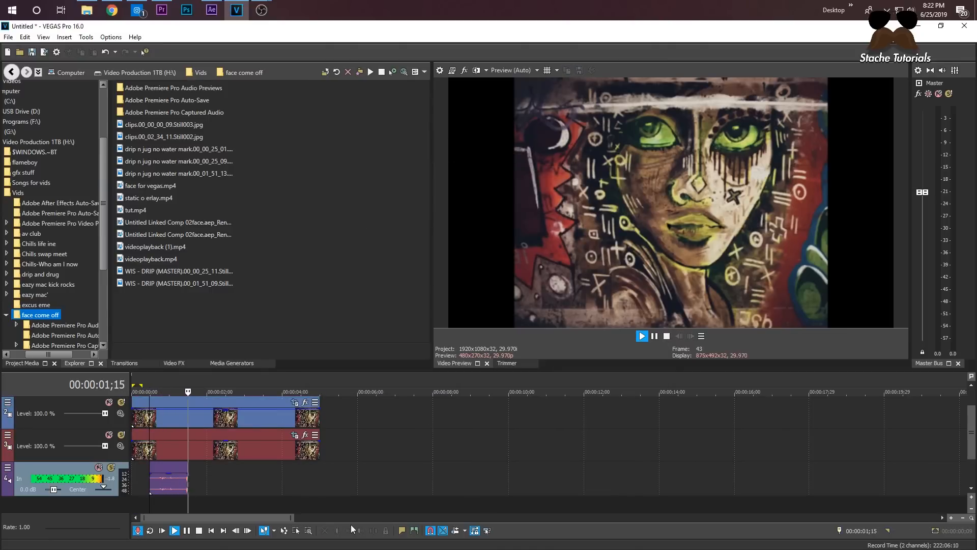
pyautogui.click(143, 531)
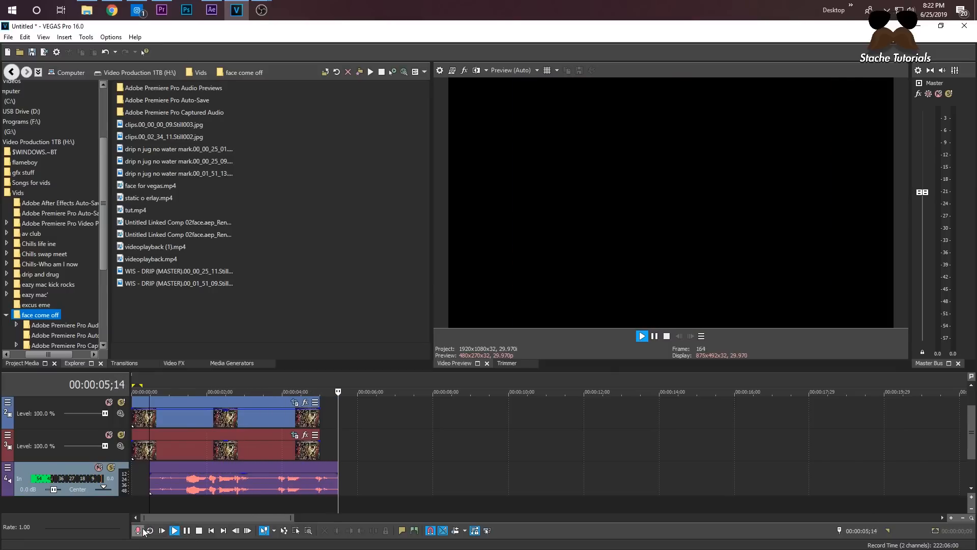
pyautogui.click(550, 268)
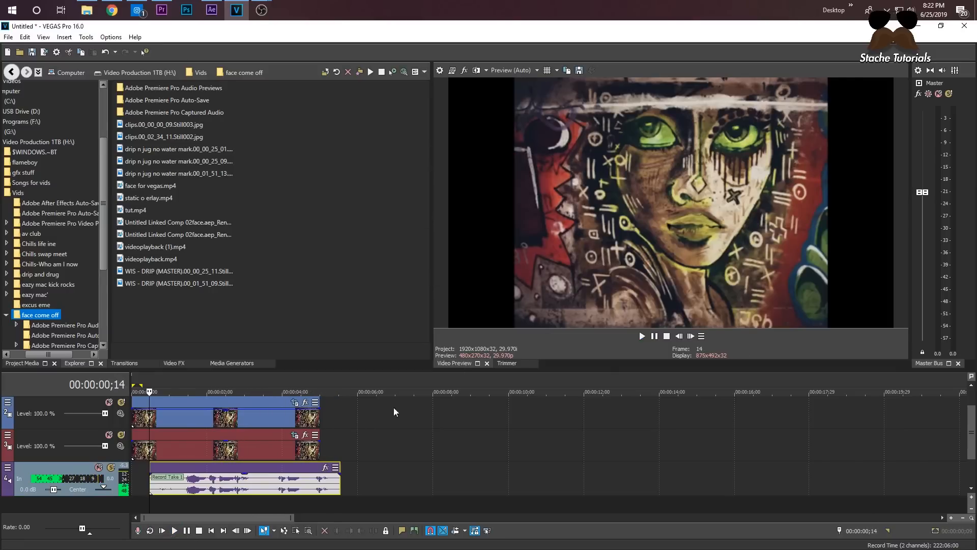
# Trim the recorded voice-over, move it to the timeline start, and place the cursor on it at 00;00;00;06.
pyautogui.moveTo(151, 486)
pyautogui.mouseDown()
pyautogui.moveTo(292, 489)
pyautogui.moveTo(152, 488)
pyautogui.mouseUp()
pyautogui.click(140, 488)
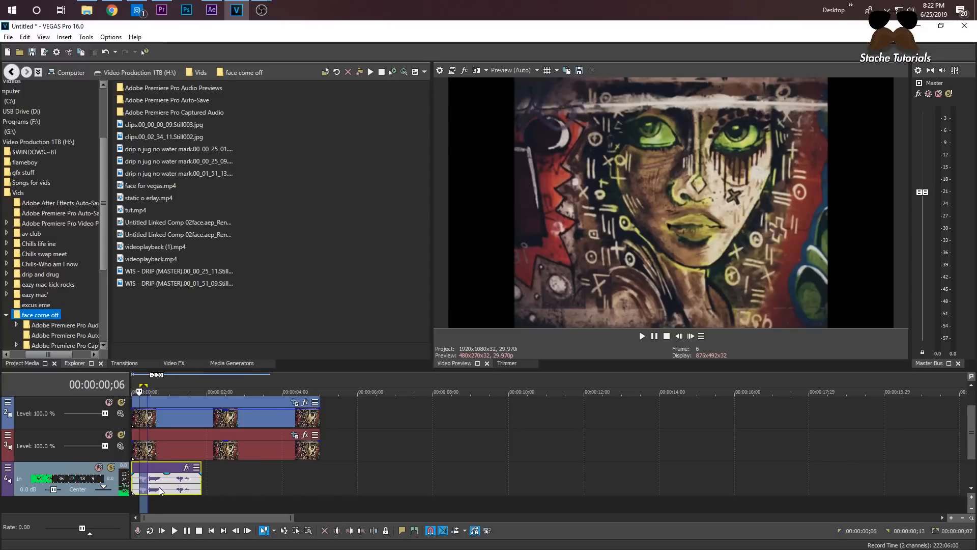
pyautogui.click(159, 487)
pyautogui.click(139, 484)
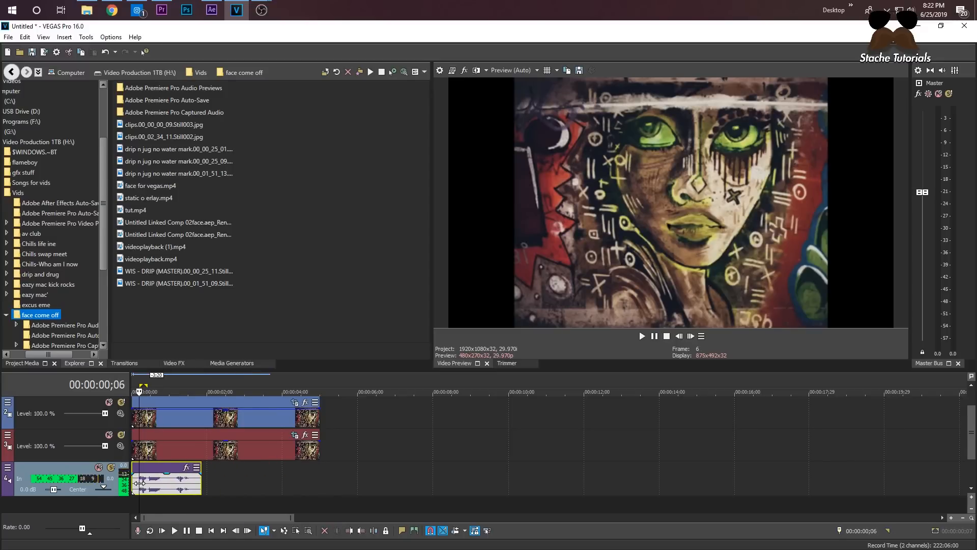
# Add four timeline markers on the voice-over's syllables at 00;00;00;06, 00;00;00;24, 00;00;01;06 and 00;00;01;16.
pyautogui.press('m')
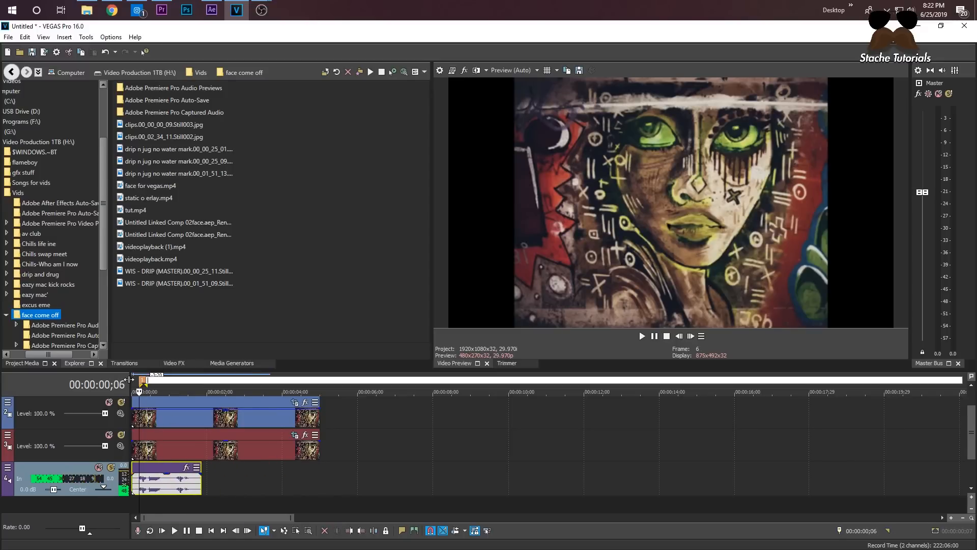
pyautogui.click(160, 478)
pyautogui.press('m')
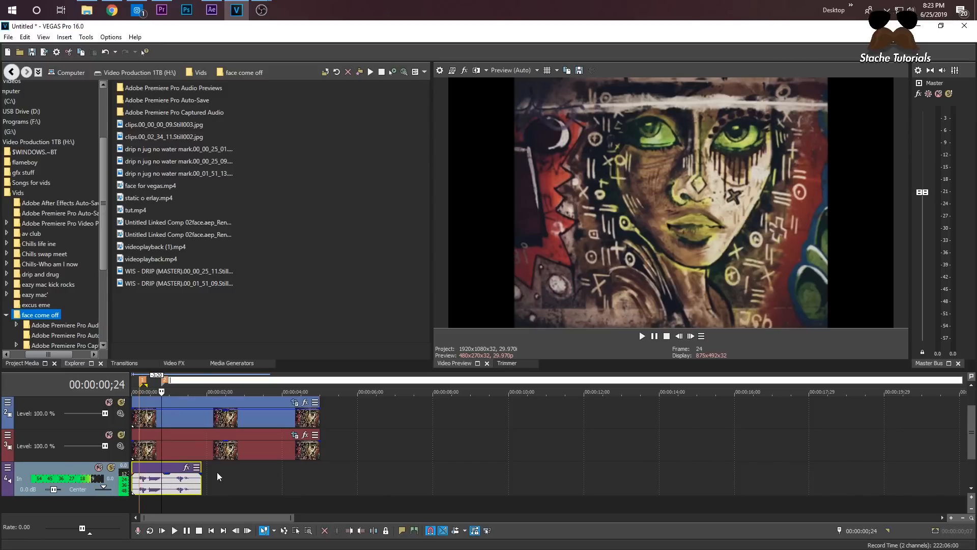
pyautogui.click(177, 478)
pyautogui.press('m')
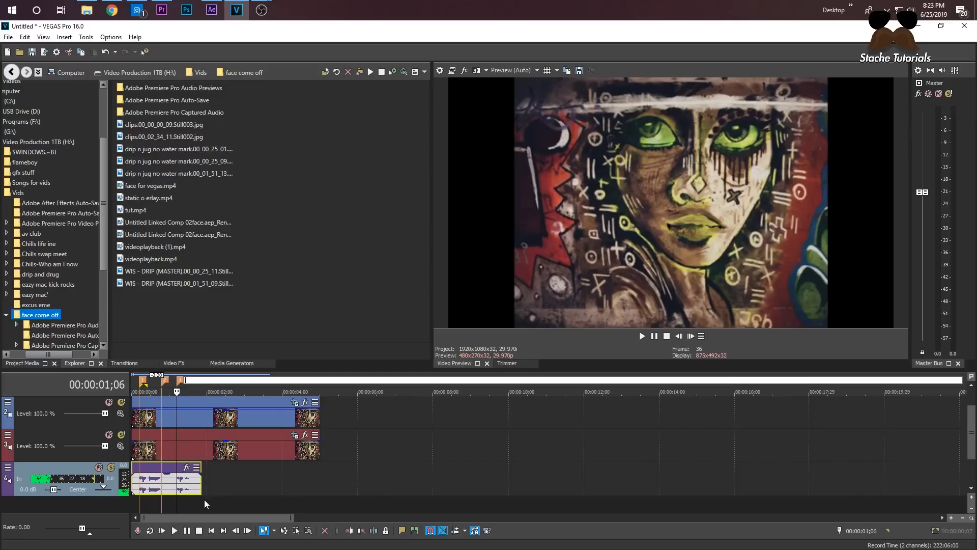
pyautogui.click(190, 478)
pyautogui.press('m')
pyautogui.click(228, 490)
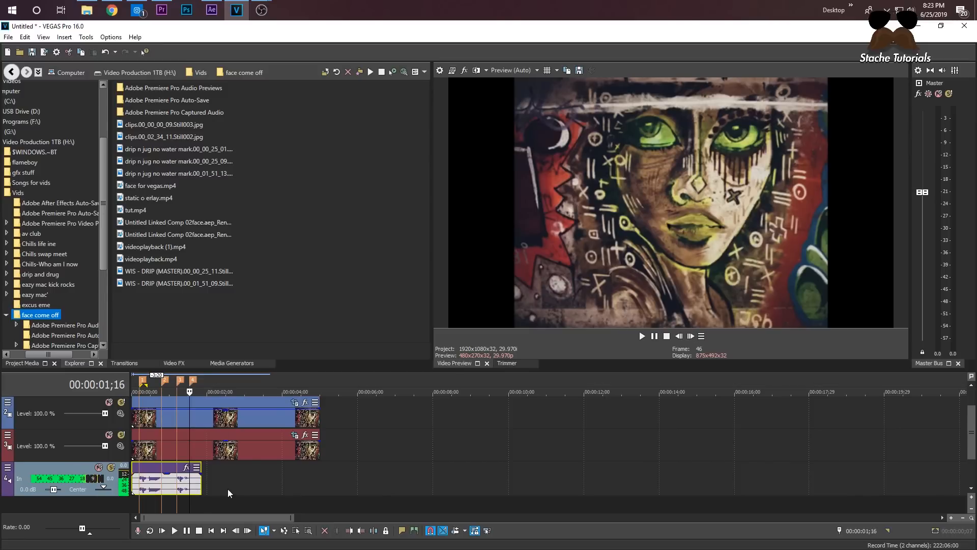
# Split the events on video tracks 1, 2 and 3 at the first marker, 00;00;00;06.
pyautogui.click(180, 381)
pyautogui.click(143, 381)
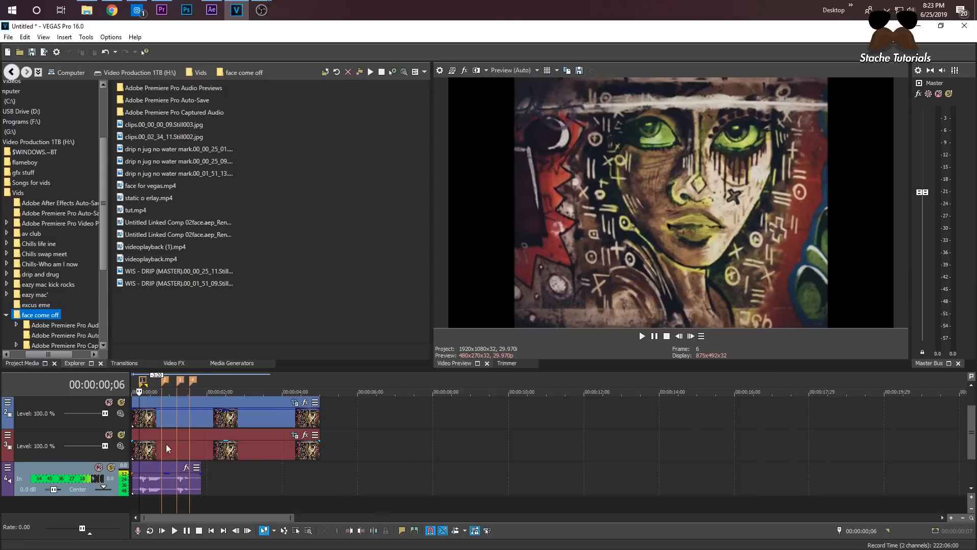
pyautogui.scroll(3, 332, 442)
pyautogui.scroll(-1, 303, 451)
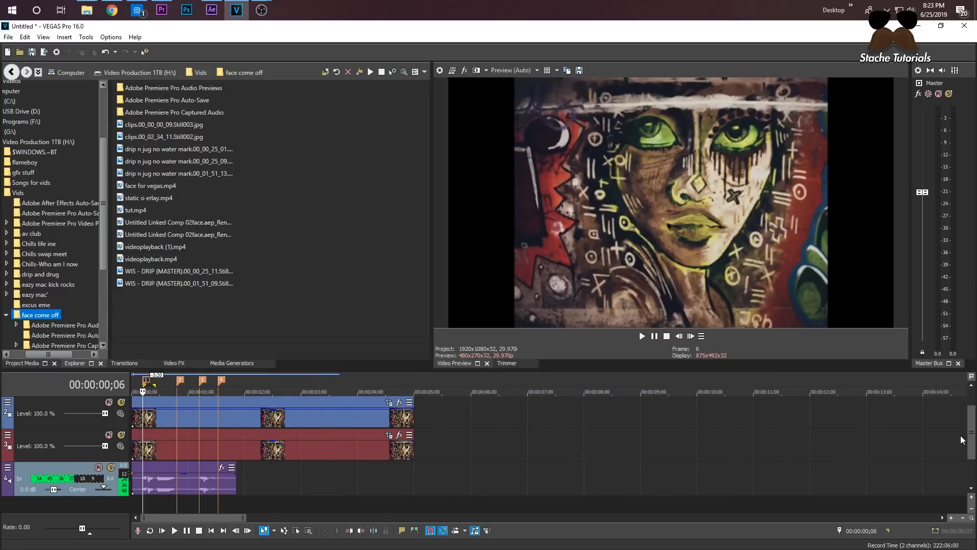
pyautogui.moveTo(972, 437); pyautogui.dragTo(973, 411)
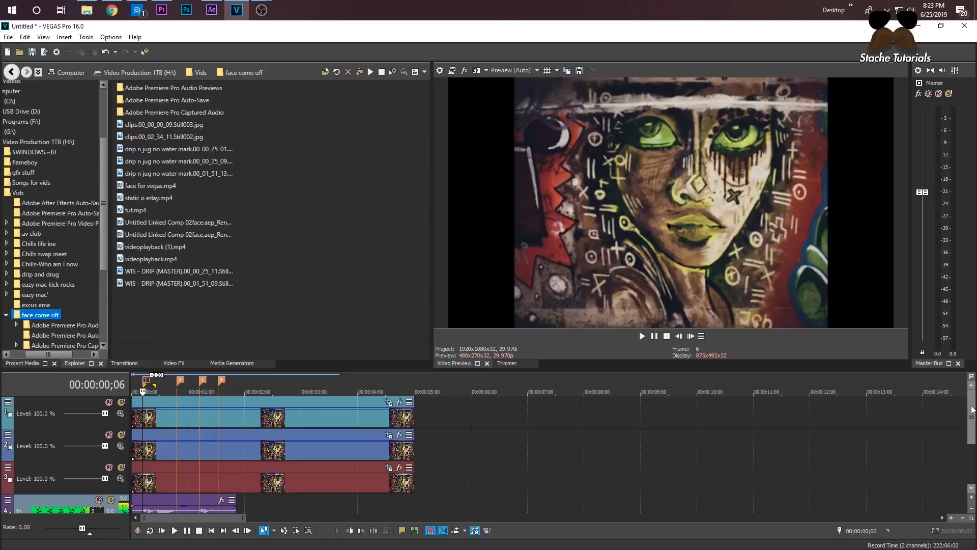
pyautogui.click(148, 420)
pyautogui.click(144, 419)
pyautogui.press('s')
pyautogui.click(146, 451)
pyautogui.press('s')
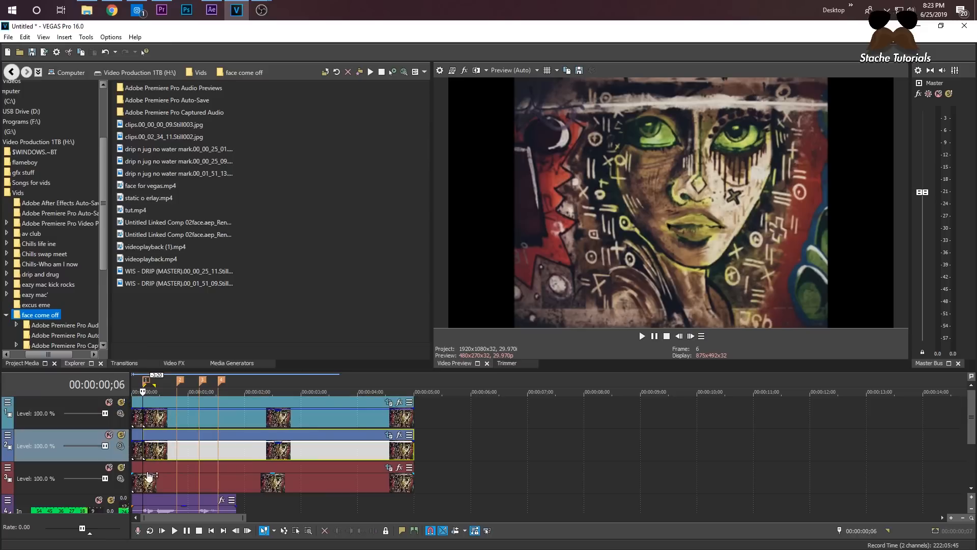
pyautogui.click(147, 480)
pyautogui.press('s')
# Split the events on all three video tracks at the second marker, 00;00;00;24.
pyautogui.click(177, 480)
pyautogui.press('s')
pyautogui.click(180, 453)
pyautogui.press('s')
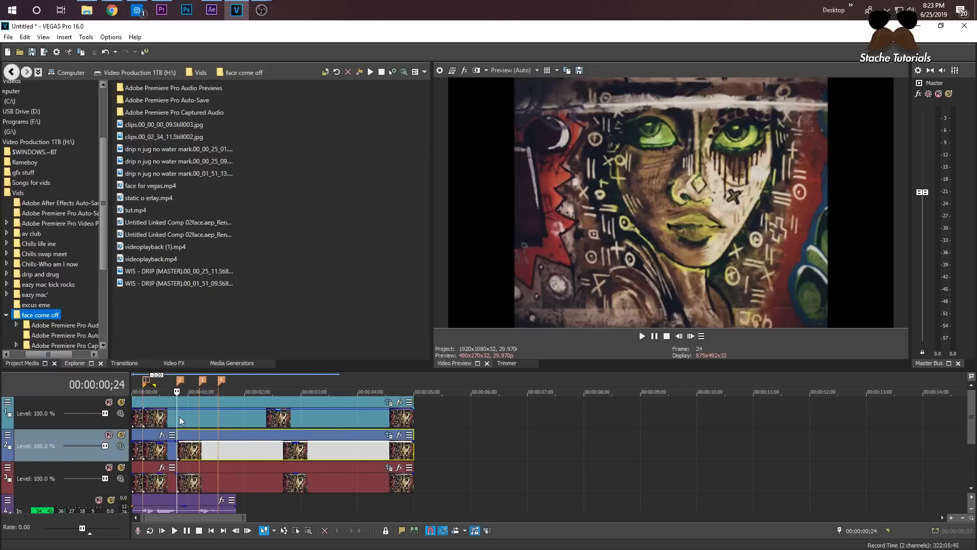
pyautogui.click(179, 420)
pyautogui.press('s')
# Split the events on all three video tracks at the third marker, 00;00;01;06.
pyautogui.click(203, 412)
pyautogui.press('s')
pyautogui.click(202, 450)
pyautogui.press('s')
pyautogui.click(206, 483)
pyautogui.press('s')
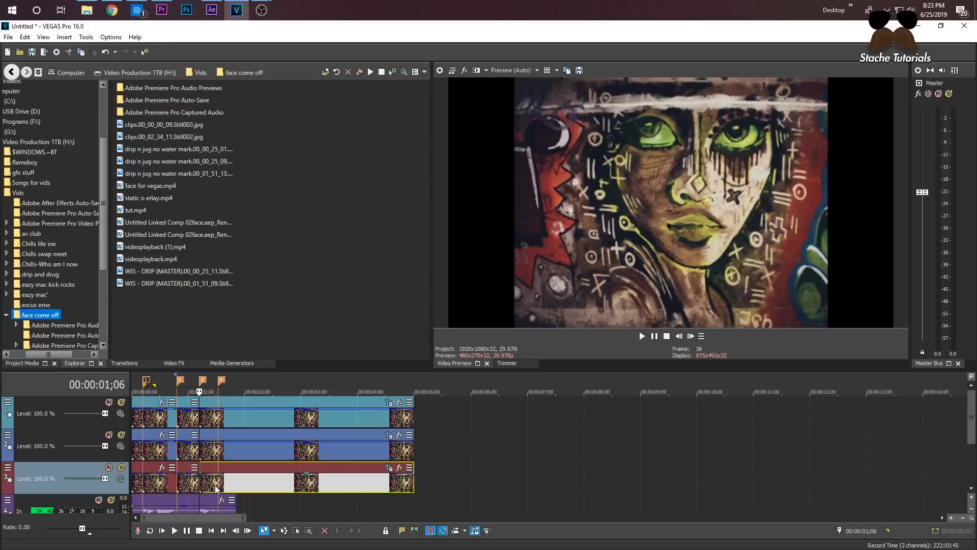
# Select the last events on all three video tracks and split them at the fourth marker, 00;00;01;16.
pyautogui.moveTo(240, 518); pyautogui.dragTo(298, 516)
pyautogui.moveTo(206, 518); pyautogui.dragTo(152, 517)
pyautogui.moveTo(451, 503); pyautogui.dragTo(261, 499)
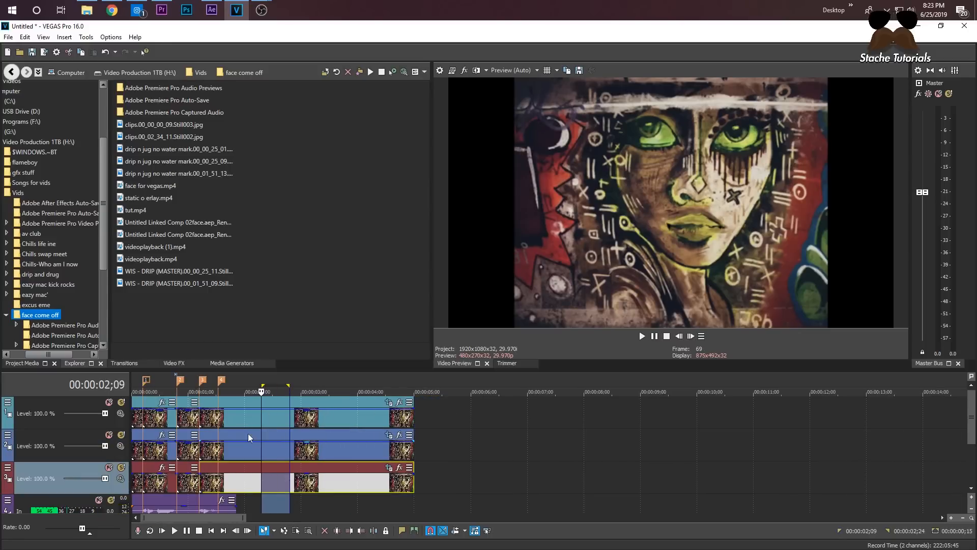
pyautogui.click(238, 419)
pyautogui.click(237, 478)
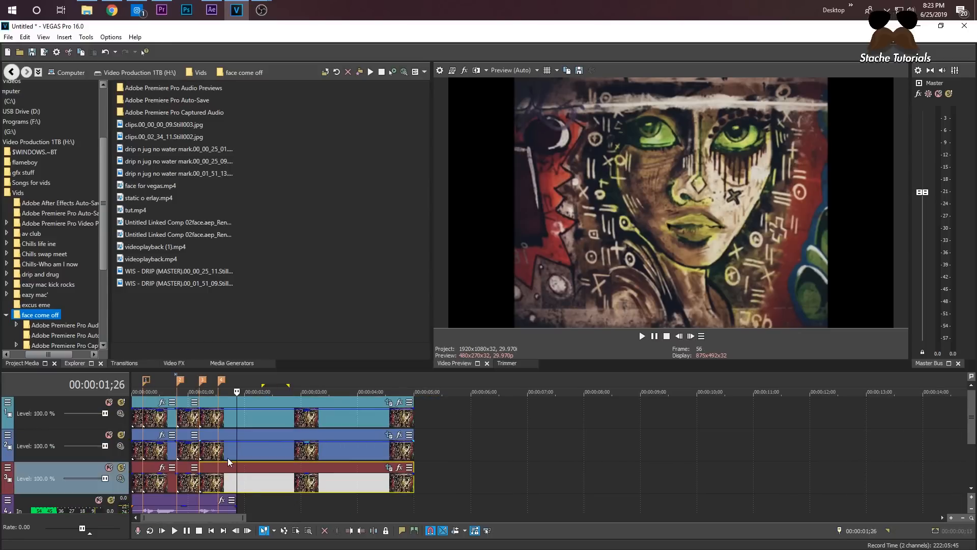
pyautogui.keyDown('ctrl'); pyautogui.click(256, 448); pyautogui.keyUp('ctrl')
pyautogui.keyDown('ctrl'); pyautogui.click(249, 424); pyautogui.keyUp('ctrl')
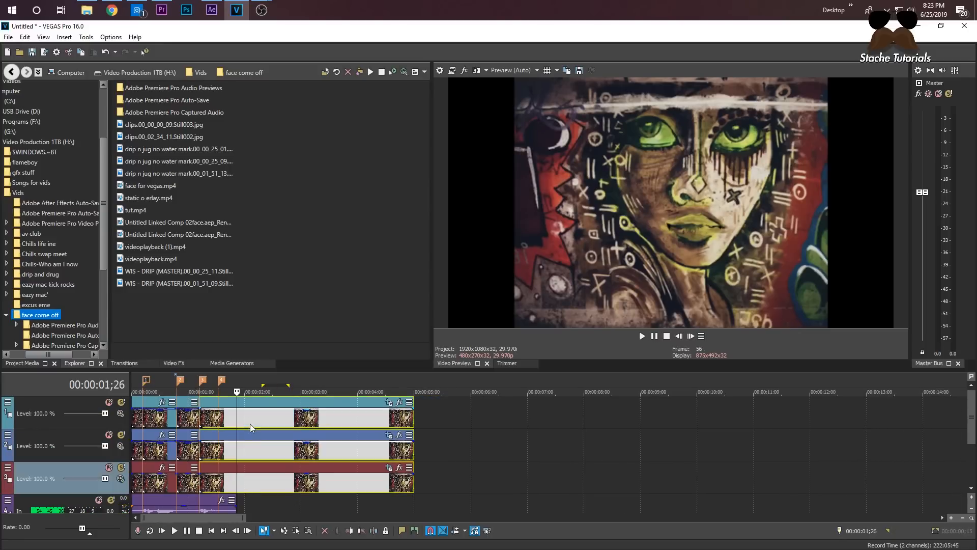
pyautogui.click(218, 419)
pyautogui.keyDown('shift'); pyautogui.click(230, 482); pyautogui.keyUp('shift')
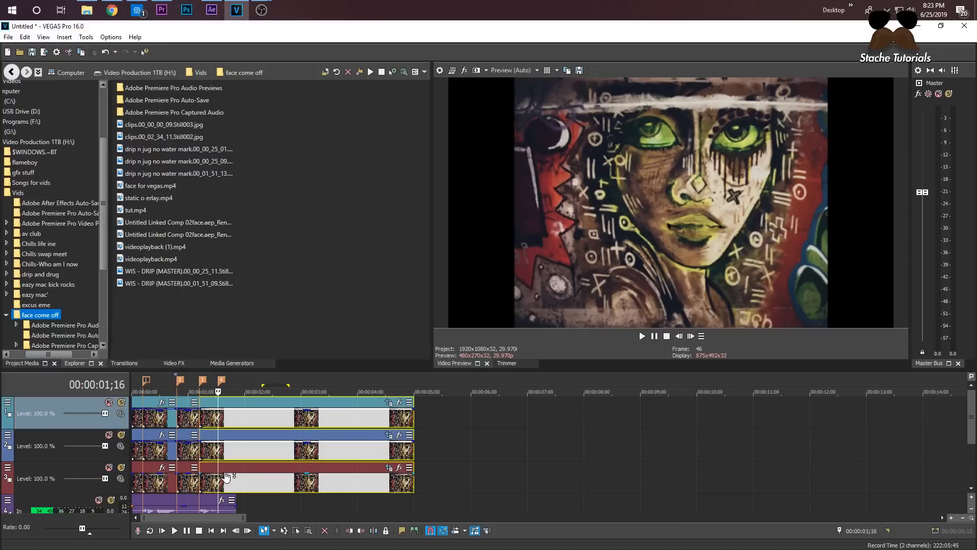
pyautogui.moveTo(226, 477); pyautogui.dragTo(236, 477)
pyautogui.click(271, 512)
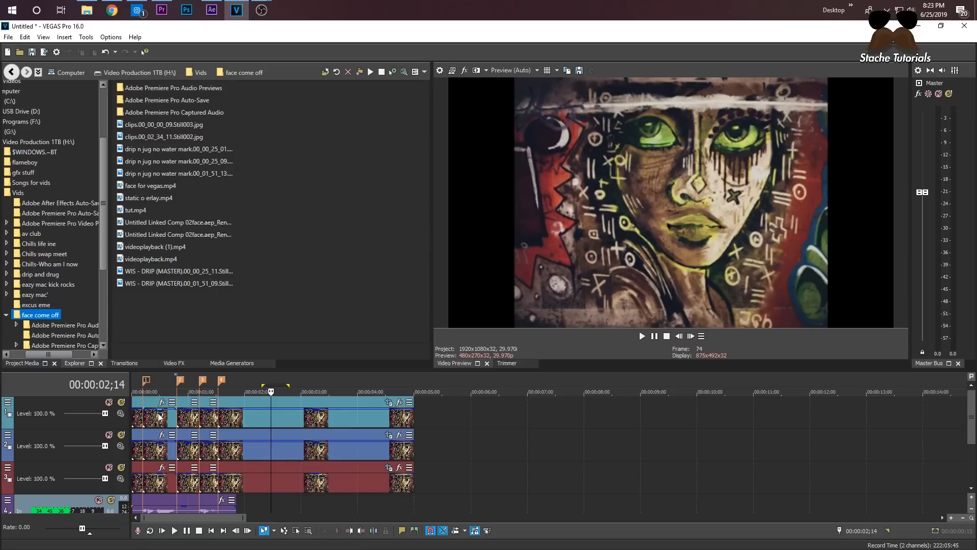
# Open Event Pan/Crop on its position keyframes for the track 1 event between markers 1 and 2, and enlarge and reposition its window.
pyautogui.click(143, 419)
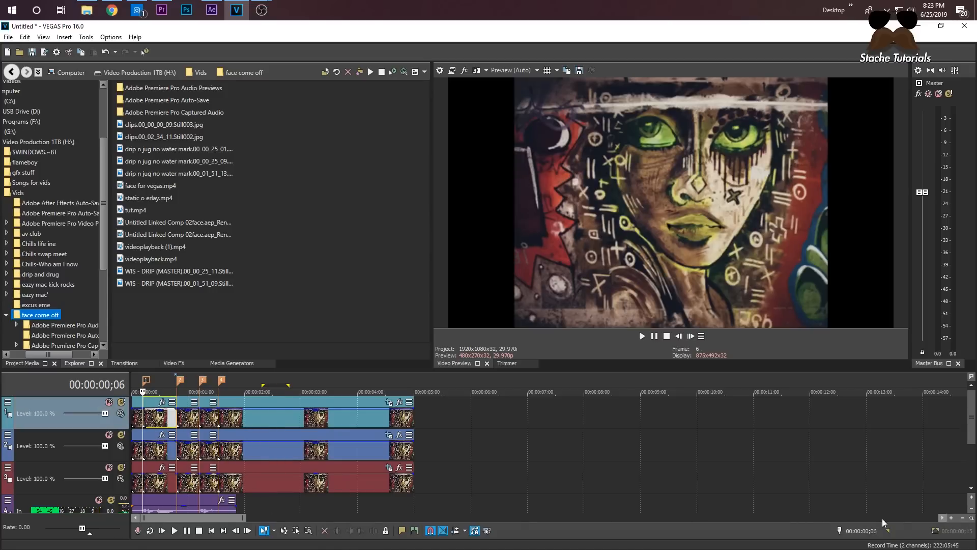
pyautogui.moveTo(246, 517); pyautogui.dragTo(160, 512)
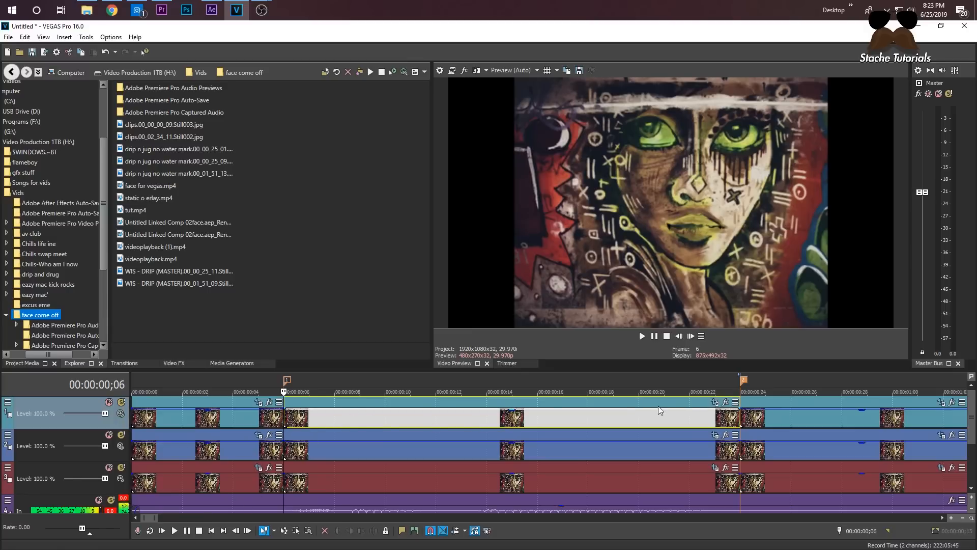
pyautogui.click(715, 402)
pyautogui.moveTo(604, 282); pyautogui.dragTo(399, 282)
pyautogui.click(45, 452)
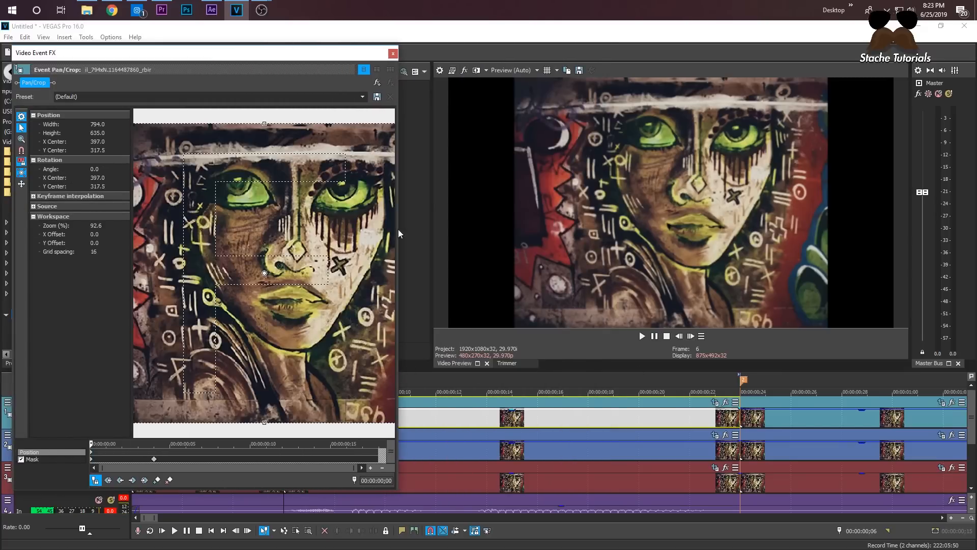
pyautogui.moveTo(12, 47); pyautogui.dragTo(160, 221)
pyautogui.moveTo(398, 323); pyautogui.dragTo(645, 324)
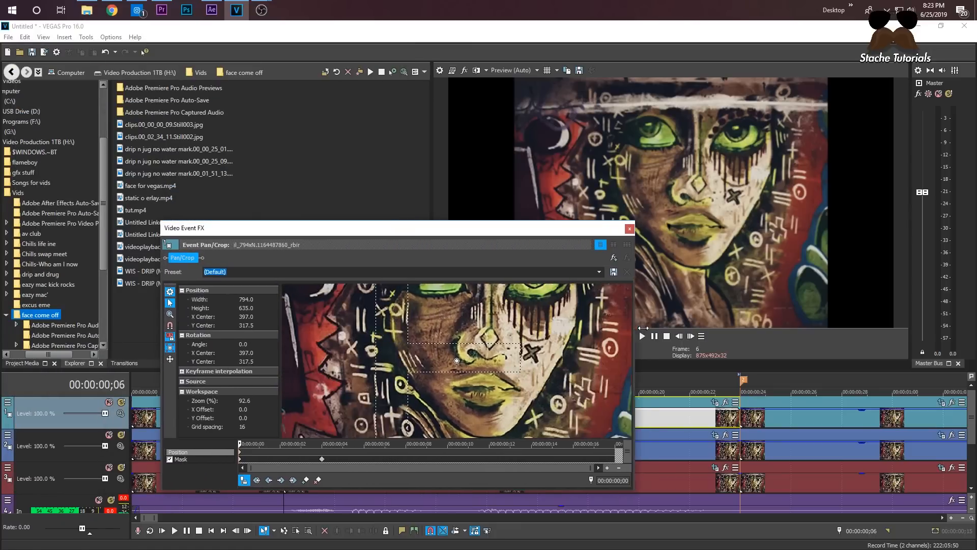
pyautogui.moveTo(417, 220); pyautogui.dragTo(283, 58)
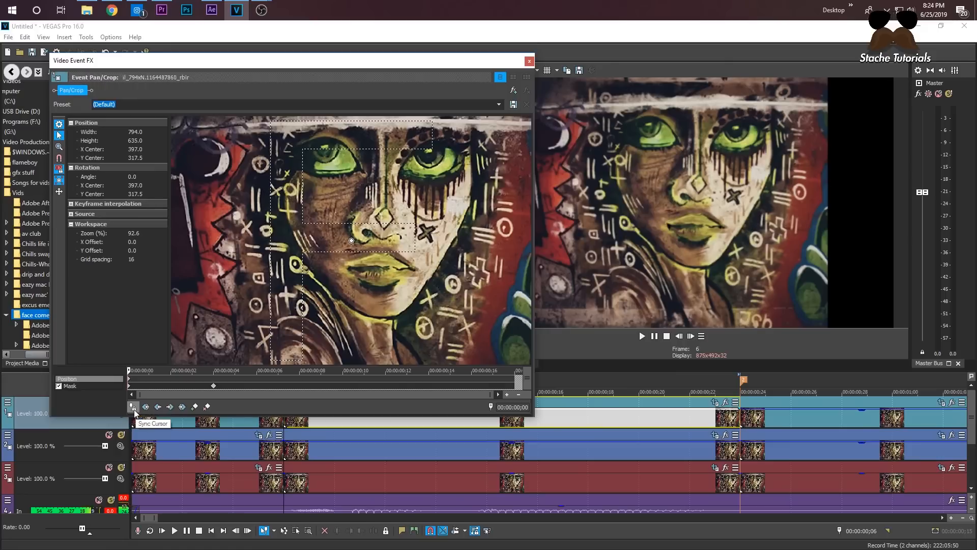
# Sync the keyframe cursor with the timeline and, at 00;00;00;15, shift the lower-lip position to about X center 395.9, Y center 305.6.
pyautogui.click(133, 407)
pyautogui.click(514, 426)
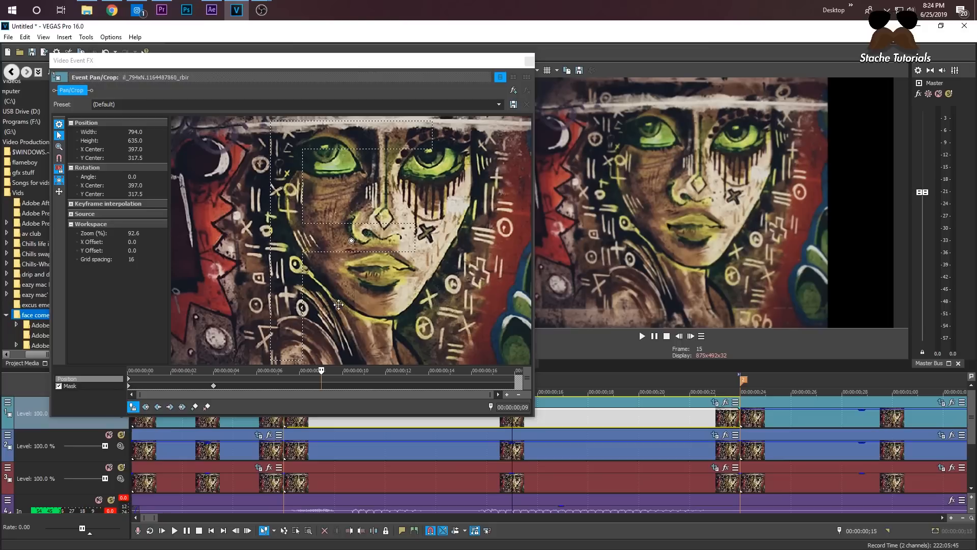
pyautogui.moveTo(304, 223); pyautogui.dragTo(335, 262)
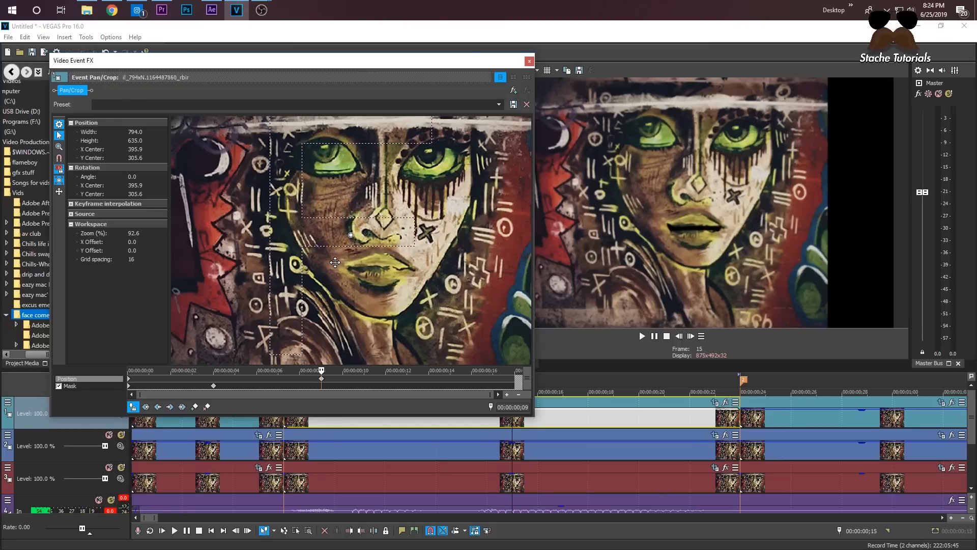
# Reset the lower-lip event's position to the Default preset at the second marker, 00;00;00;24.
pyautogui.click(745, 427)
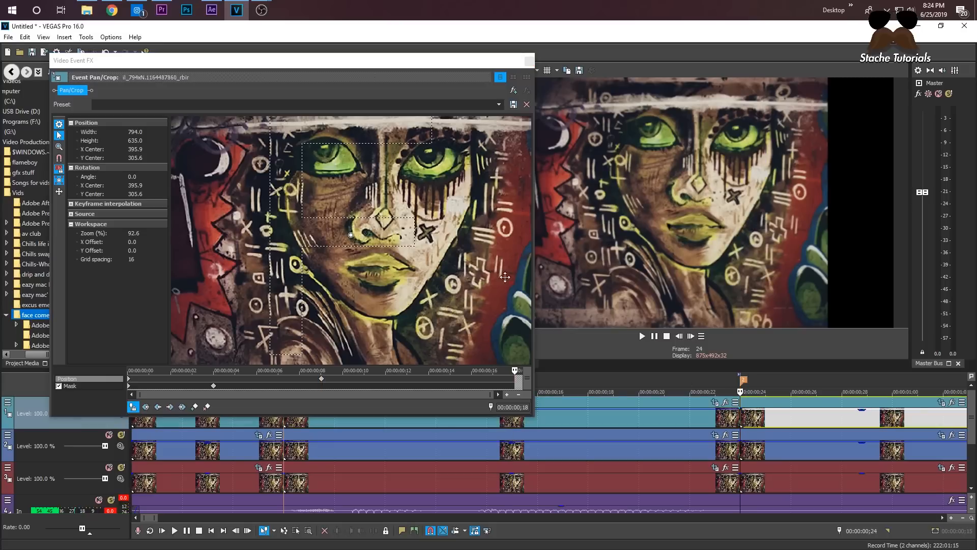
pyautogui.click(500, 107)
pyautogui.click(401, 115)
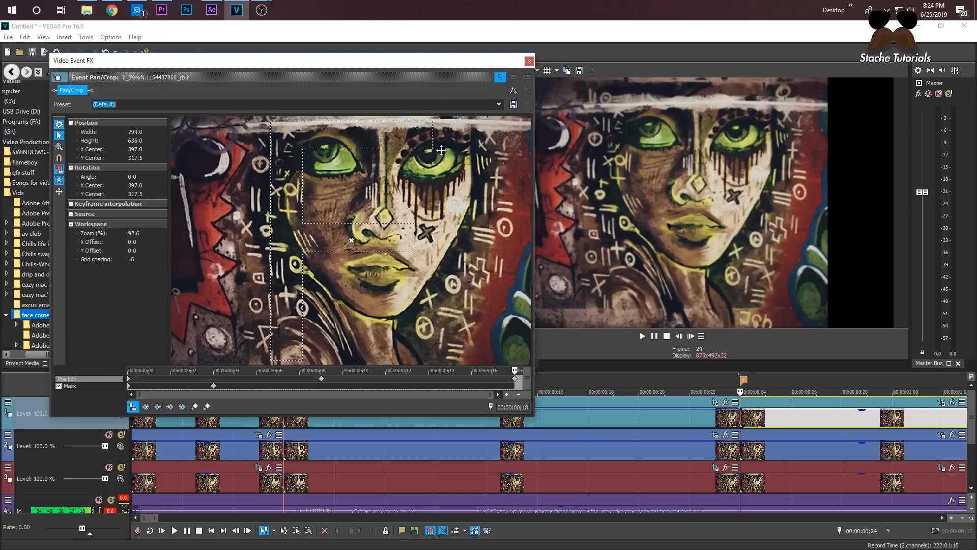
# Preview the lower-lip movement frame by frame from 00;00;00;06 to 00;00;00;24 and close the Event Pan/Crop window.
pyautogui.click(285, 423)
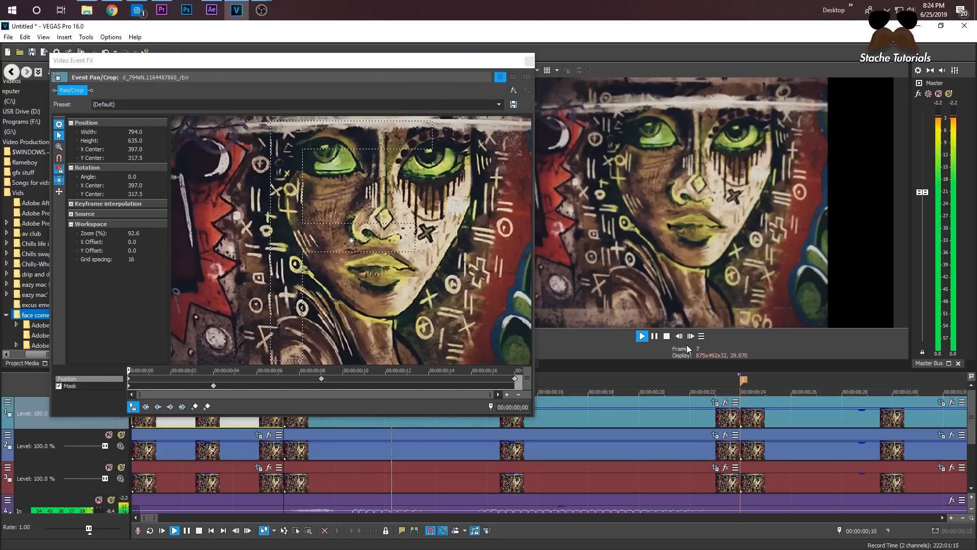
pyautogui.click(691, 336)
pyautogui.click(692, 338)
pyautogui.click(691, 338)
pyautogui.click(692, 338)
pyautogui.click(692, 338)
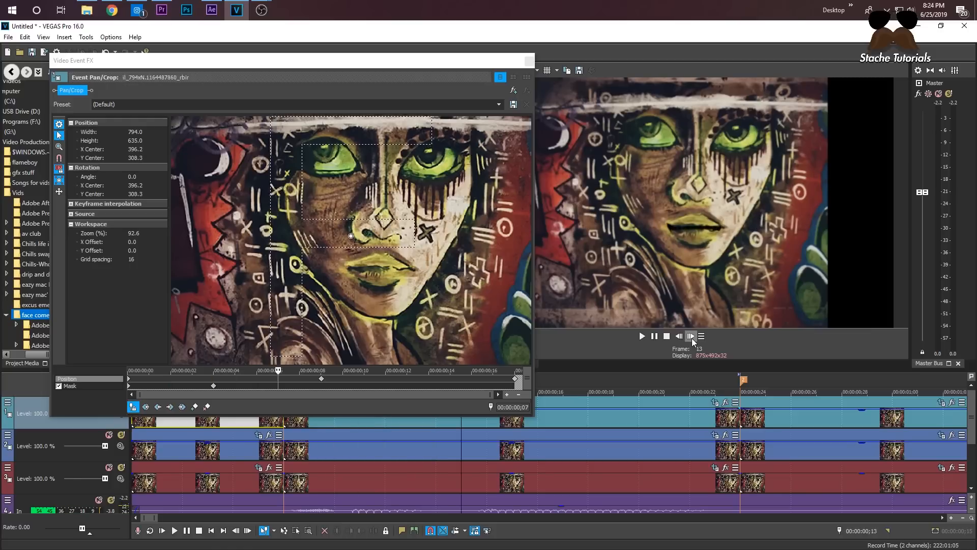
pyautogui.click(692, 338)
pyautogui.click(692, 338)
pyautogui.click(692, 338)
pyautogui.click(692, 338)
pyautogui.click(692, 338)
pyautogui.click(692, 338)
pyautogui.click(692, 338)
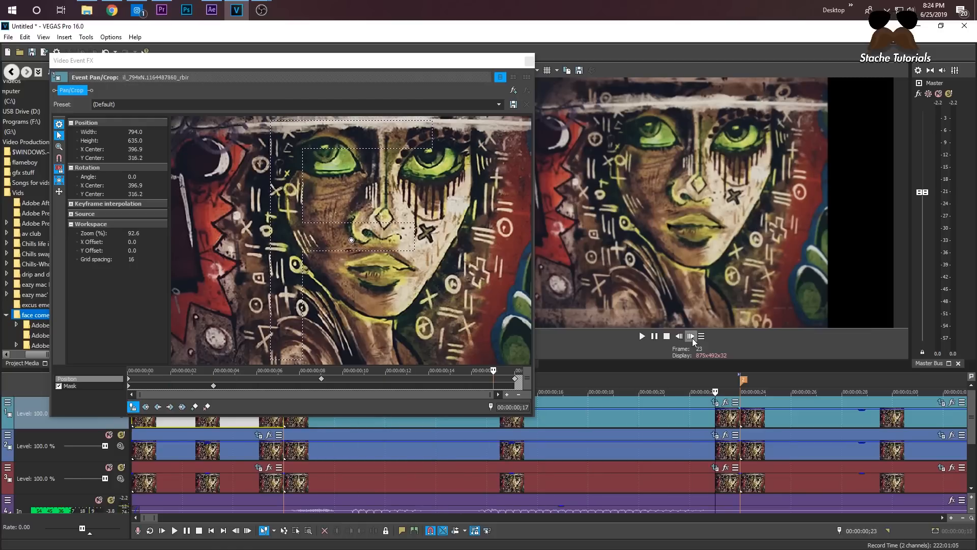
pyautogui.click(692, 338)
pyautogui.click(692, 338)
pyautogui.click(529, 60)
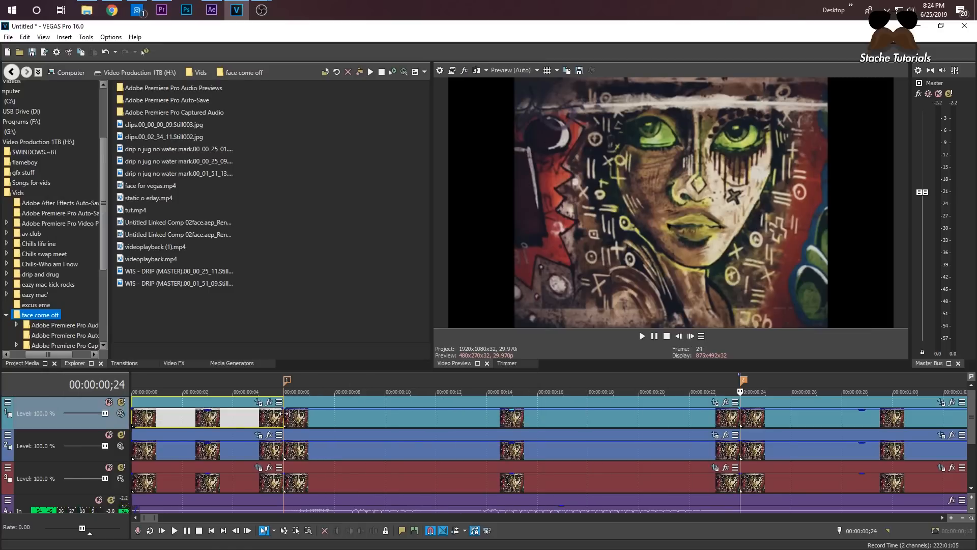
# Step through the lower-lip movement again from the first marker and undo the accidental shift of the track 1 event.
pyautogui.click(668, 337)
pyautogui.click(690, 336)
pyautogui.click(690, 336)
pyautogui.click(690, 337)
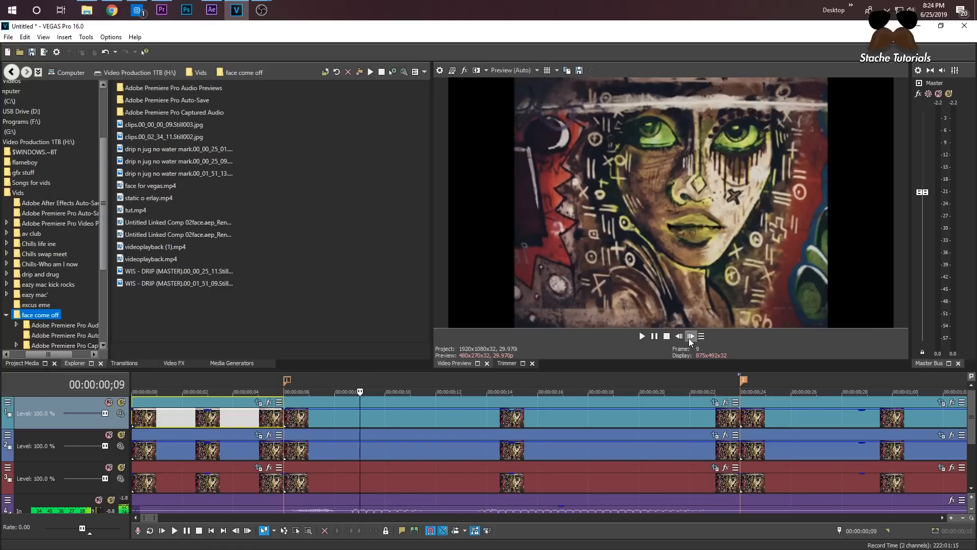
pyautogui.click(689, 336)
pyautogui.moveTo(484, 417); pyautogui.dragTo(509, 417)
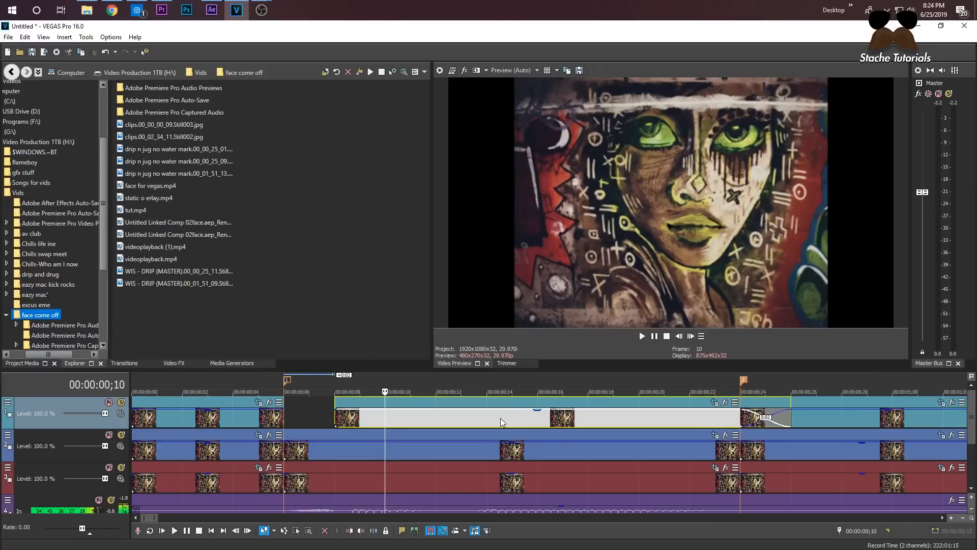
pyautogui.hotkey('ctrl', 'z')
# Keyframe the track 2 upper-lip event's pan/crop position at 00;00;00;14 to about X center 394.1, Y center 326.1, opening the mouth upward.
pyautogui.click(287, 451)
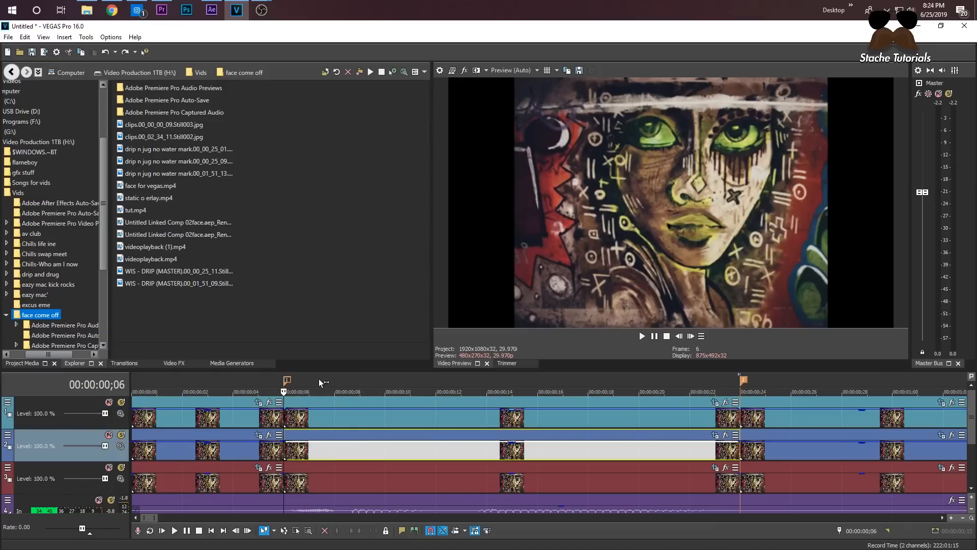
pyautogui.click(716, 436)
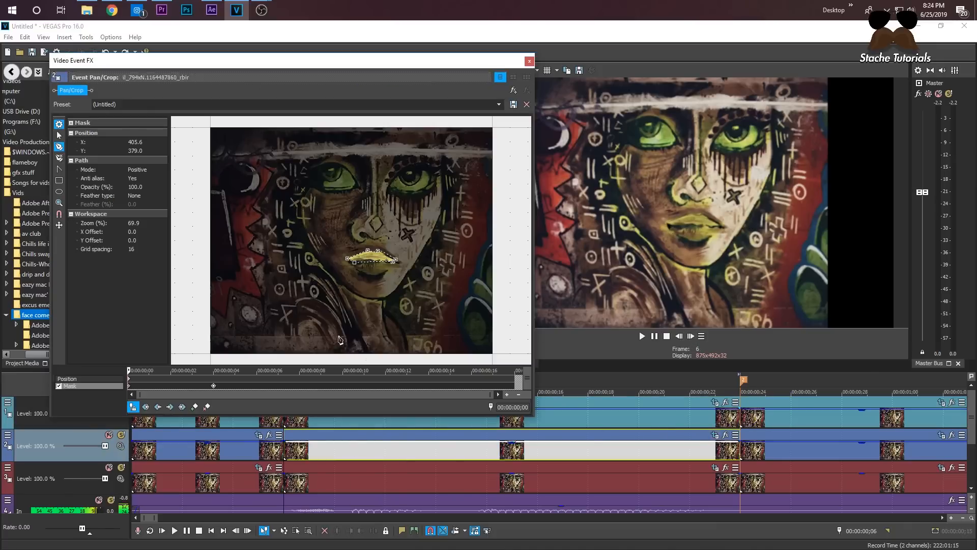
pyautogui.click(103, 377)
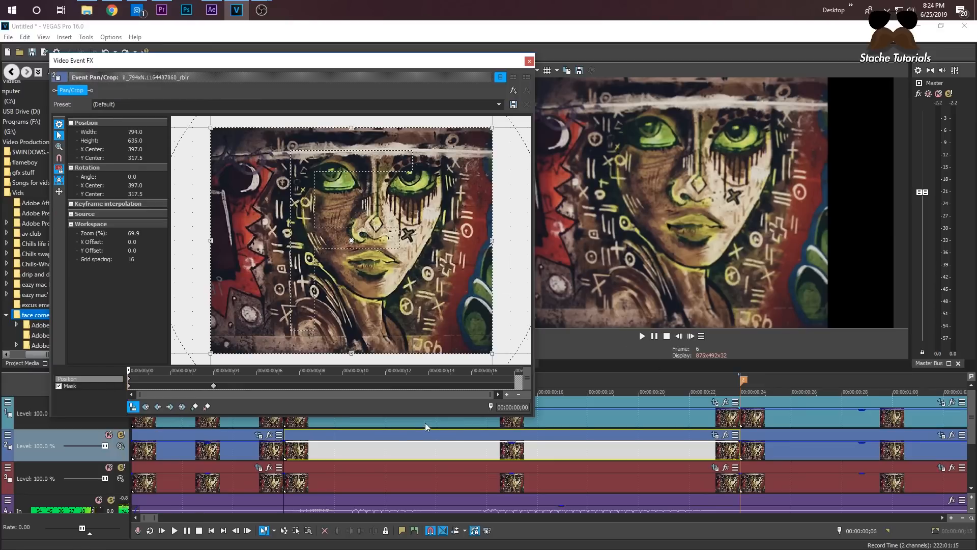
pyautogui.click(488, 456)
pyautogui.moveTo(417, 252); pyautogui.dragTo(416, 256)
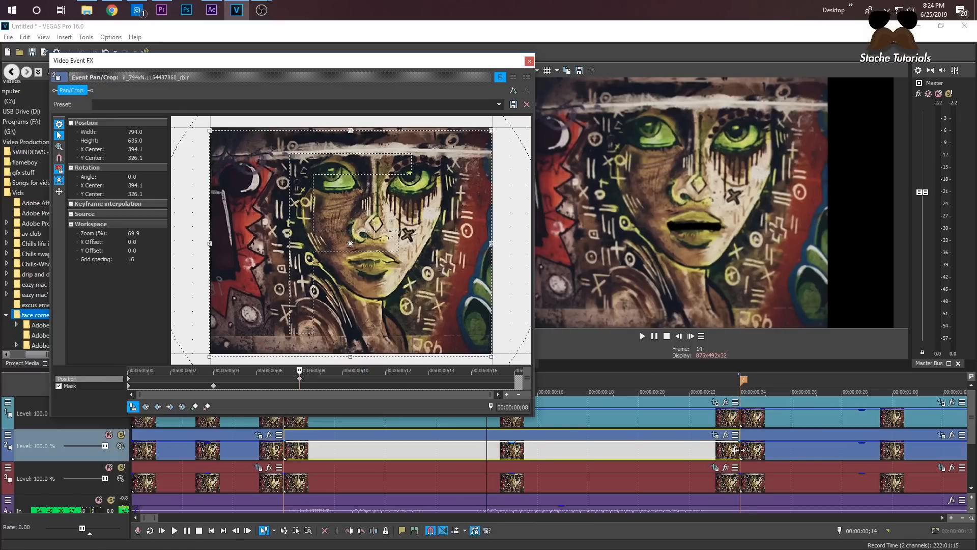
# Reset the track 2 upper-lip event's position to the Default preset at the second marker, 00;00;00;24, and close the Event Pan/Crop window.
pyautogui.click(740, 450)
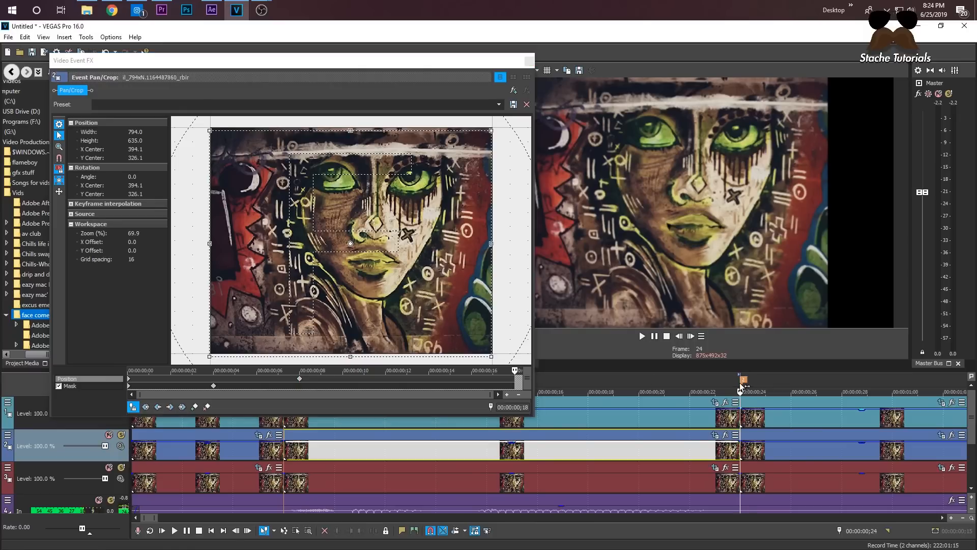
pyautogui.click(500, 105)
pyautogui.click(464, 114)
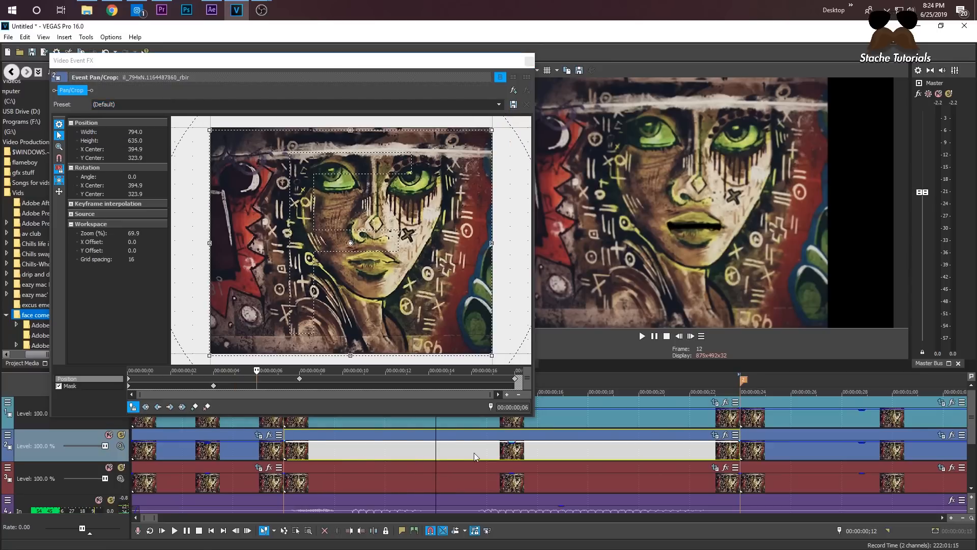
pyautogui.click(538, 454)
pyautogui.click(641, 465)
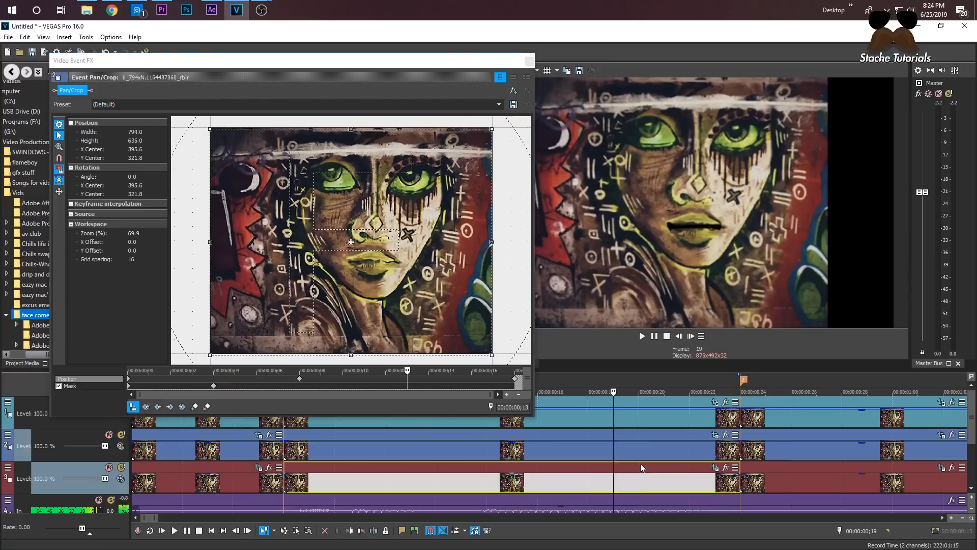
pyautogui.click(532, 62)
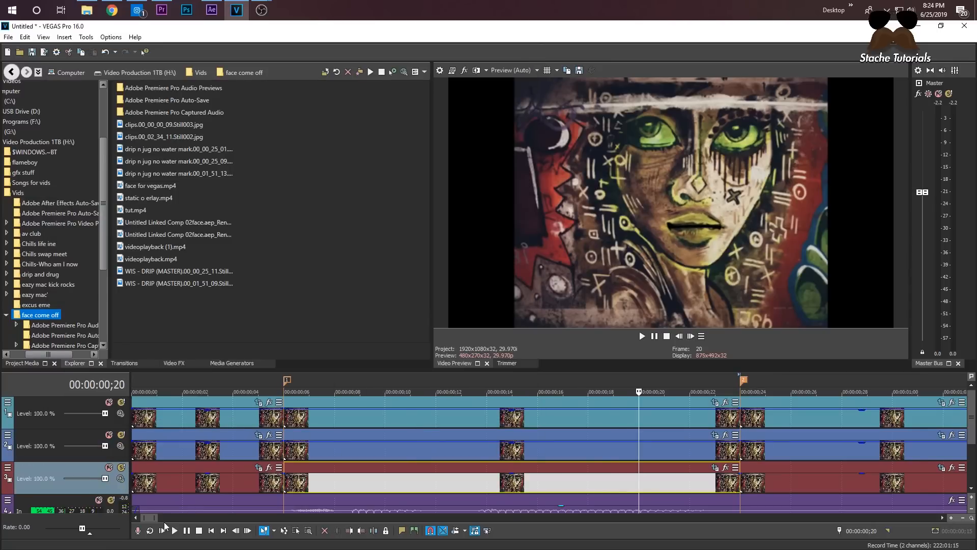
# Preview the combined upper- and lower-lip movement frame by frame from the first marker to 00;00;00;24.
pyautogui.moveTo(158, 517); pyautogui.dragTo(192, 517)
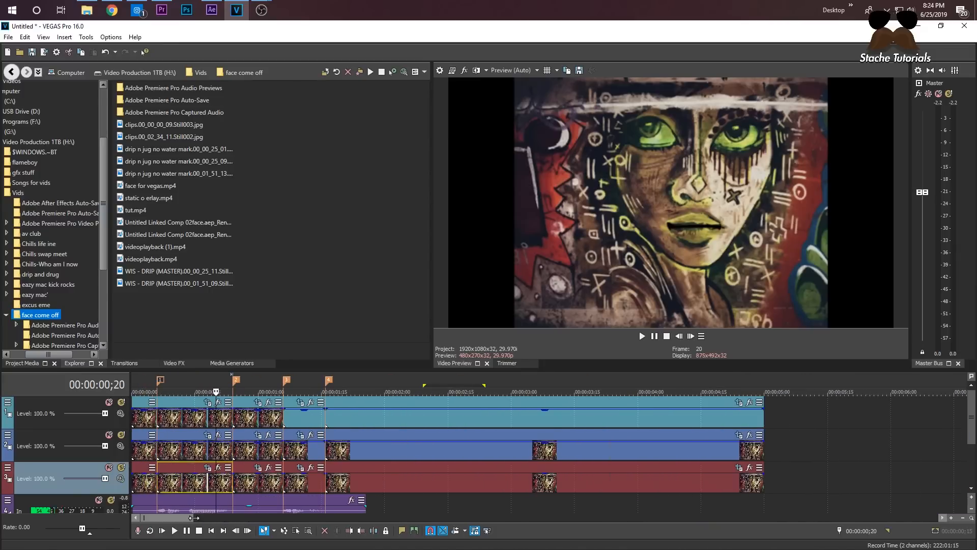
pyautogui.click(158, 420)
pyautogui.click(696, 334)
pyautogui.click(695, 334)
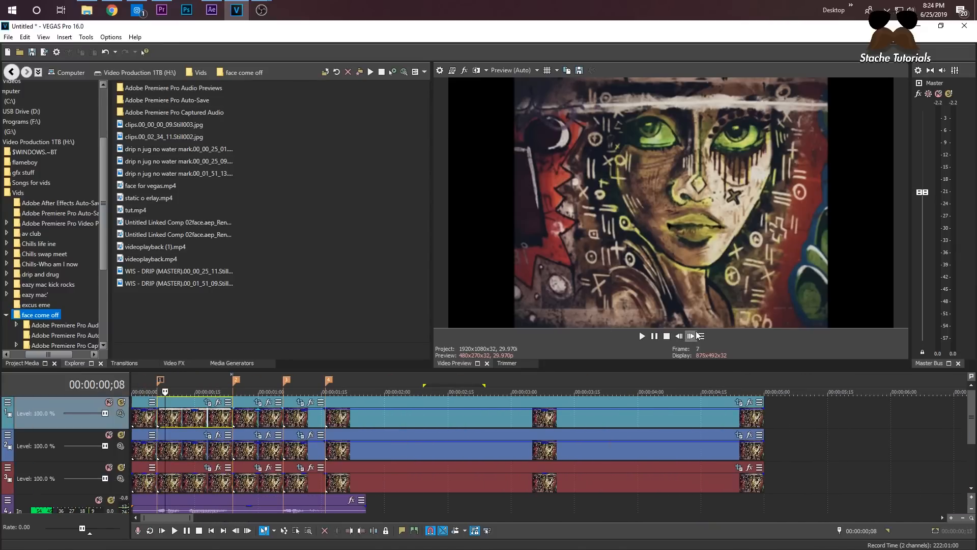
pyautogui.click(695, 334)
pyautogui.click(696, 334)
pyautogui.click(696, 334)
pyautogui.click(696, 334)
pyautogui.click(696, 334)
pyautogui.click(695, 334)
pyautogui.doubleClick(697, 335)
pyautogui.click(697, 336)
pyautogui.click(697, 336)
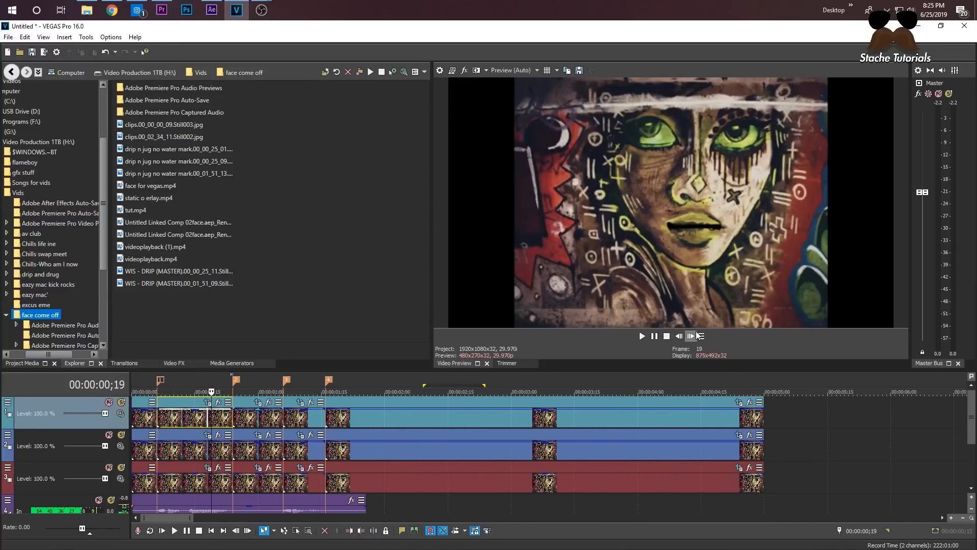
pyautogui.doubleClick(698, 335)
pyautogui.click(697, 336)
pyautogui.doubleClick(697, 336)
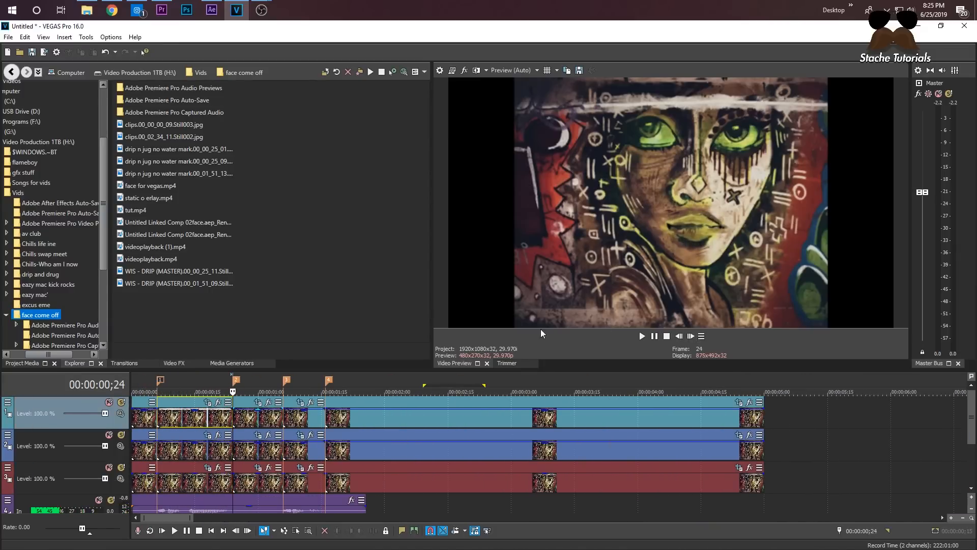
# Keyframe the track 1 lower-lip event after the third marker at 00;00;01;11 to about X center 399.9, Y center 307.5, opening the mouth downward.
pyautogui.click(255, 425)
pyautogui.scroll(-3, 312, 455)
pyautogui.scroll(3, 314, 456)
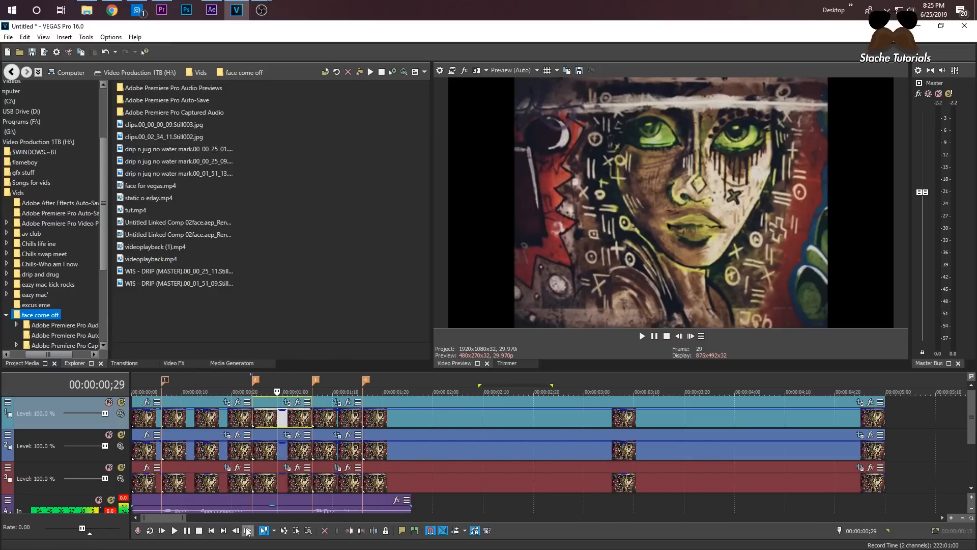
pyautogui.scroll(2, 336, 443)
pyautogui.click(367, 420)
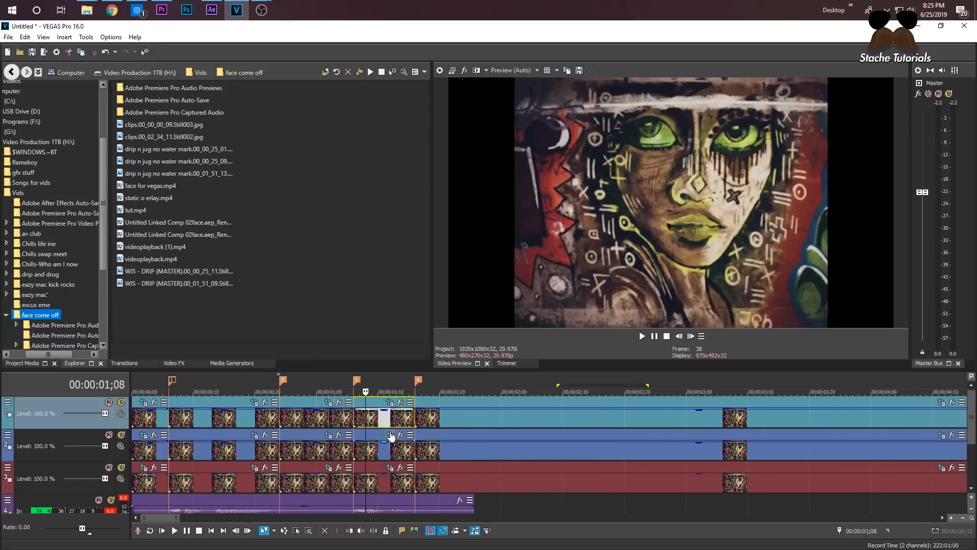
pyautogui.scroll(-1, 359, 419)
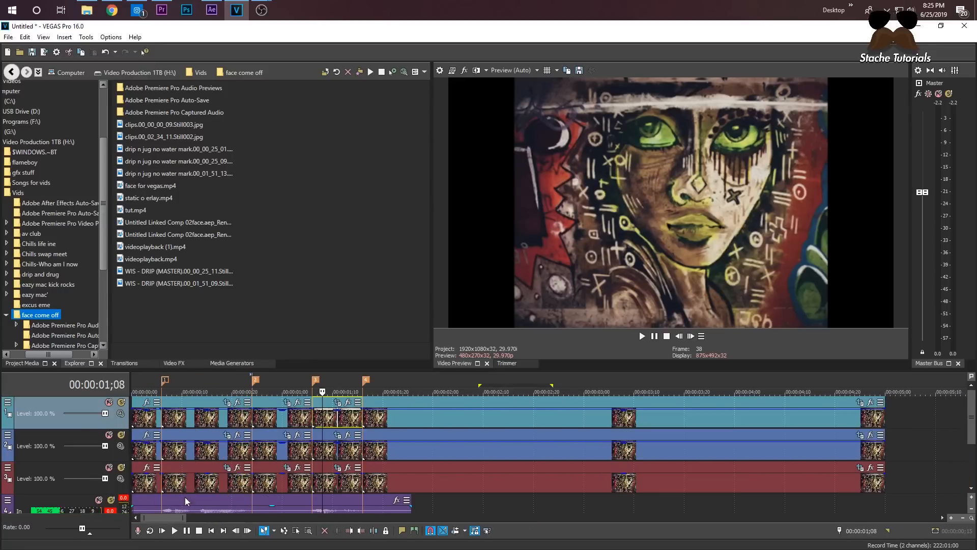
pyautogui.scroll(3, 439, 438)
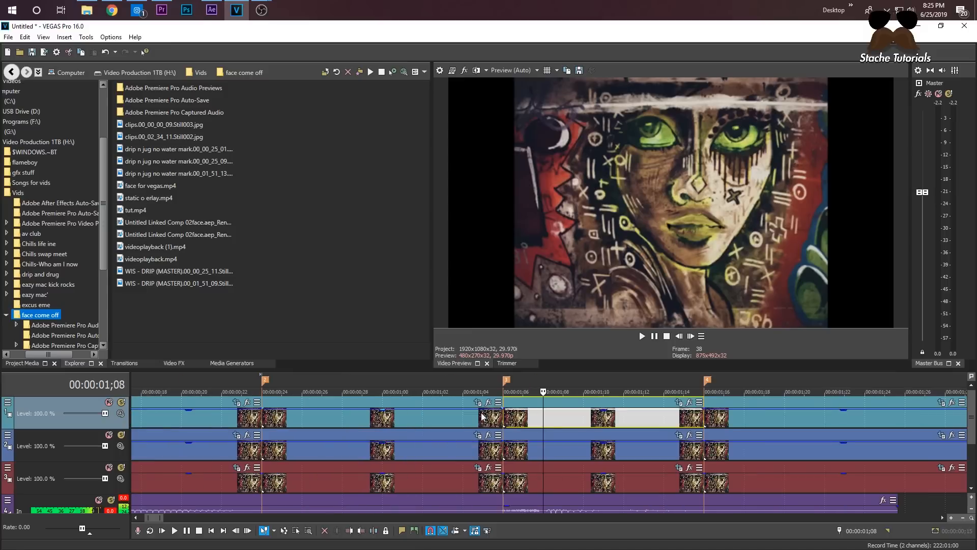
pyautogui.click(679, 403)
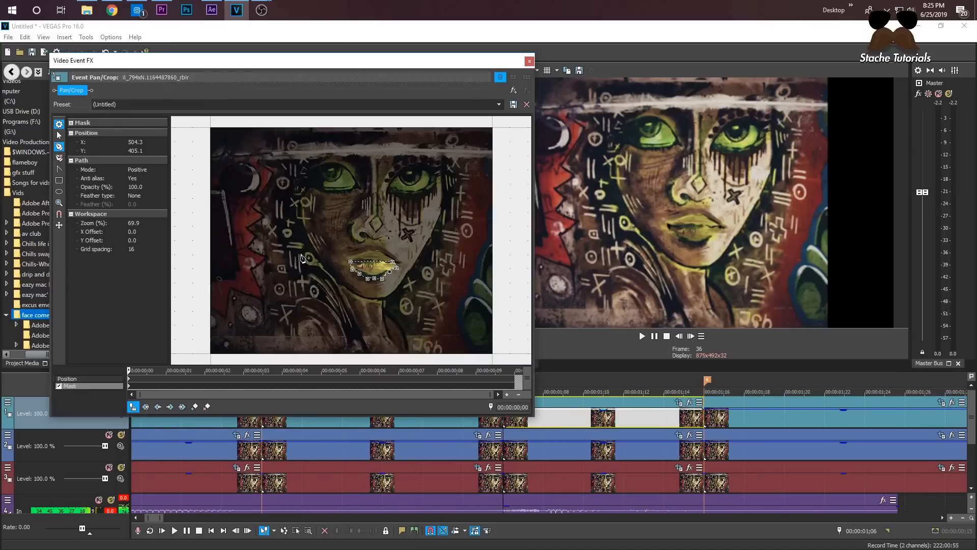
pyautogui.click(107, 378)
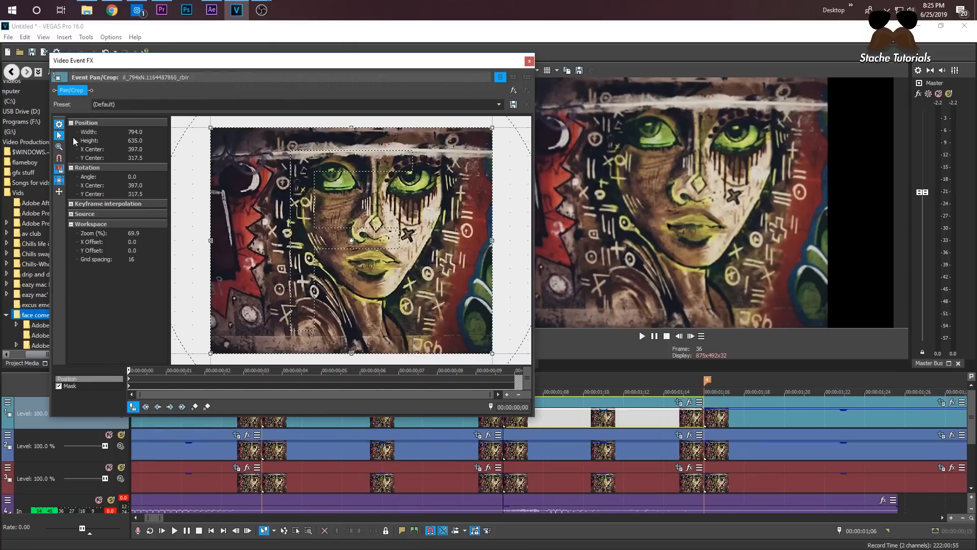
pyautogui.click(603, 418)
pyautogui.moveTo(340, 263)
pyautogui.mouseDown()
pyautogui.moveTo(341, 272)
pyautogui.moveTo(341, 260)
pyautogui.mouseUp()
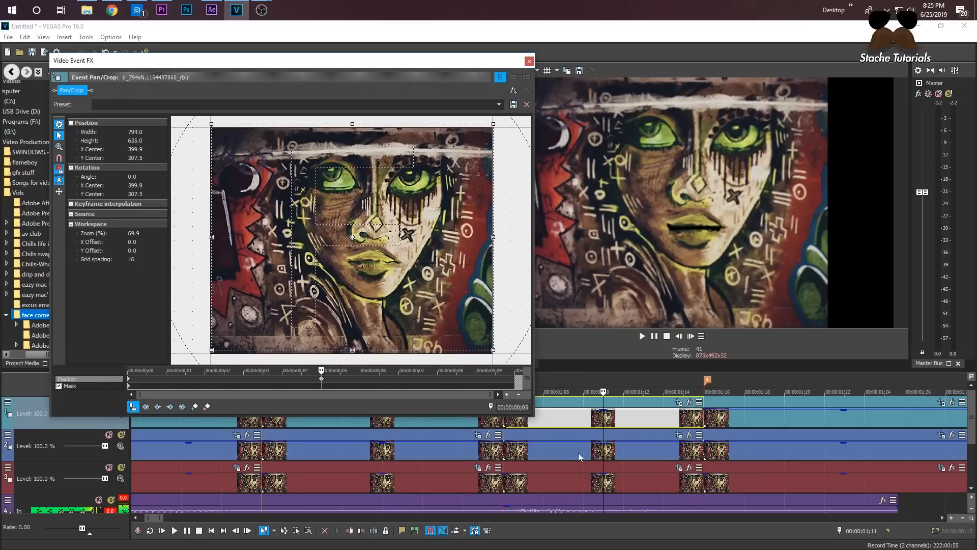
# Reset the track 1 lower-lip event's position to the Default preset at the fourth marker, 00;00;01;16, and close the Event Pan/Crop window.
pyautogui.click(707, 421)
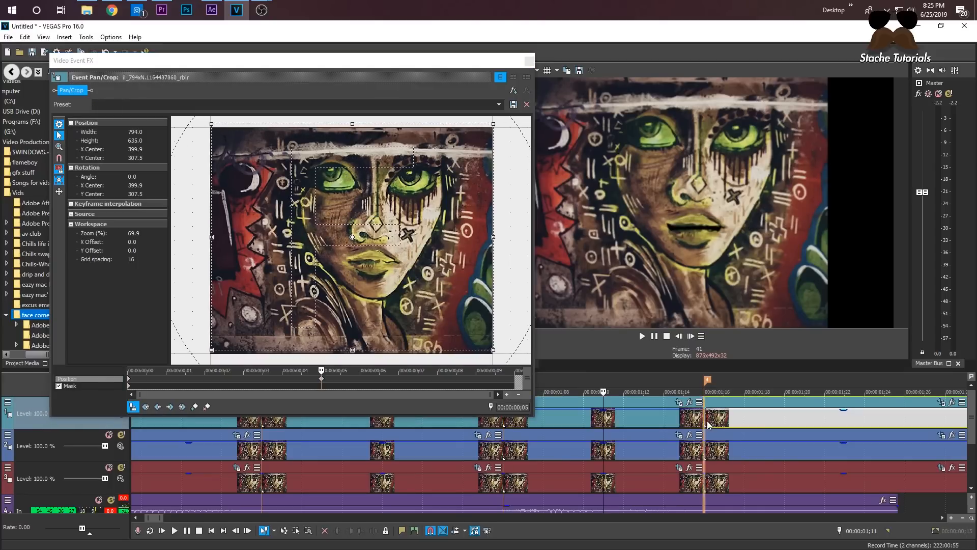
pyautogui.click(499, 104)
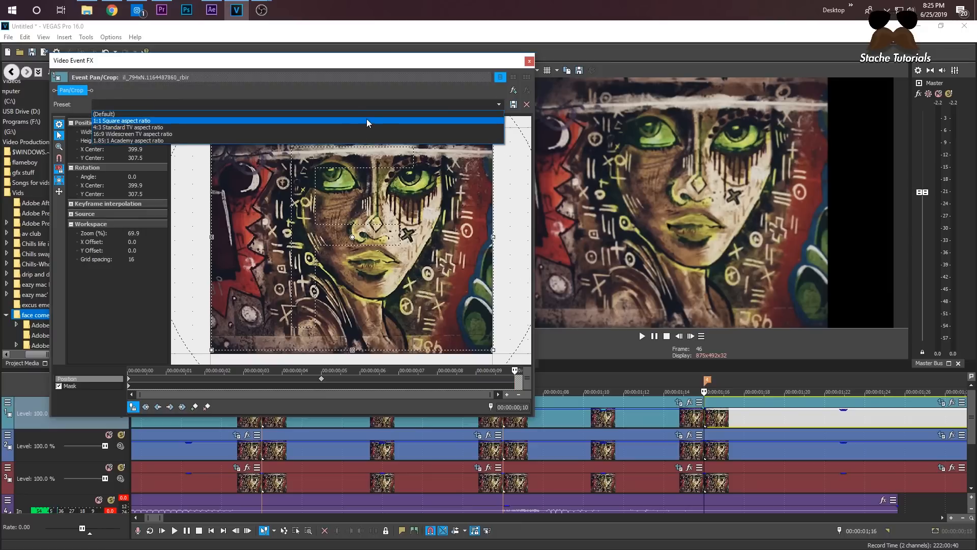
pyautogui.click(371, 121)
pyautogui.click(500, 105)
pyautogui.click(434, 121)
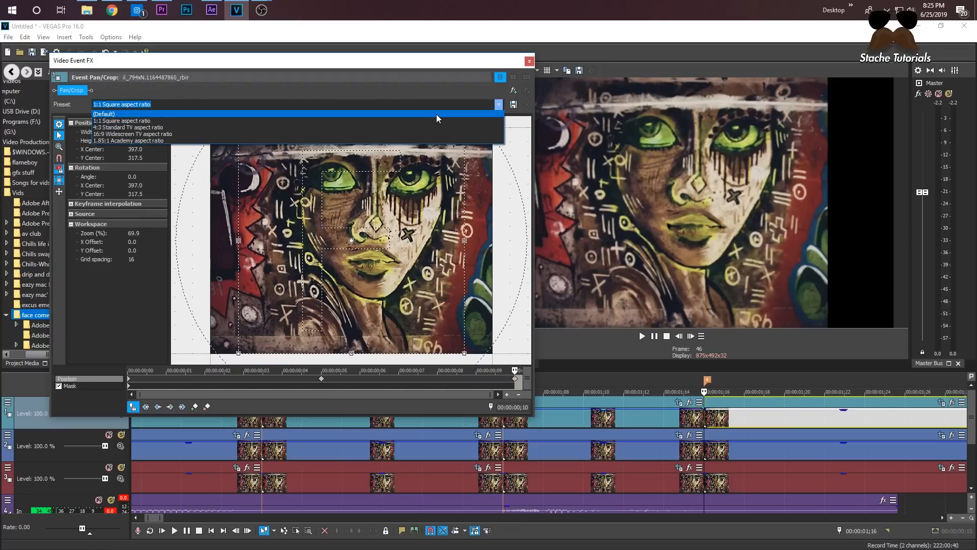
pyautogui.click(530, 61)
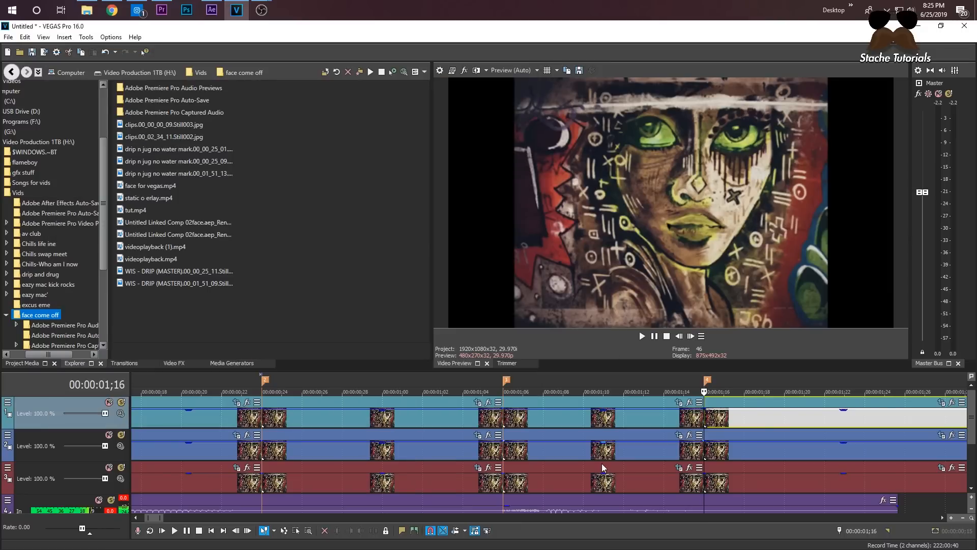
# Keyframe the track 2 upper-lip event after the third marker at 00;00;01;11 to about X center 397.0, Y center 323.2, raising the lip.
pyautogui.click(507, 449)
pyautogui.click(679, 435)
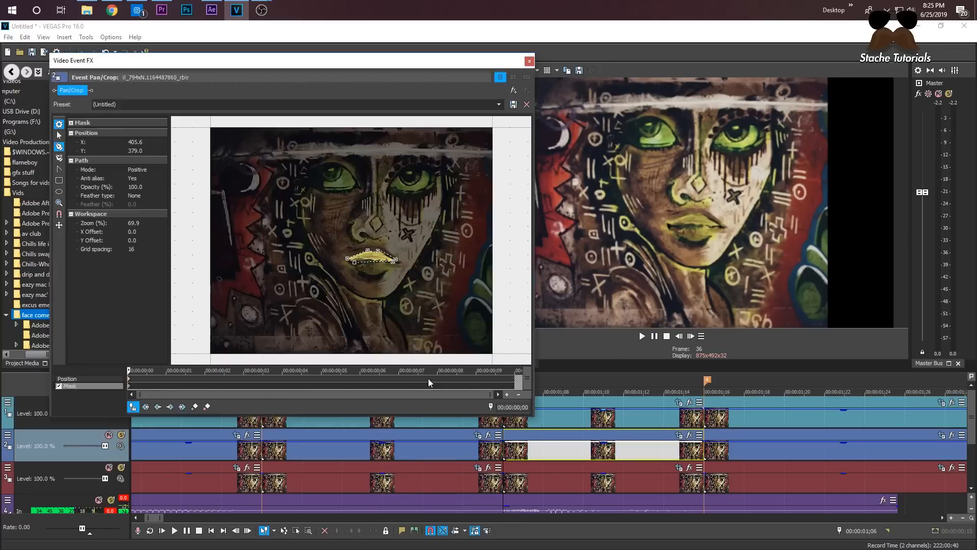
pyautogui.moveTo(328, 272); pyautogui.dragTo(328, 271)
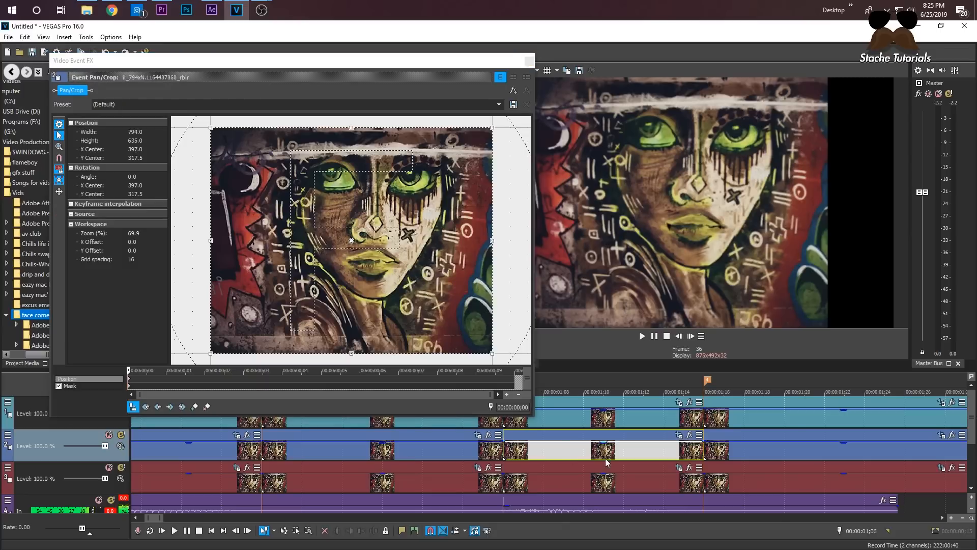
pyautogui.click(604, 454)
pyautogui.moveTo(387, 271); pyautogui.dragTo(386, 276)
# Return the track 2 upper-lip event's position to the Default preset at 00;00;01;16 and close the Event Pan/Crop window.
pyautogui.click(704, 444)
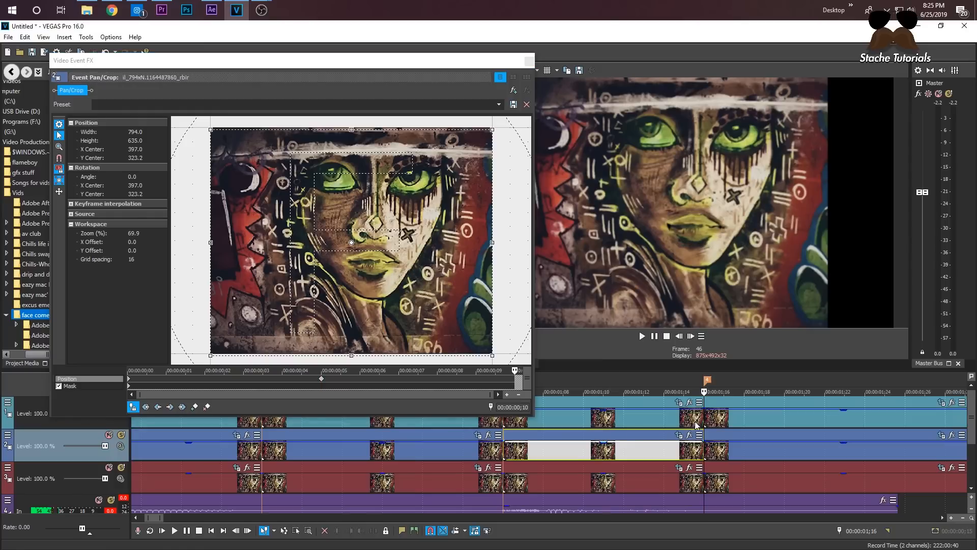
pyautogui.click(499, 105)
pyautogui.click(474, 114)
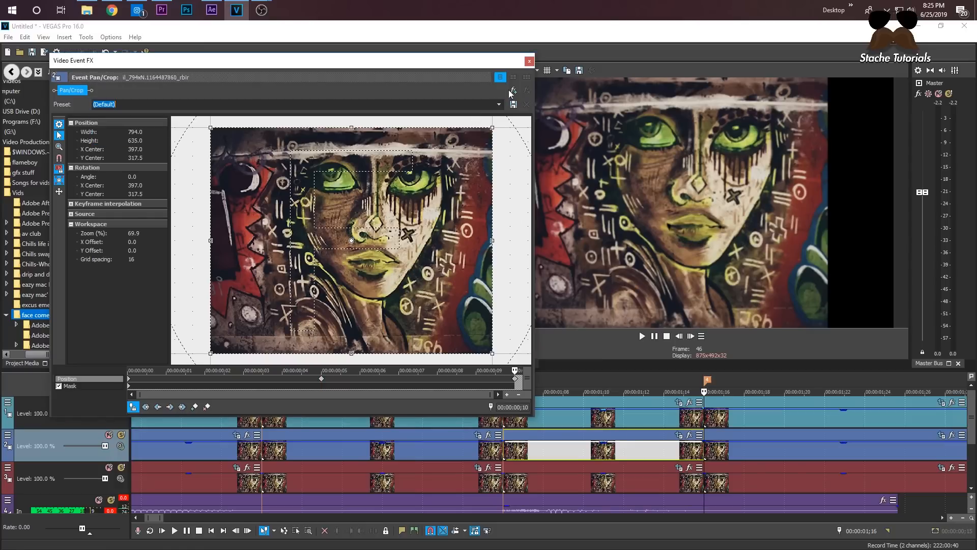
pyautogui.click(530, 61)
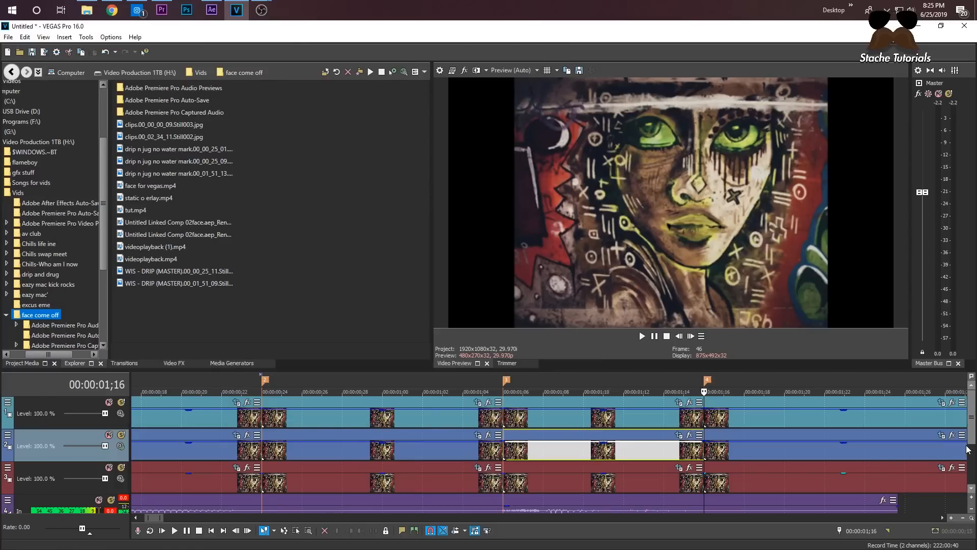
# Lower the track 4 voice-over volume to -7.0 dB, checking it with a short playback.
pyautogui.moveTo(968, 447); pyautogui.dragTo(967, 459)
pyautogui.moveTo(55, 490); pyautogui.dragTo(52, 494)
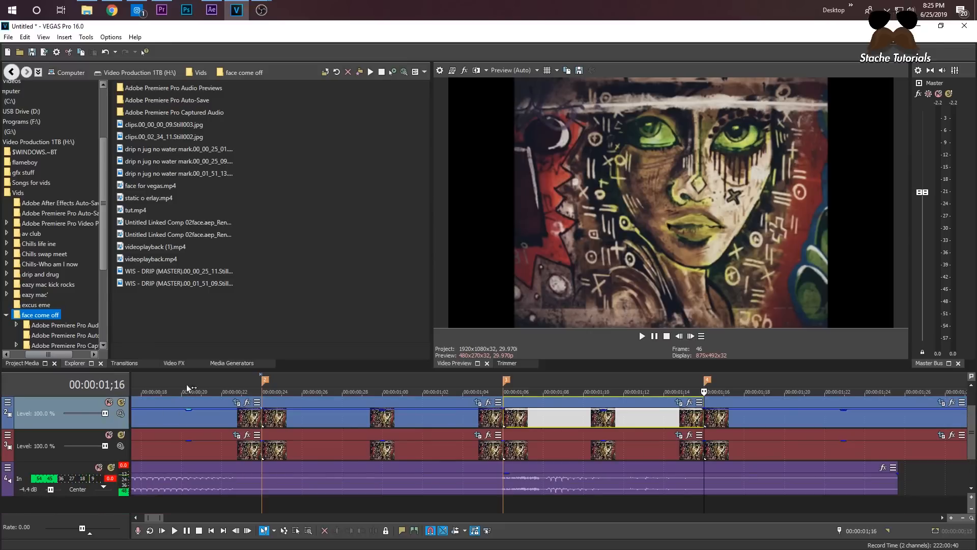
pyautogui.moveTo(182, 384); pyautogui.dragTo(105, 408)
pyautogui.press('space')
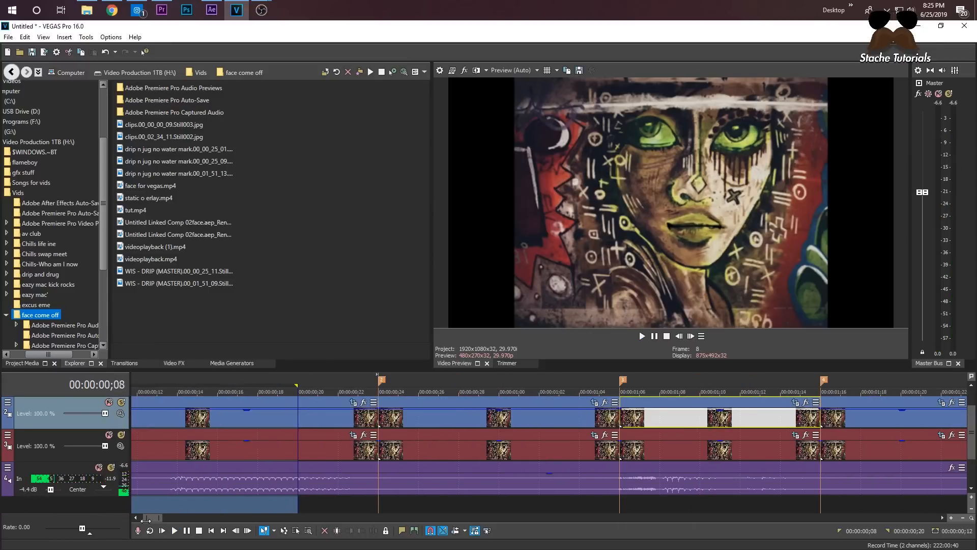
pyautogui.moveTo(159, 519); pyautogui.dragTo(219, 519)
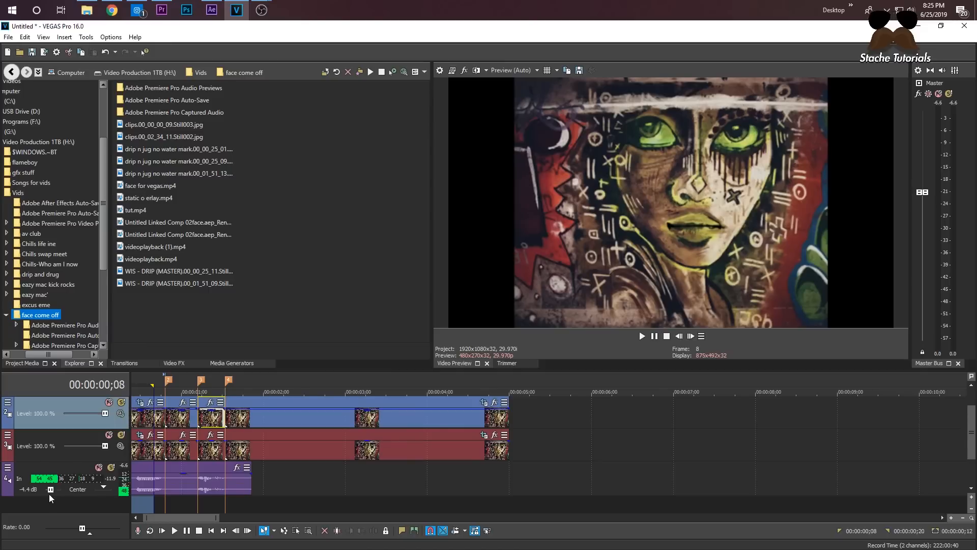
pyautogui.moveTo(50, 492); pyautogui.dragTo(50, 492)
# Play the talking-mouth animation with the voice-over repeatedly from the first marker, 00;00;00;06.
pyautogui.click(163, 404)
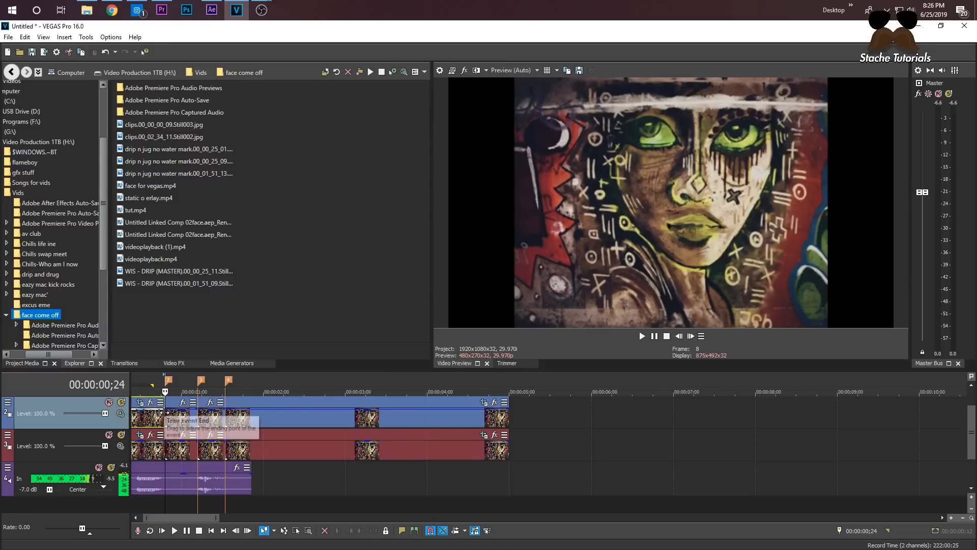
pyautogui.scroll(5, 207, 438)
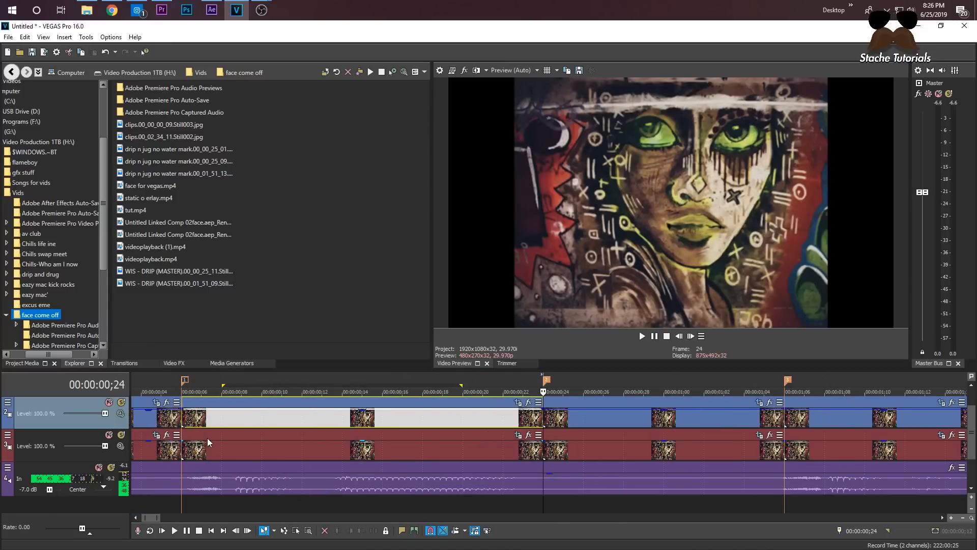
pyautogui.click(187, 414)
pyautogui.press('space')
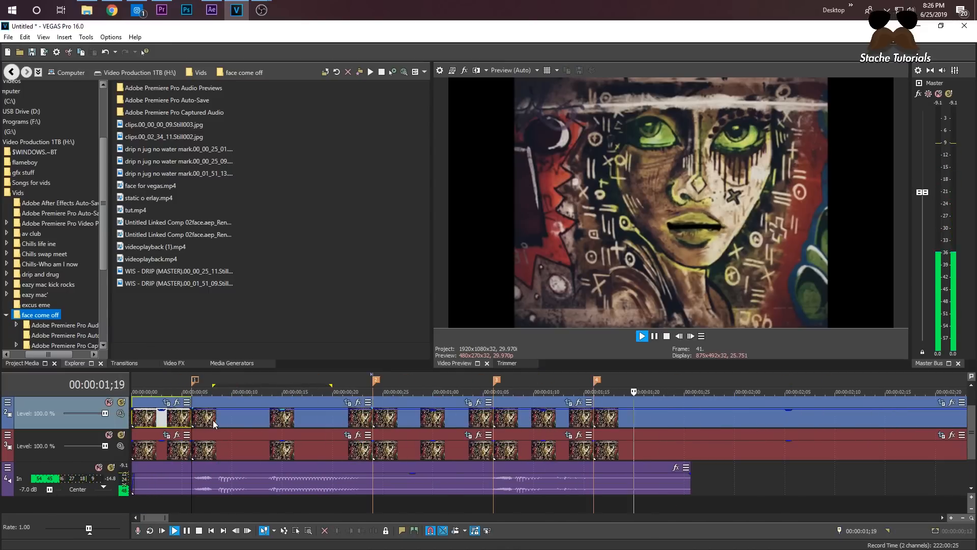
pyautogui.press('space')
pyautogui.press('space')
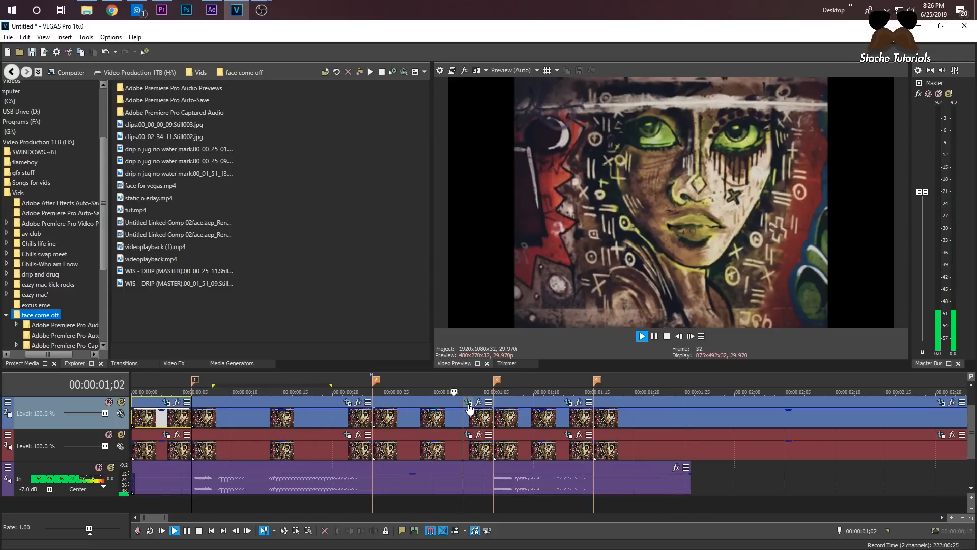
pyautogui.press('space')
pyautogui.press('space')
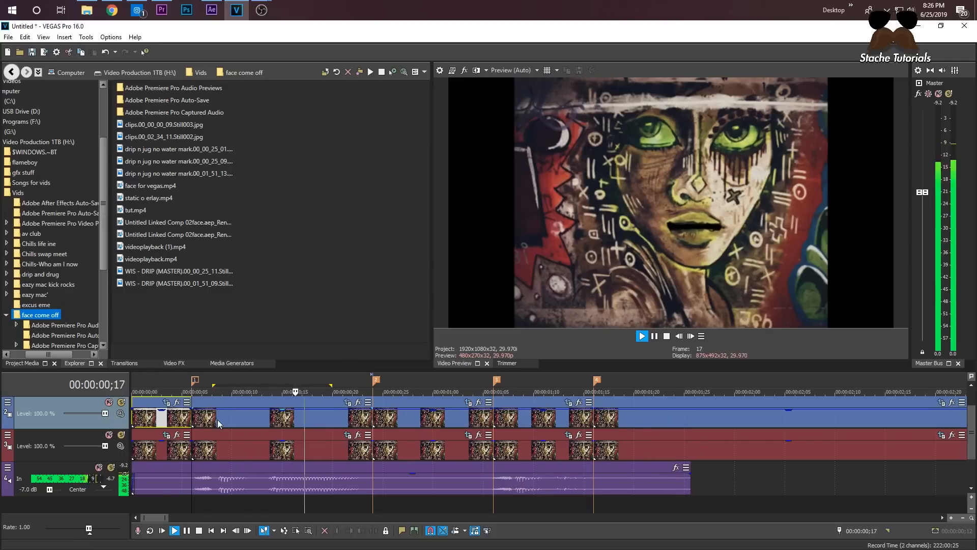
pyautogui.press('space')
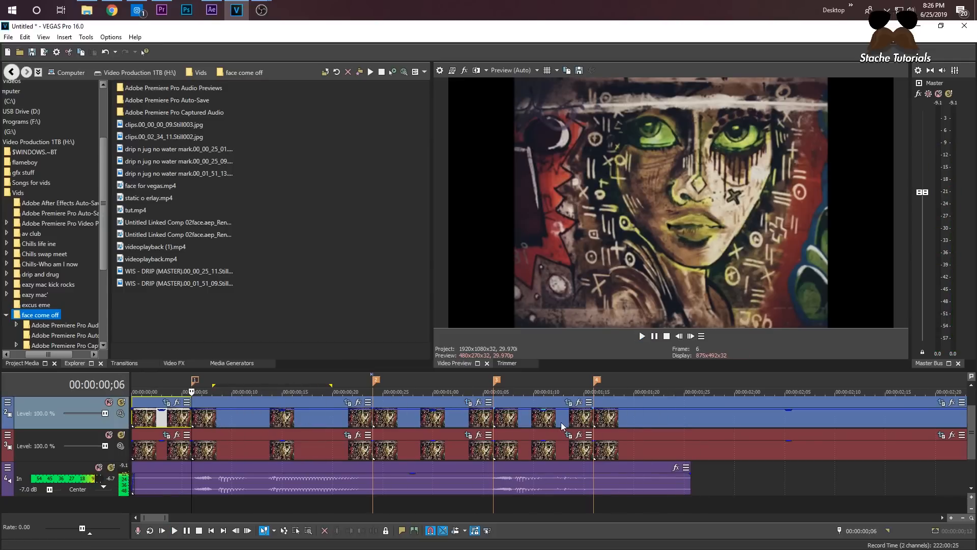
# Set the middle position keyframe of the track 2 upper-lip event after the third marker to Smooth interpolation and close its Pan/Crop window.
pyautogui.doubleClick(561, 426)
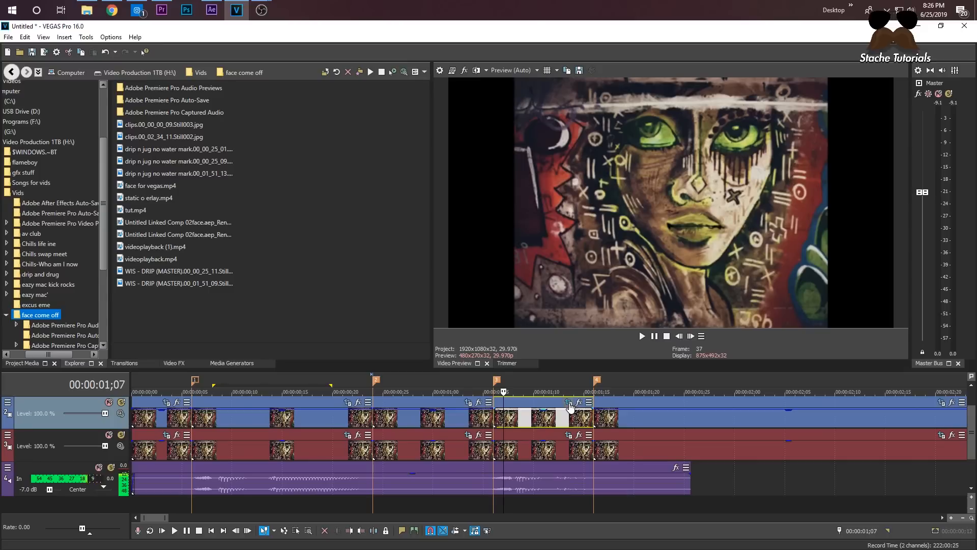
pyautogui.click(569, 403)
pyautogui.rightClick(322, 381)
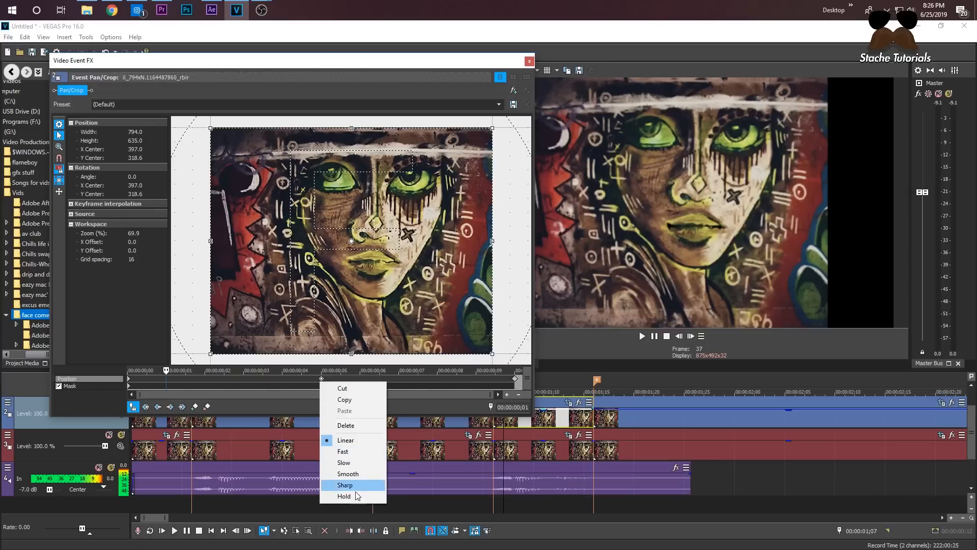
pyautogui.click(350, 474)
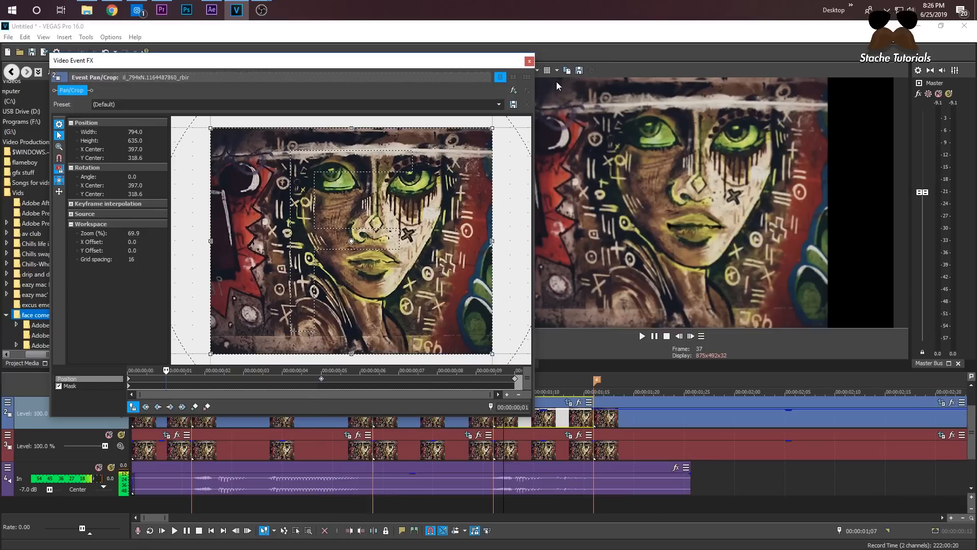
pyautogui.click(530, 60)
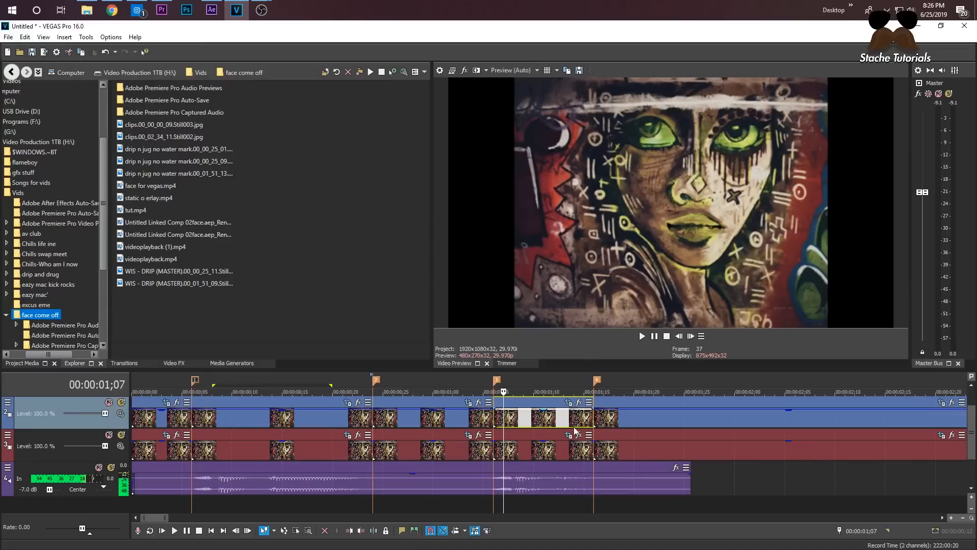
# Set the middle position keyframe of the track 1 lower-lip event after the third marker to Smooth interpolation and close its Pan/Crop window.
pyautogui.scroll(1, 575, 431)
pyautogui.moveTo(971, 424); pyautogui.dragTo(971, 407)
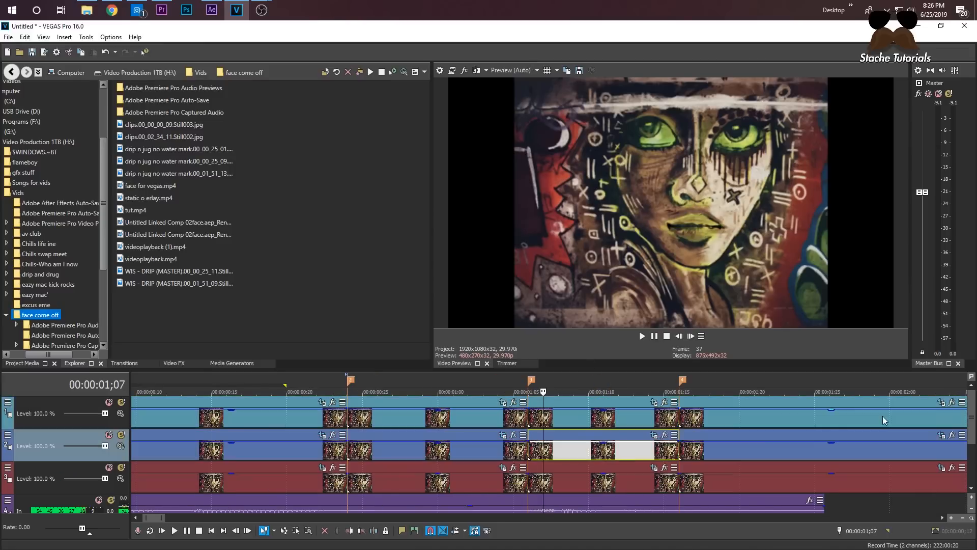
pyautogui.click(653, 402)
pyautogui.rightClick(322, 380)
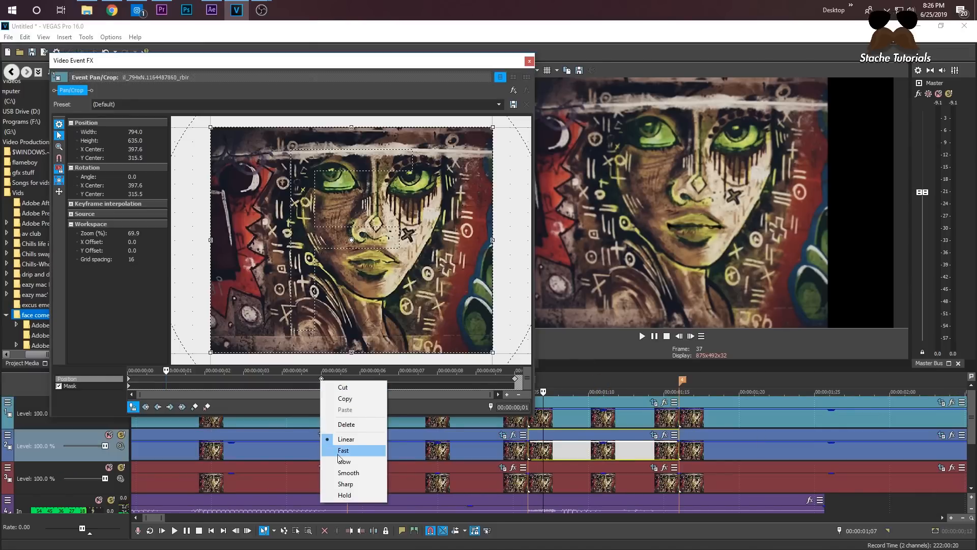
pyautogui.click(341, 473)
pyautogui.click(529, 62)
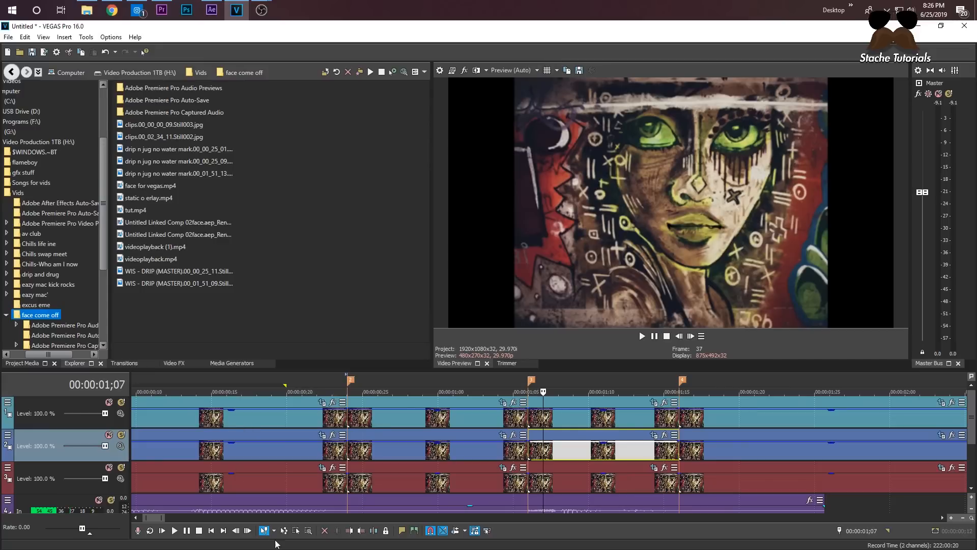
# Set the middle position keyframe of the track 1 lower-lip event between the first and second markers to Smooth interpolation and close Pan/Crop.
pyautogui.moveTo(151, 517); pyautogui.dragTo(141, 517)
pyautogui.click(360, 417)
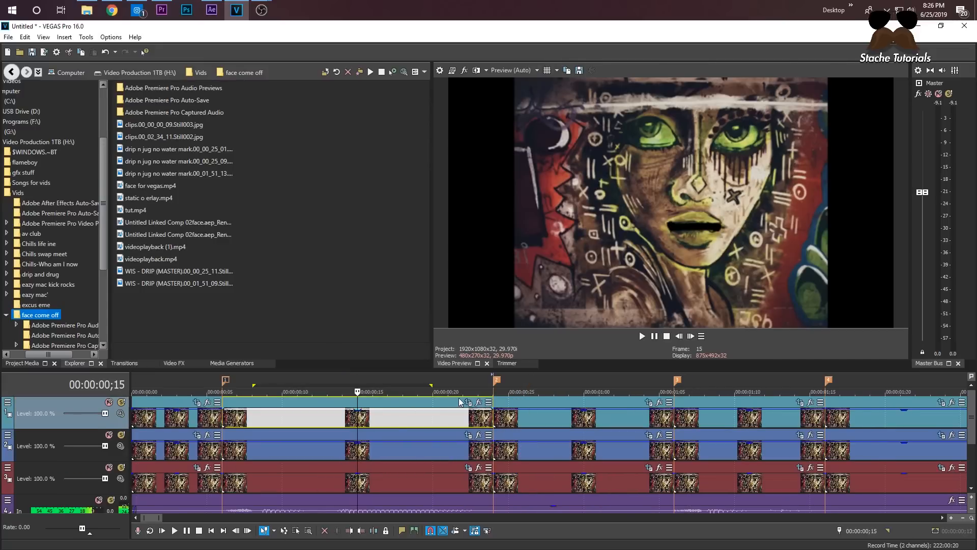
pyautogui.click(477, 402)
pyautogui.click(785, 164)
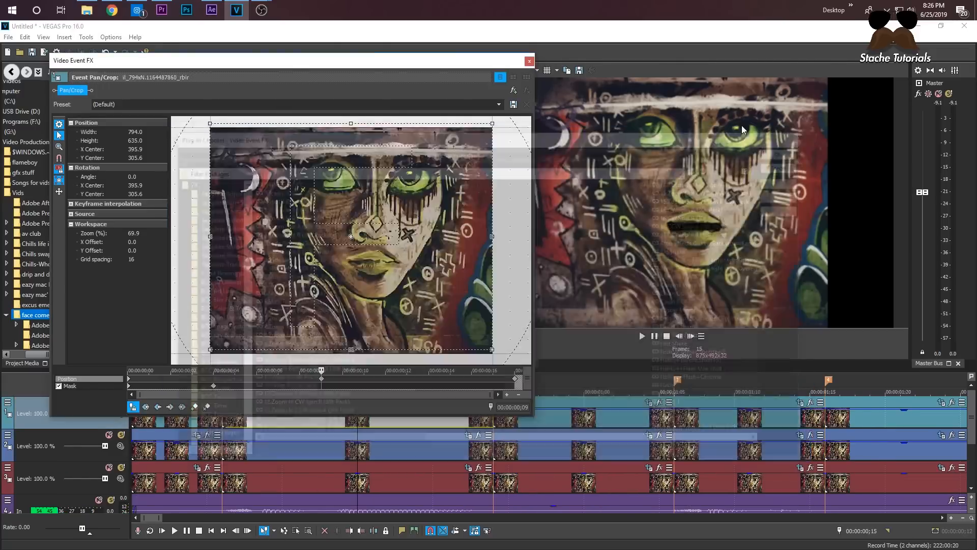
pyautogui.click(530, 61)
pyautogui.click(466, 404)
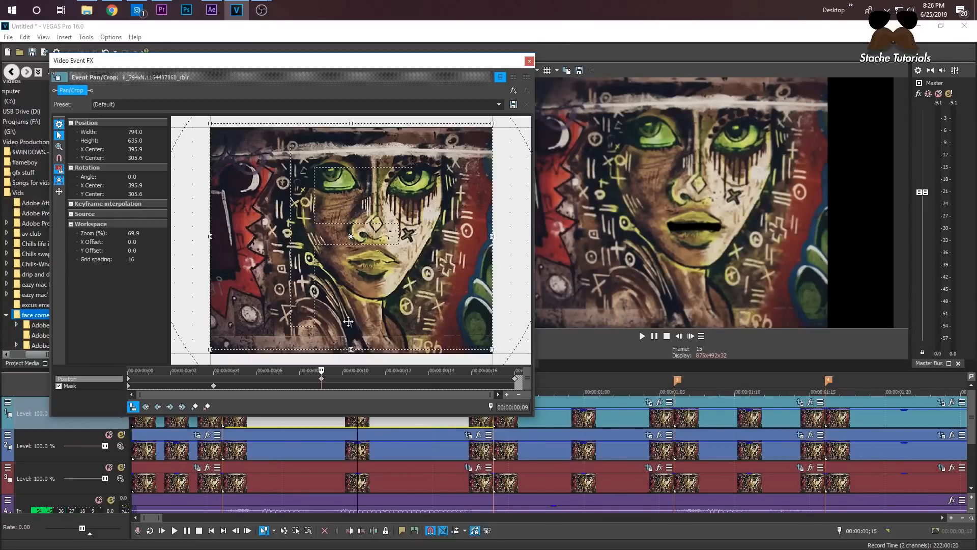
pyautogui.rightClick(325, 379)
pyautogui.click(321, 379)
pyautogui.rightClick(322, 379)
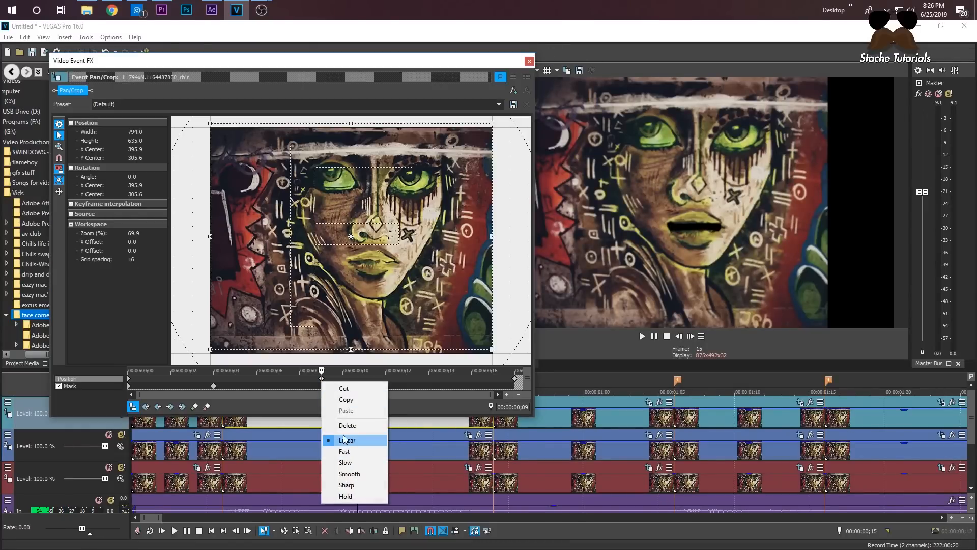
pyautogui.click(350, 474)
pyautogui.click(529, 61)
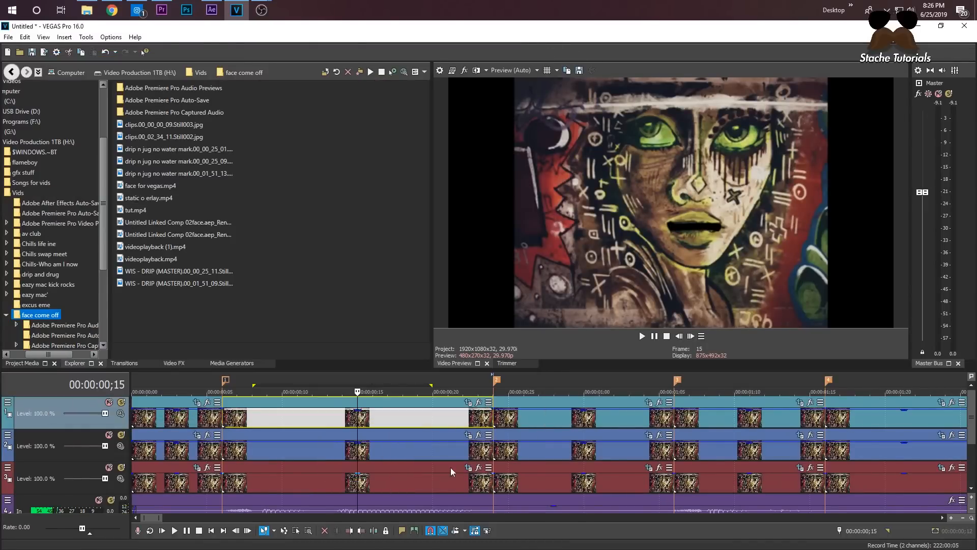
# Set the middle position keyframe of the track 2 upper-lip event between the first and second markers to Smooth interpolation and close Pan/Crop.
pyautogui.click(469, 434)
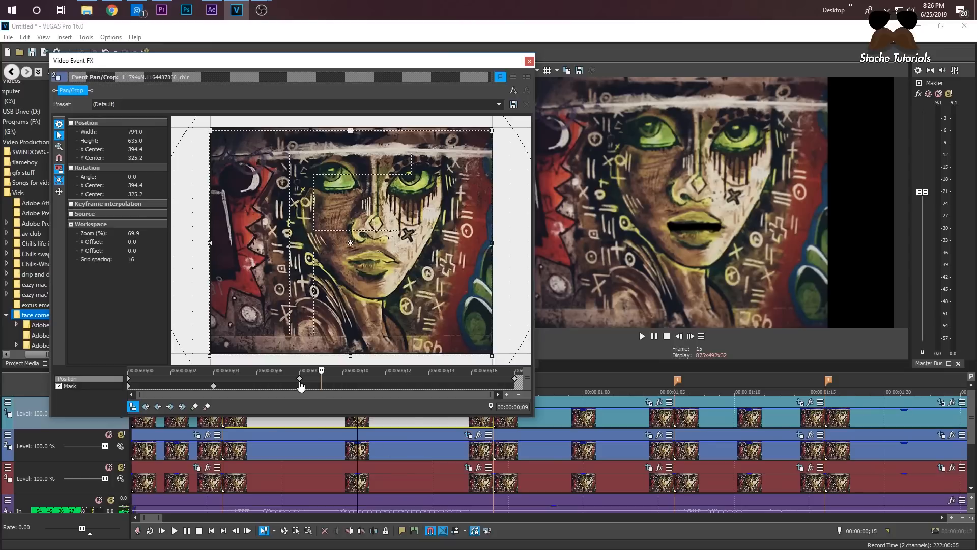
pyautogui.rightClick(299, 383)
pyautogui.click(331, 475)
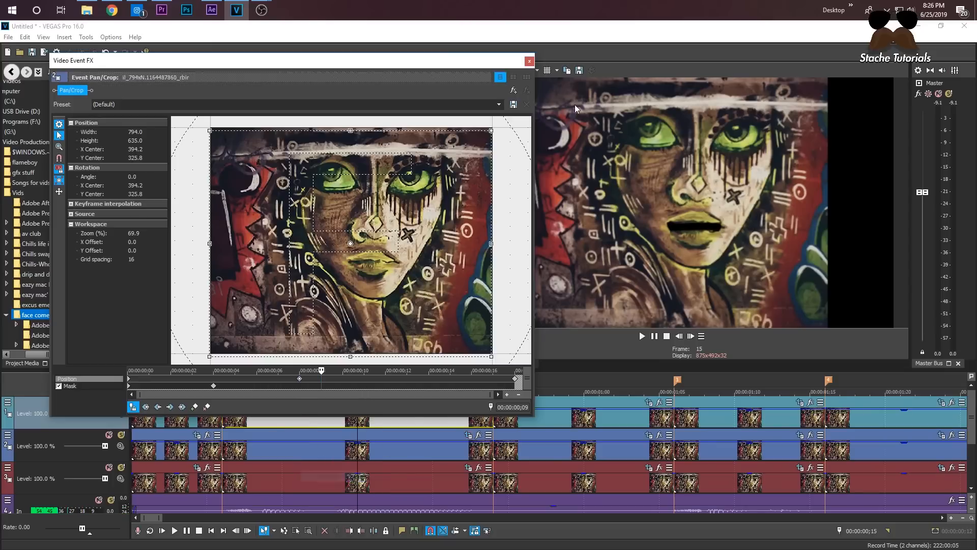
pyautogui.click(530, 61)
# Play the smoothed mouth animation with the voice-over from 00;00;00;04, just before the first marker.
pyautogui.click(197, 384)
pyautogui.press('space')
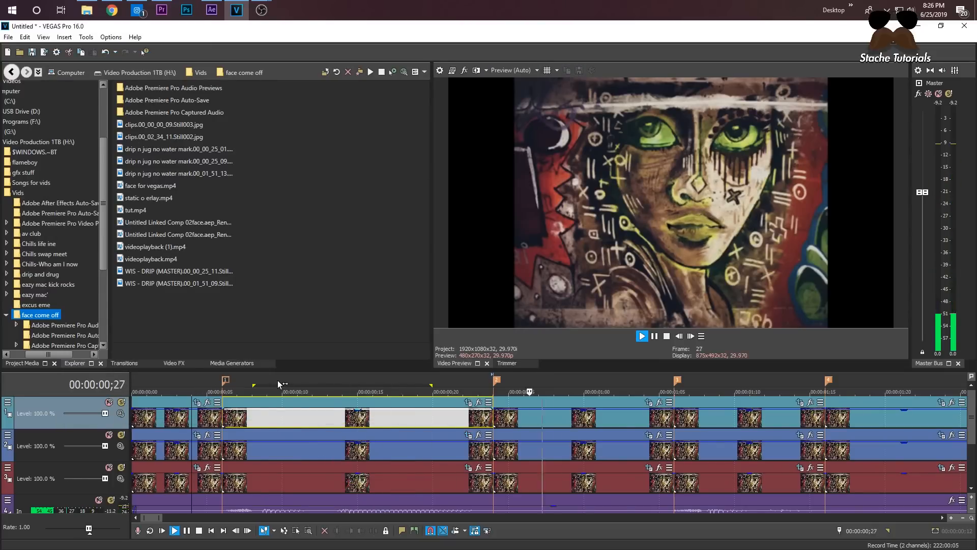
pyautogui.press('space')
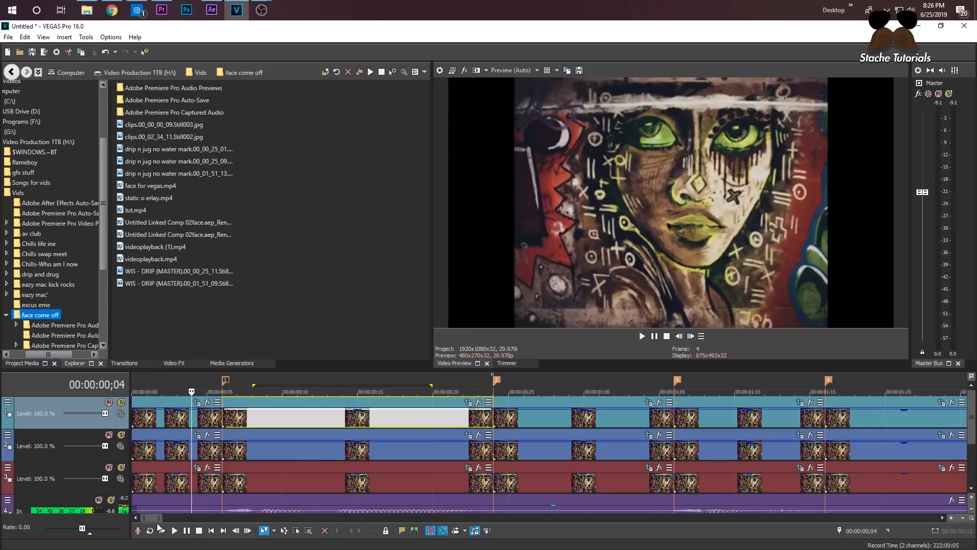
pyautogui.moveTo(159, 518); pyautogui.dragTo(260, 517)
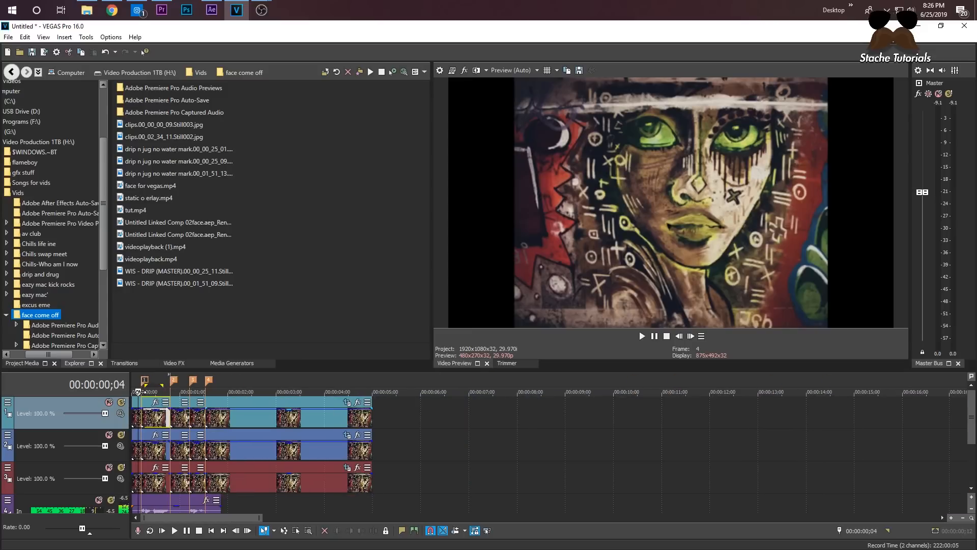